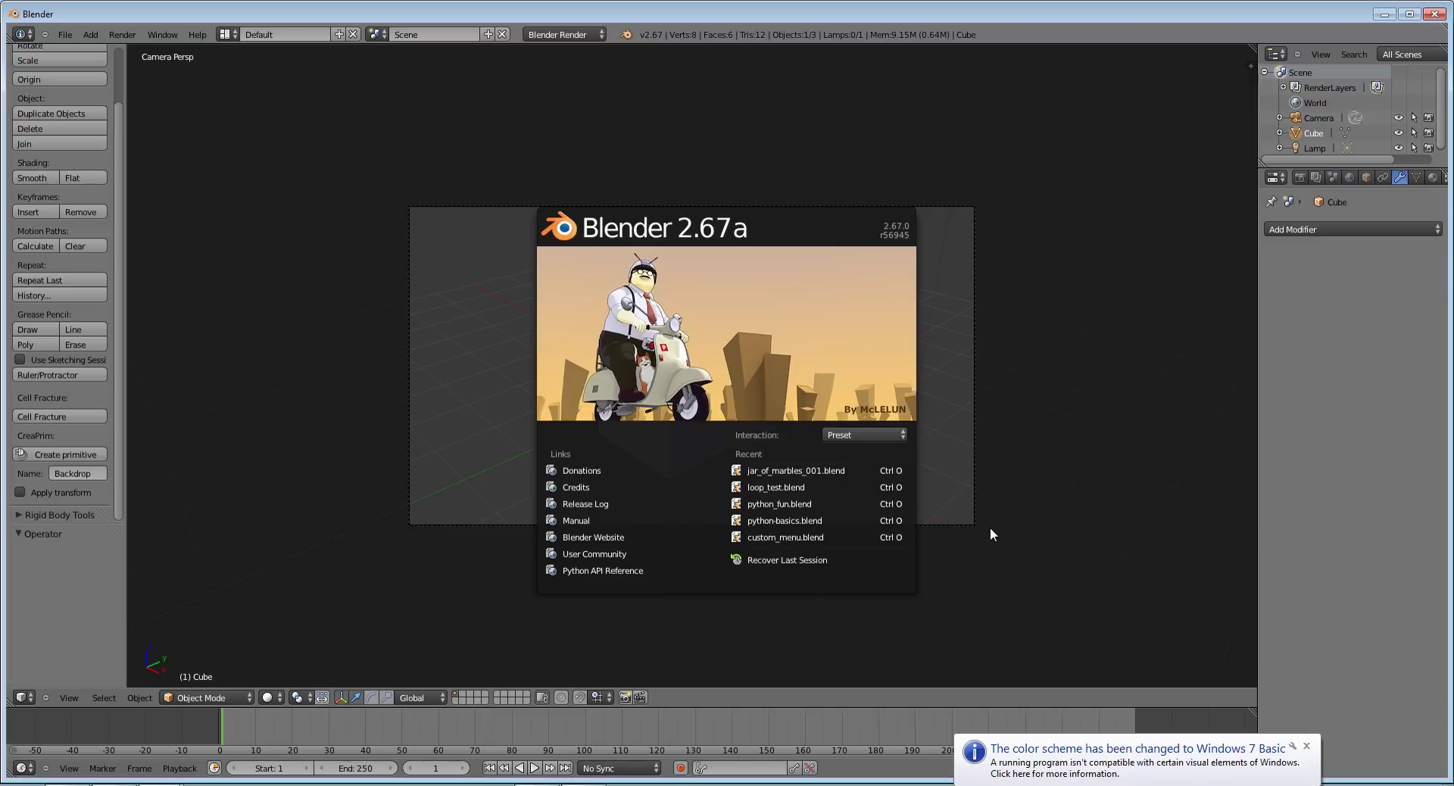
{"action": "left_click", "coordinate": [1007, 504]}
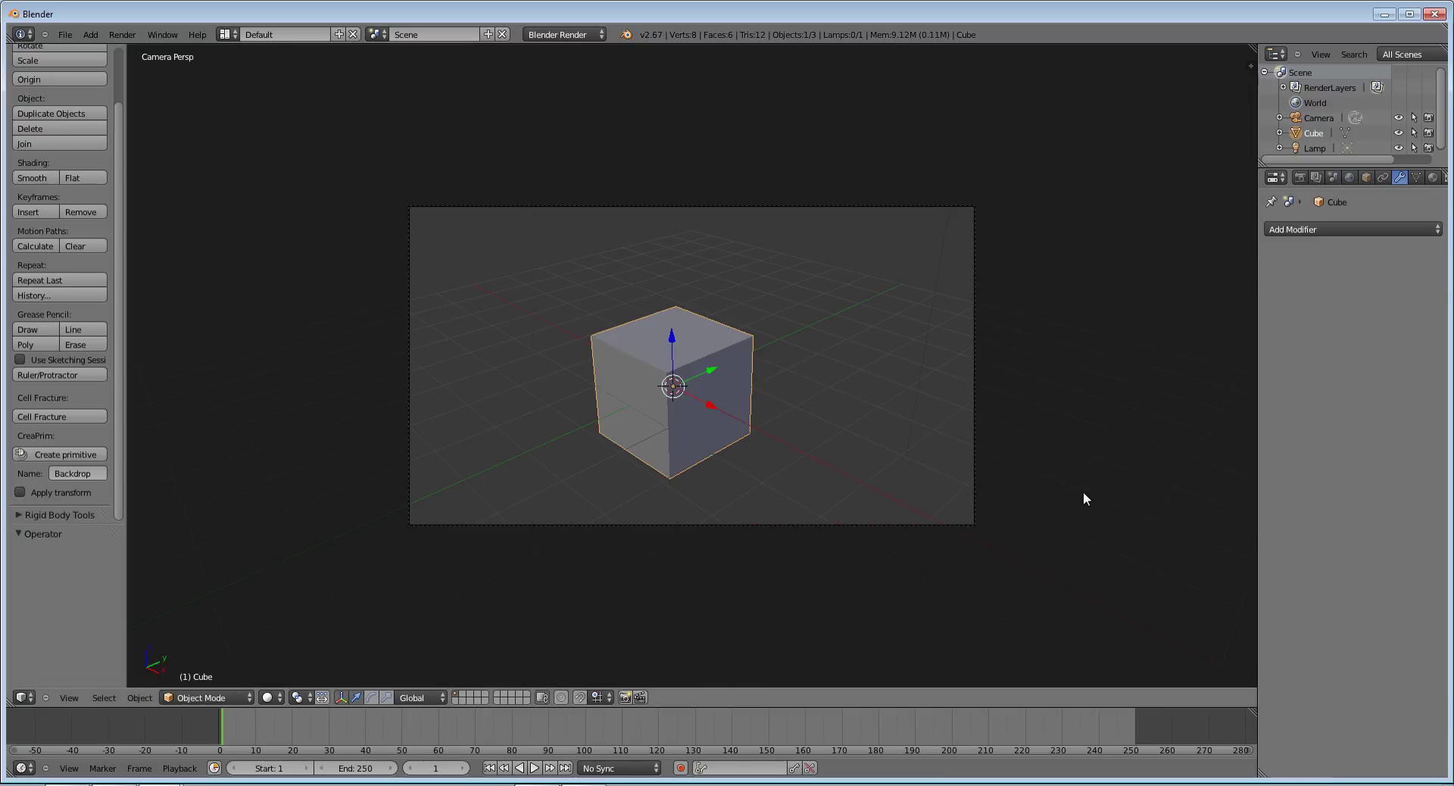
{"action": "scroll", "coordinate": [533, 487], "scroll_direction": "down", "scroll_amount": 2}
{"action": "middle_click_drag", "start_coordinate": [533, 487], "coordinate": [474, 465]}
{"action": "scroll", "coordinate": [530, 474], "scroll_direction": "up", "scroll_amount": 2}
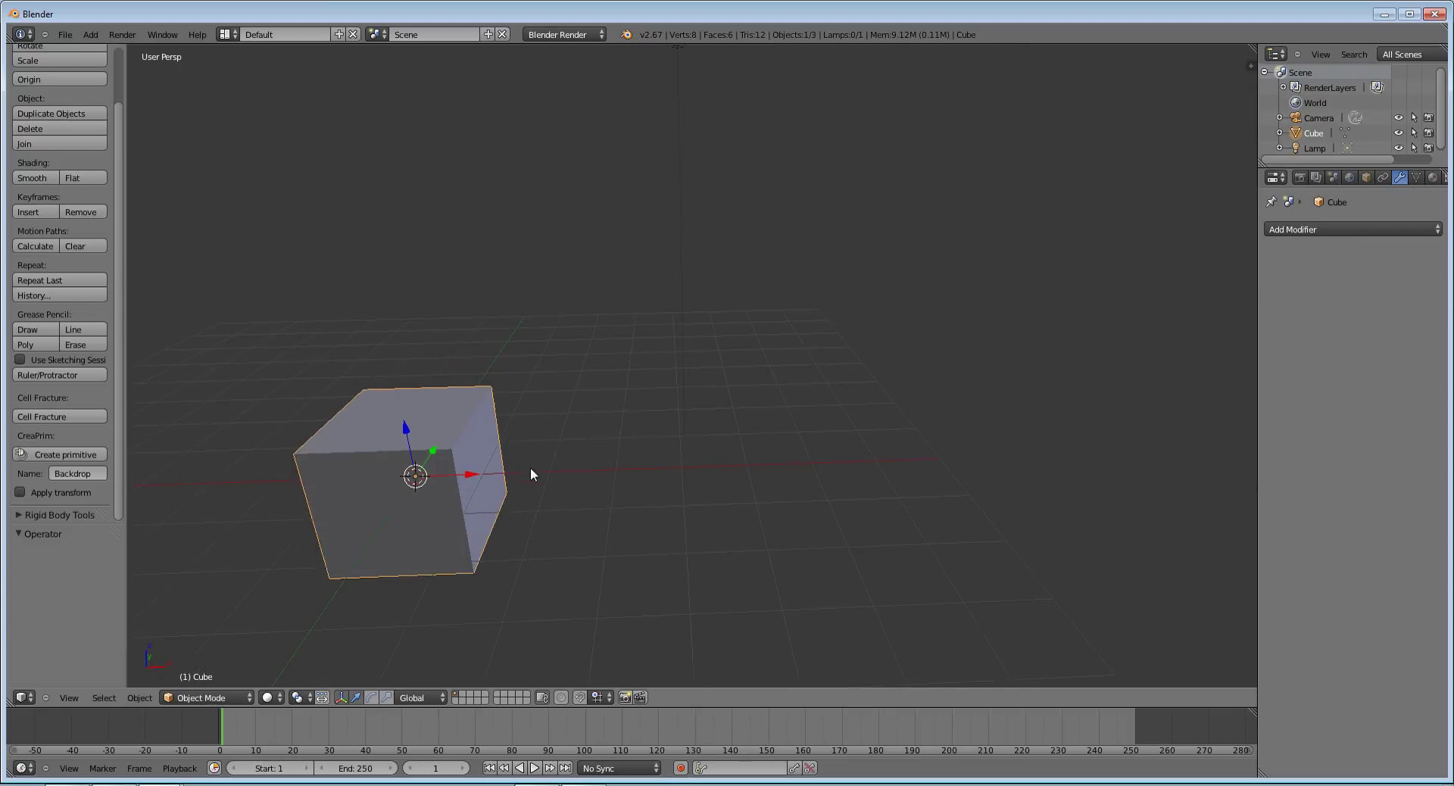
{"action": "scroll", "coordinate": [531, 474], "scroll_direction": "down", "scroll_amount": 3}
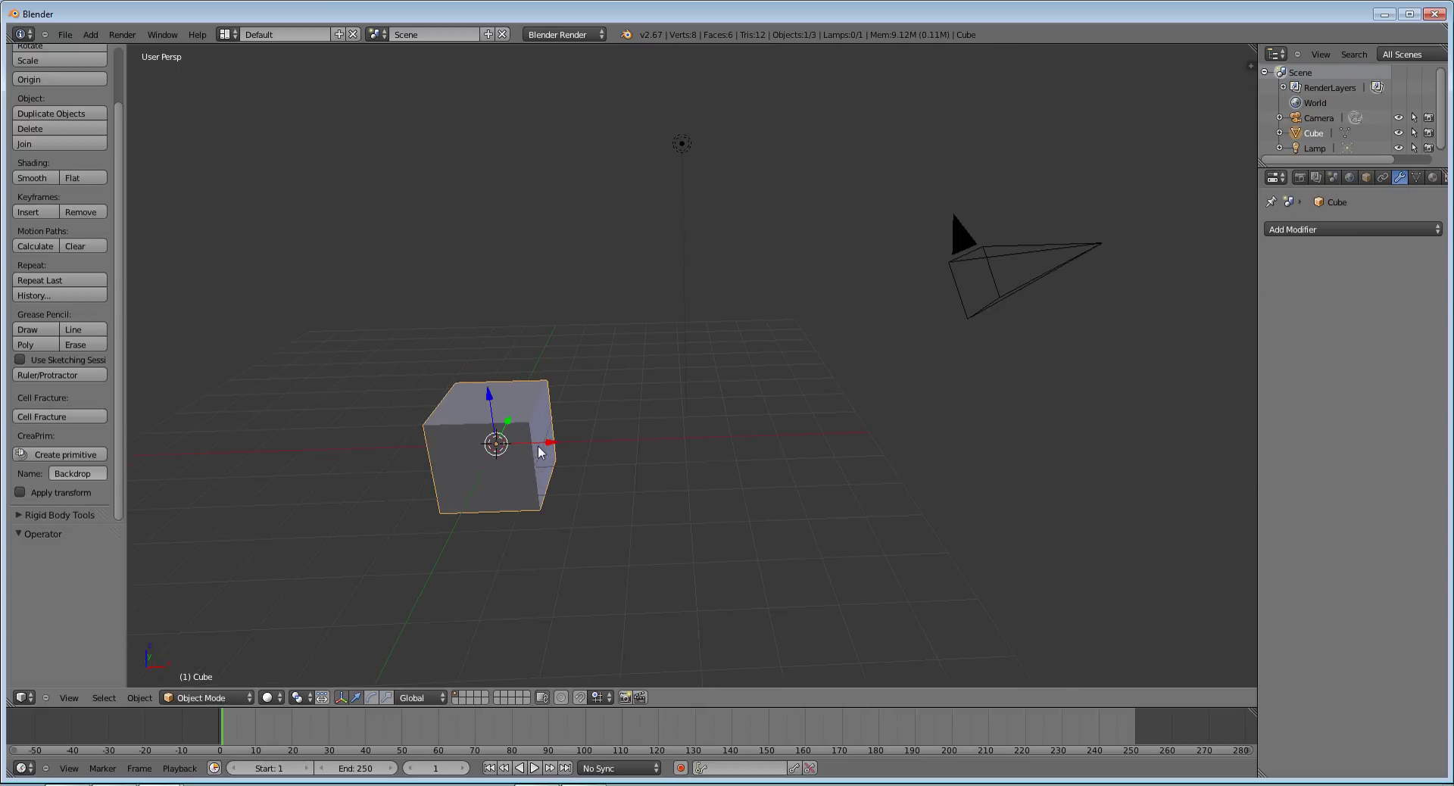
{"action": "key", "text": "g"}
{"action": "key", "text": "x"}
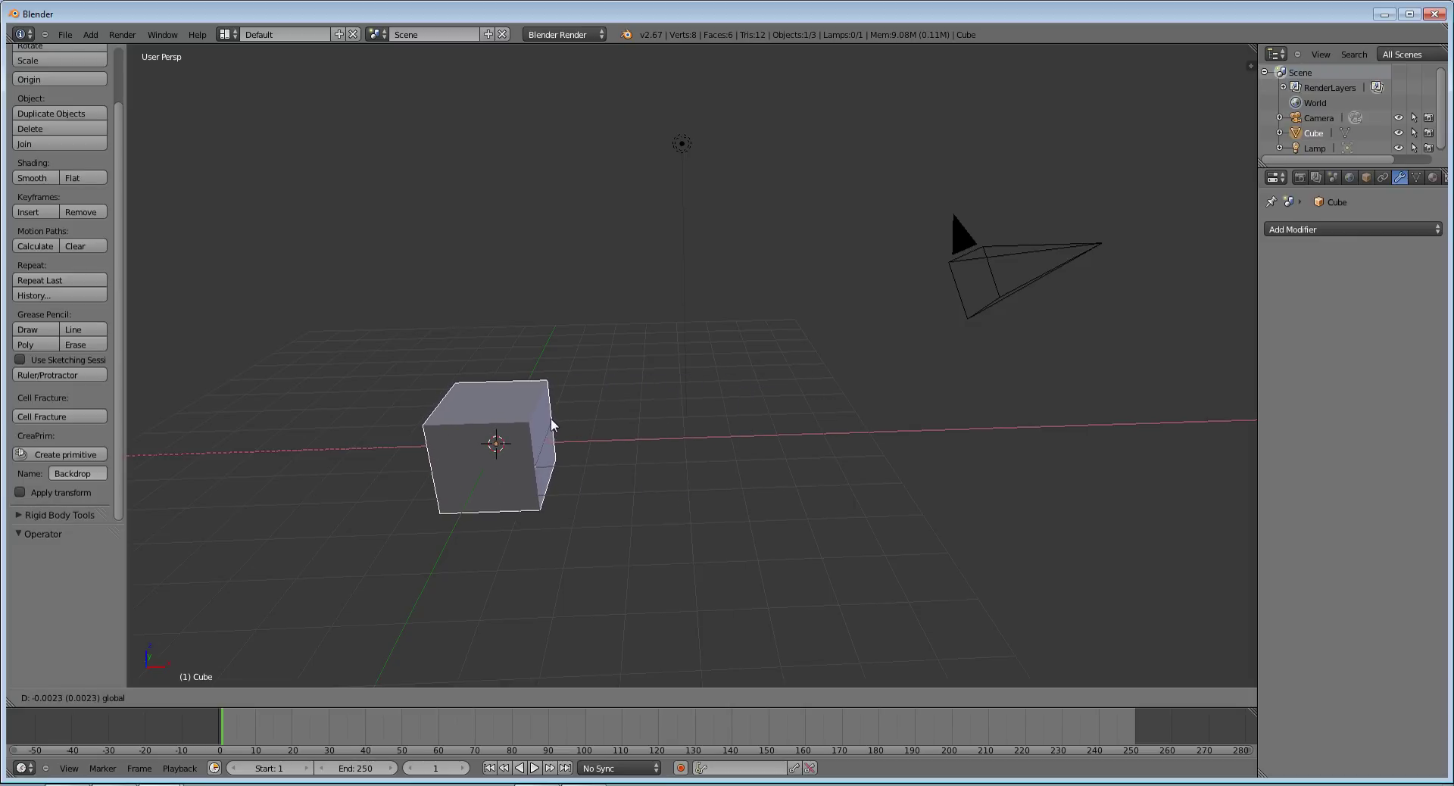
{"action": "left_click", "coordinate": [552, 417]}
{"action": "middle_click_drag", "start_coordinate": [552, 497], "coordinate": [476, 379]}
{"action": "scroll", "coordinate": [626, 402], "scroll_direction": "up", "scroll_amount": 5}
{"action": "scroll", "coordinate": [626, 402], "scroll_direction": "down", "scroll_amount": 4}
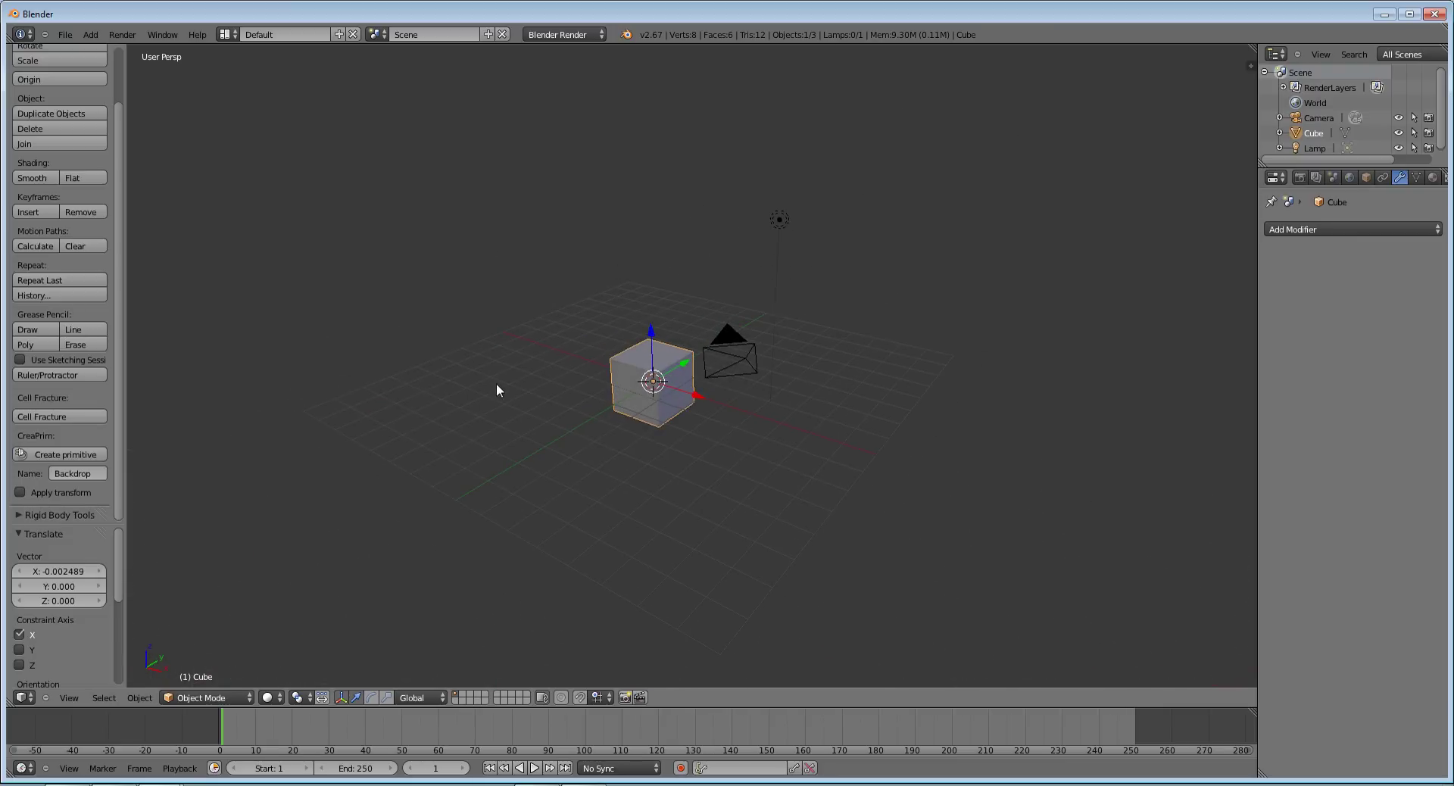
{"action": "scroll", "coordinate": [497, 385], "scroll_direction": "up", "scroll_amount": 3}
{"action": "scroll", "coordinate": [498, 385], "scroll_direction": "down", "scroll_amount": 1}
{"action": "scroll", "coordinate": [497, 384], "scroll_direction": "up", "scroll_amount": 4}
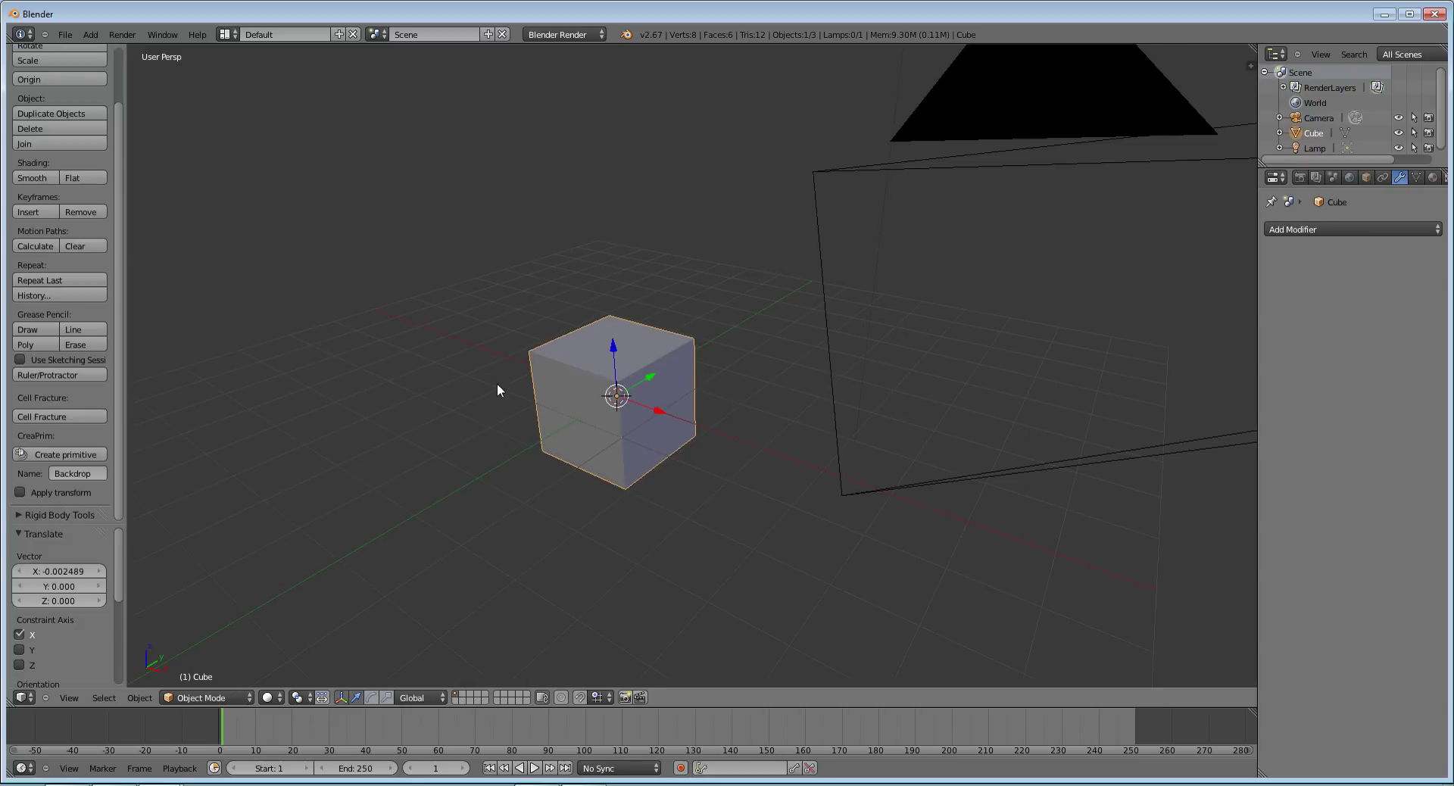
{"action": "scroll", "coordinate": [497, 383], "scroll_direction": "down", "scroll_amount": 5}
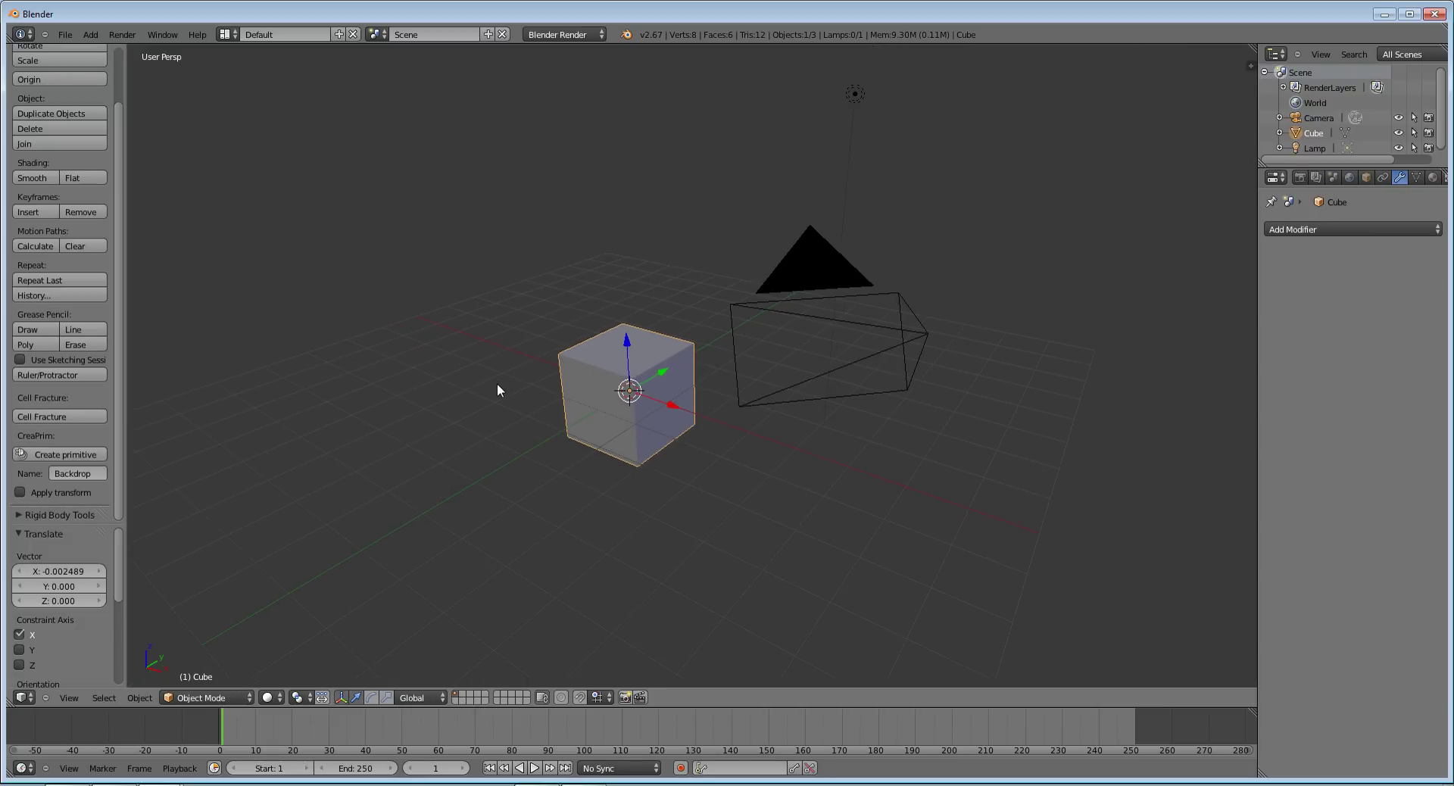
{"action": "scroll", "coordinate": [497, 383], "scroll_direction": "up", "scroll_amount": 2}
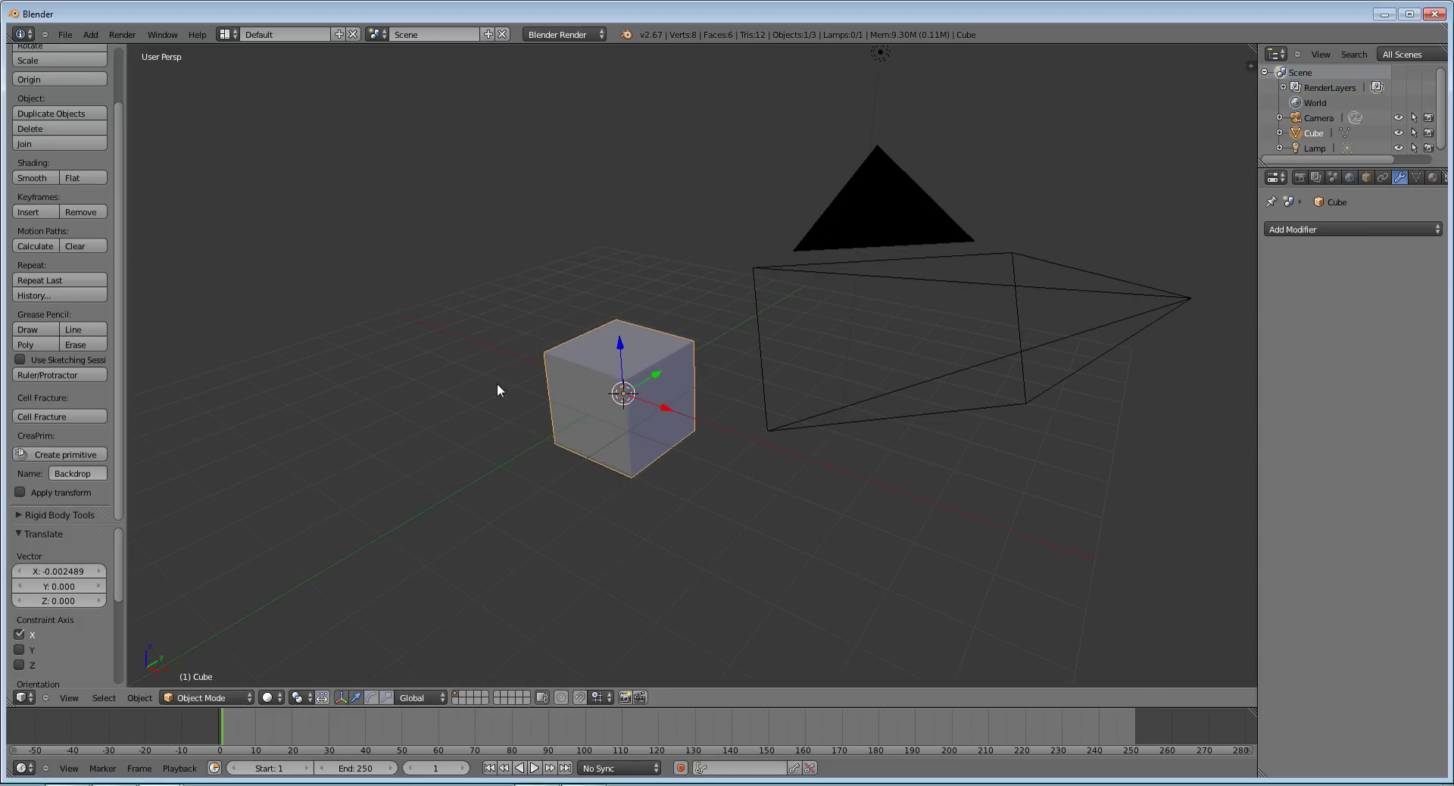
{"action": "scroll", "coordinate": [497, 383], "scroll_direction": "down", "scroll_amount": 3}
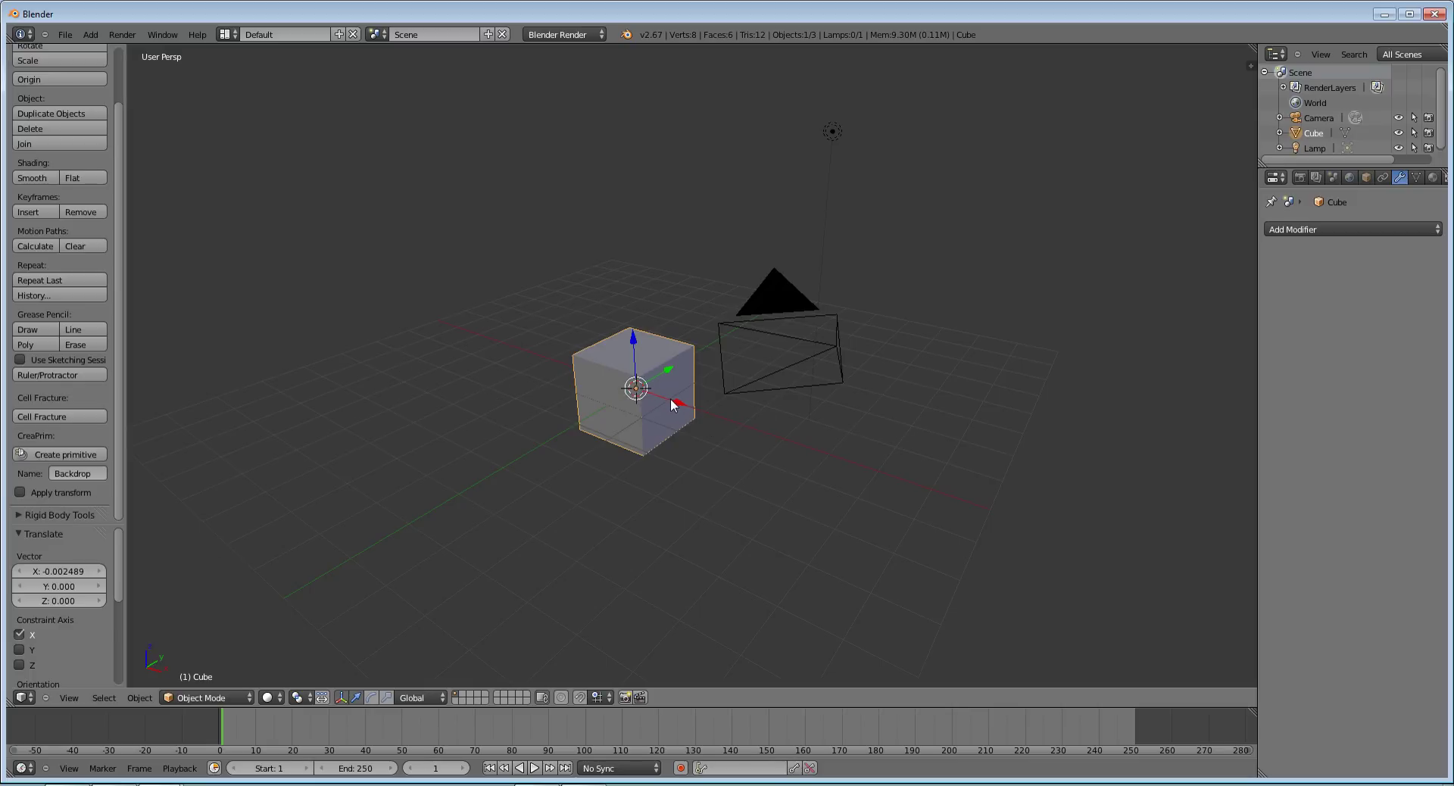
Drag the cube along the X axis to about 1.96 units.
{"action": "left_click_drag", "start_coordinate": [675, 404], "coordinate": [961, 483]}
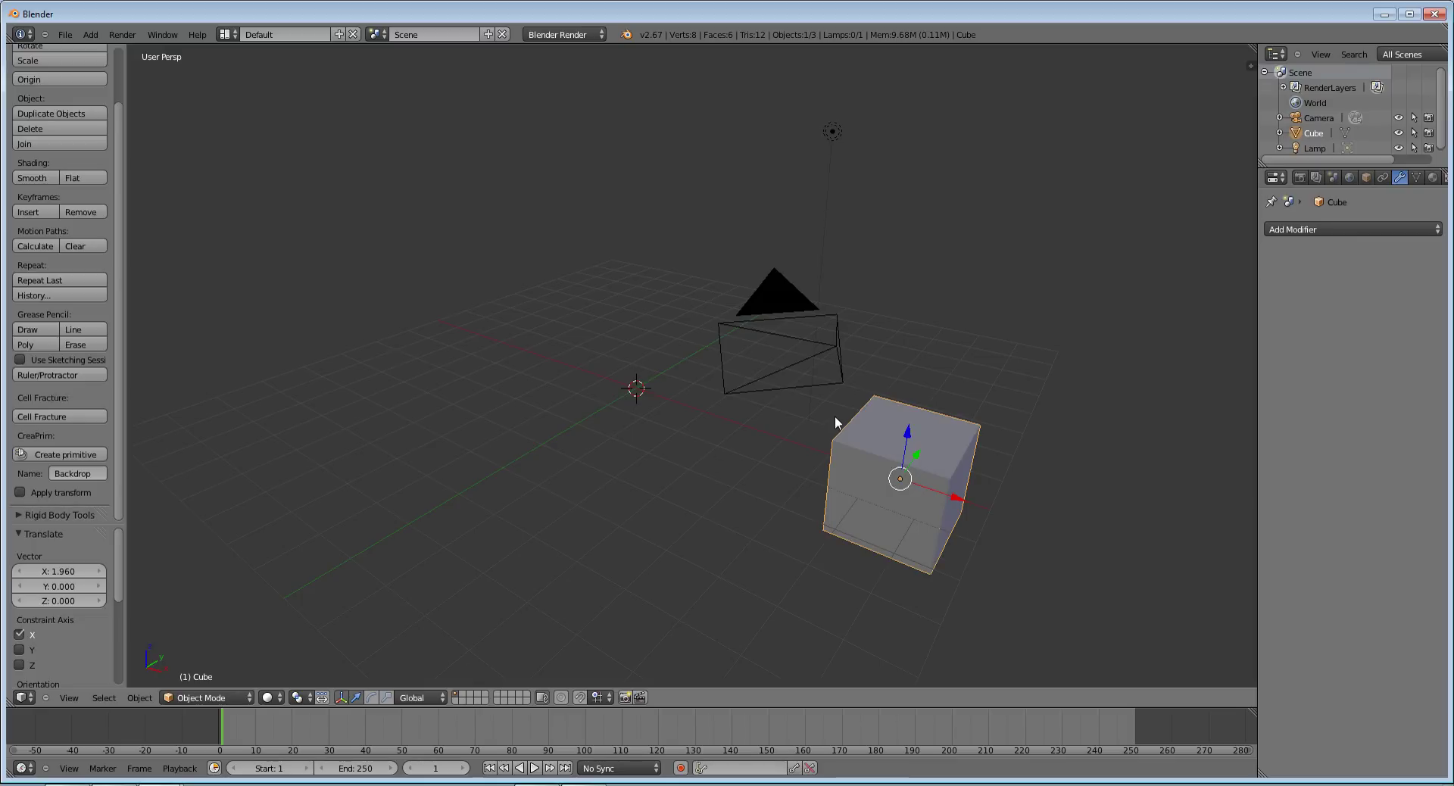
Turn on the on-screen display of pressed keys from the sidebar.
{"action": "key", "text": "n"}
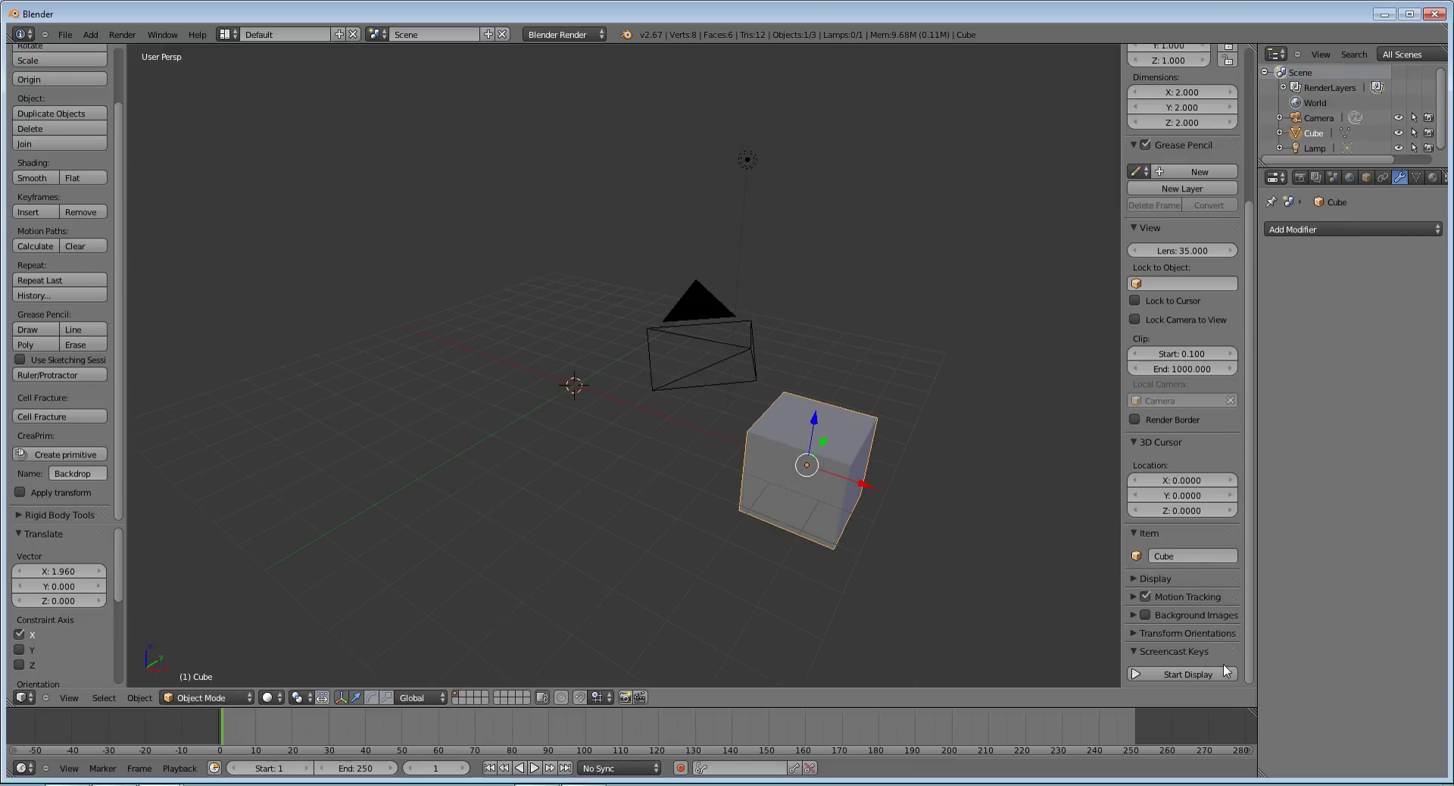
{"action": "left_click", "coordinate": [1188, 674]}
{"action": "key", "text": "n"}
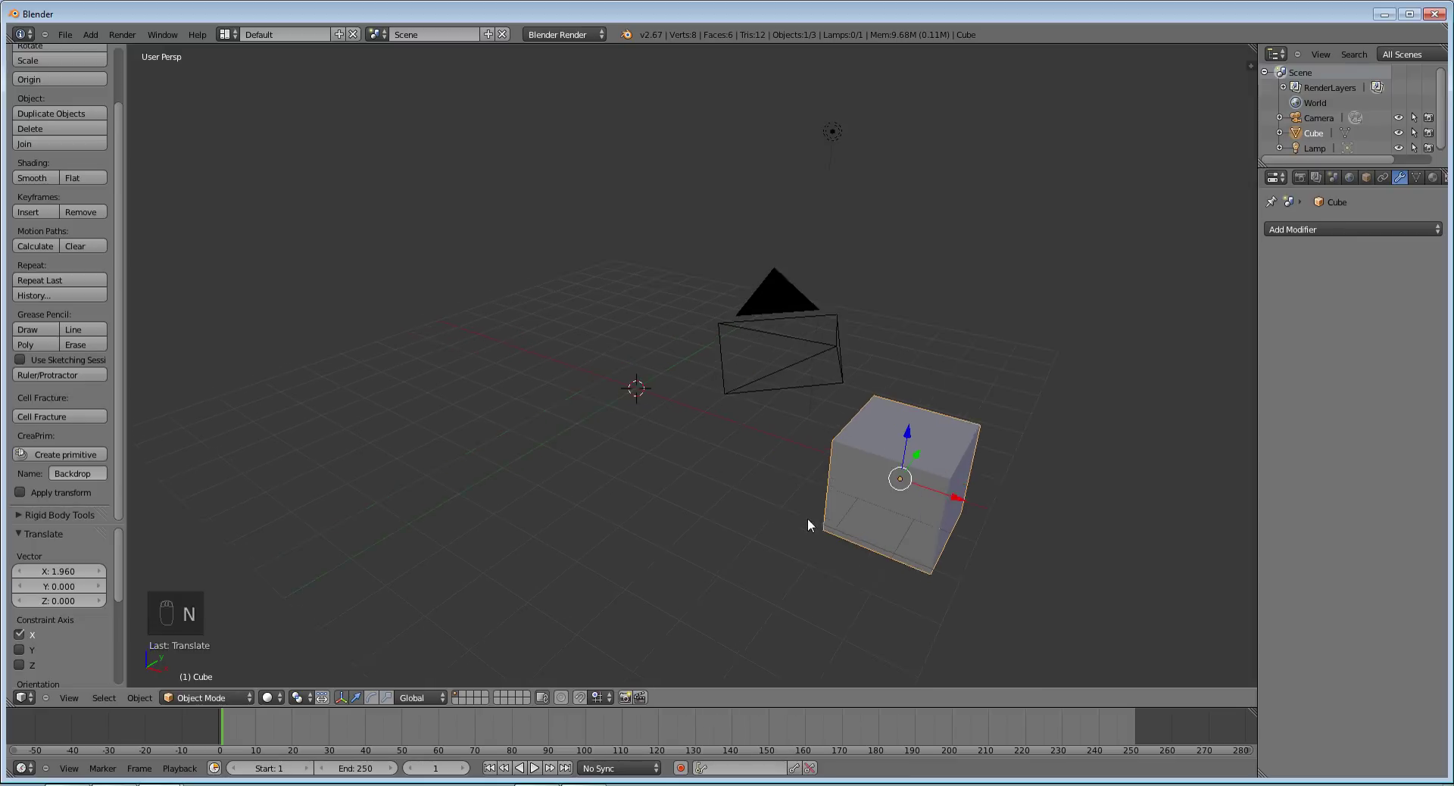
Delete the cube and add a cylinder with 8 vertices in its place.
{"action": "key", "text": "Delete"}
{"action": "left_click", "coordinate": [809, 516]}
{"action": "key", "text": "shift+a"}
{"action": "mouse_move", "coordinate": [809, 516]}
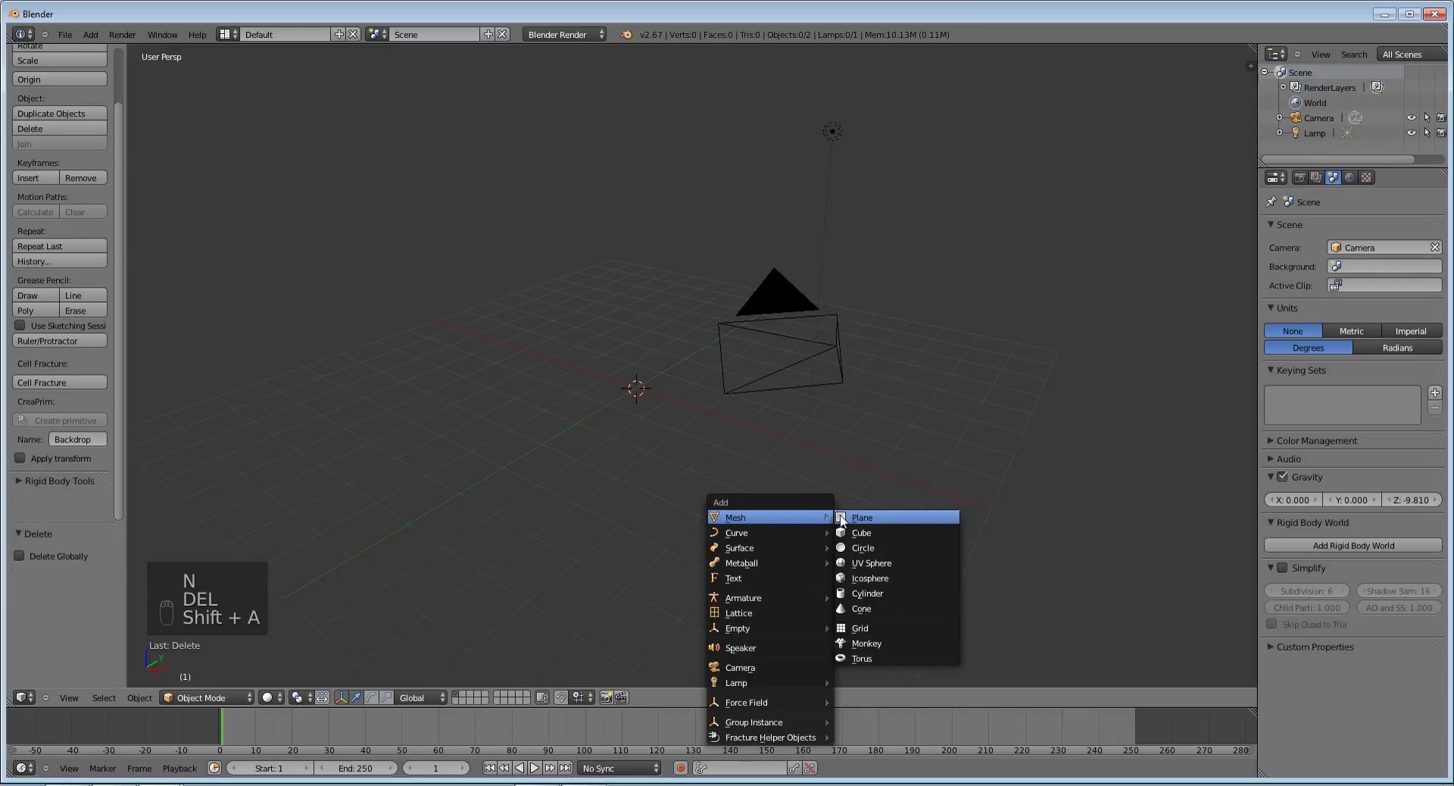
{"action": "left_click", "coordinate": [892, 594]}
{"action": "left_click", "coordinate": [58, 571]}
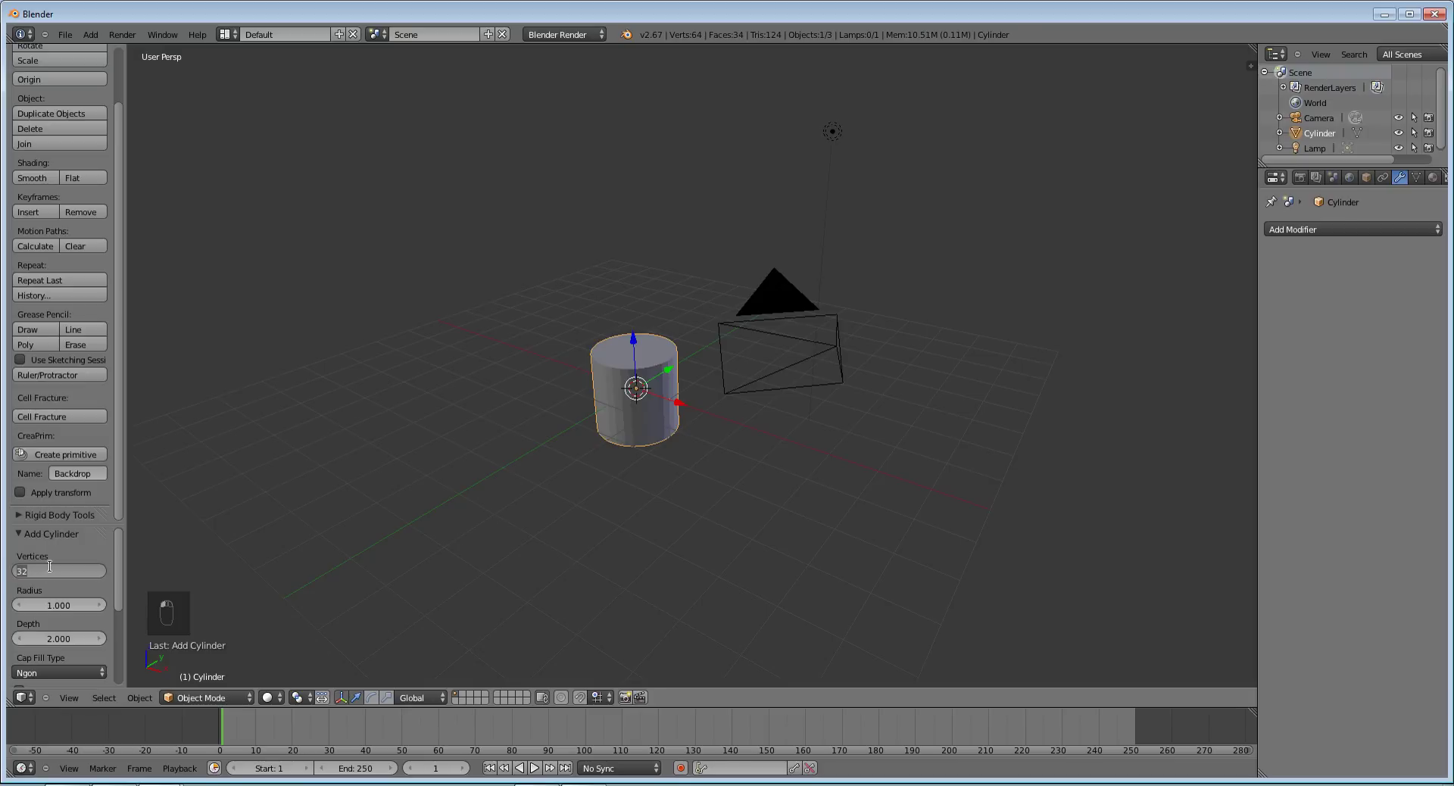
{"action": "type", "text": "8"}
{"action": "key", "text": "Return"}
{"action": "middle_click_drag", "start_coordinate": [606, 409], "coordinate": [868, 484]}
{"action": "scroll", "coordinate": [868, 484], "scroll_direction": "up", "scroll_amount": 2}
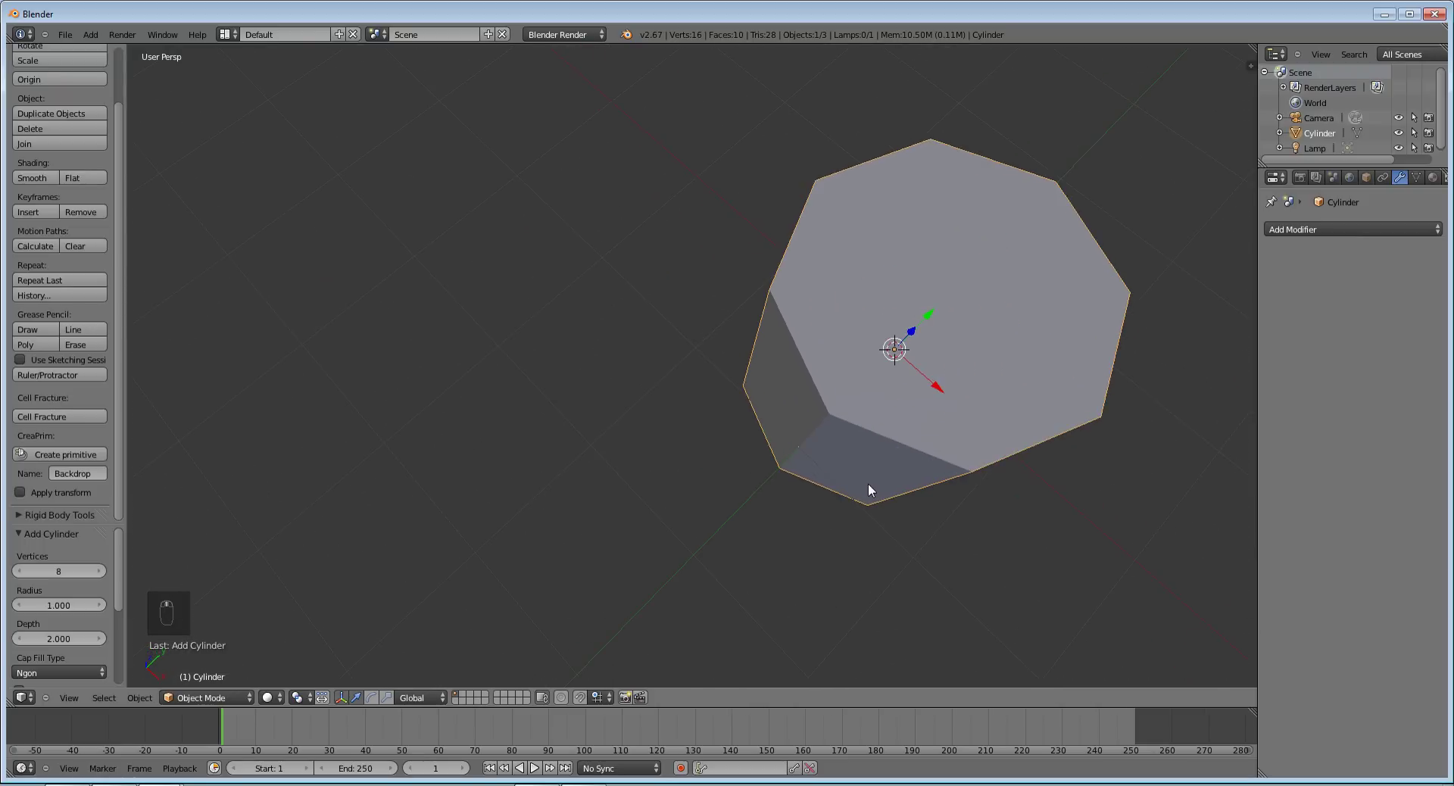
{"action": "scroll", "coordinate": [869, 490], "scroll_direction": "down", "scroll_amount": 2}
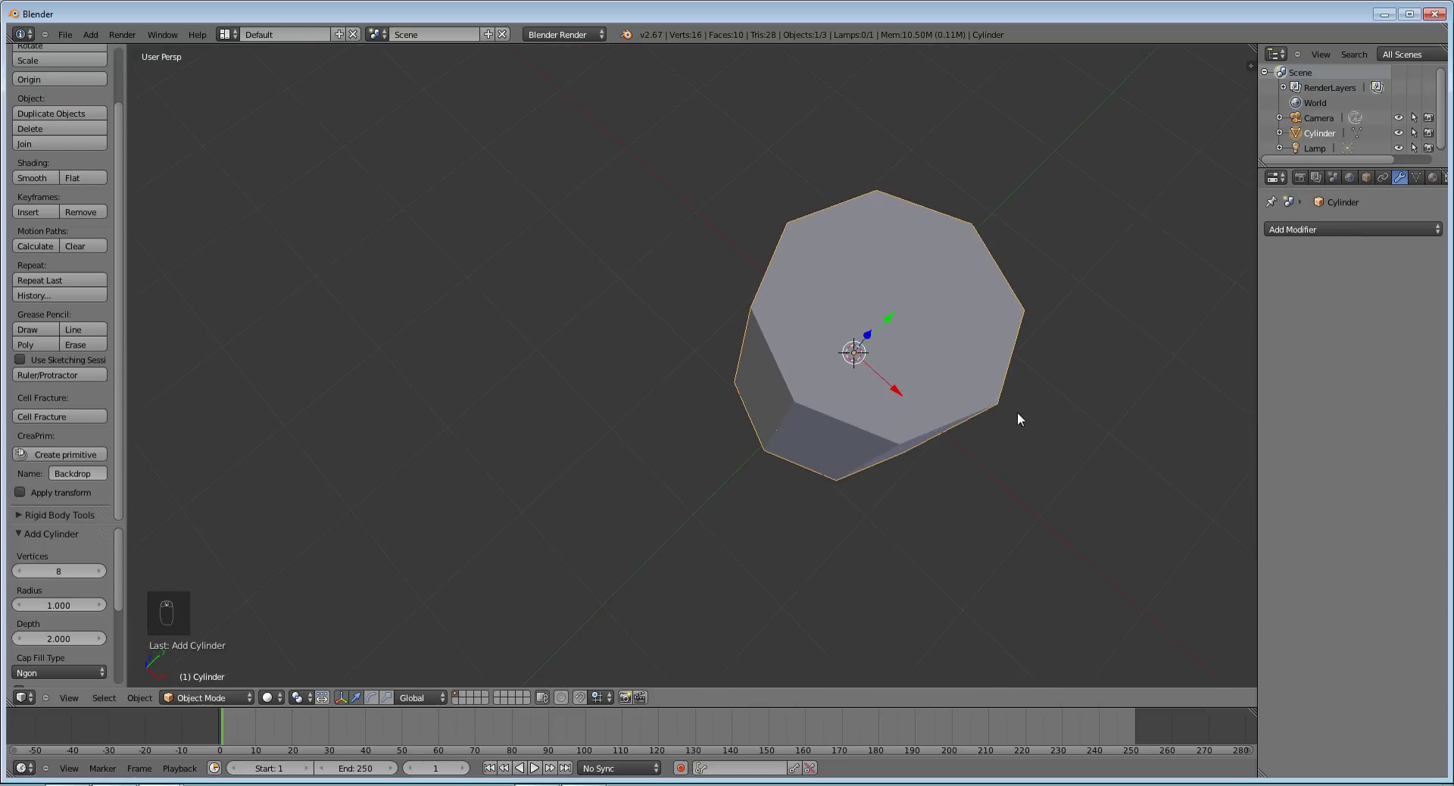
Rotate the cylinder 90° about the X axis.
{"action": "middle_click_drag", "start_coordinate": [1017, 419], "coordinate": [920, 464]}
{"action": "scroll", "coordinate": [920, 464], "scroll_direction": "down", "scroll_amount": 4}
{"action": "middle_click_drag", "start_coordinate": [809, 584], "coordinate": [931, 501]}
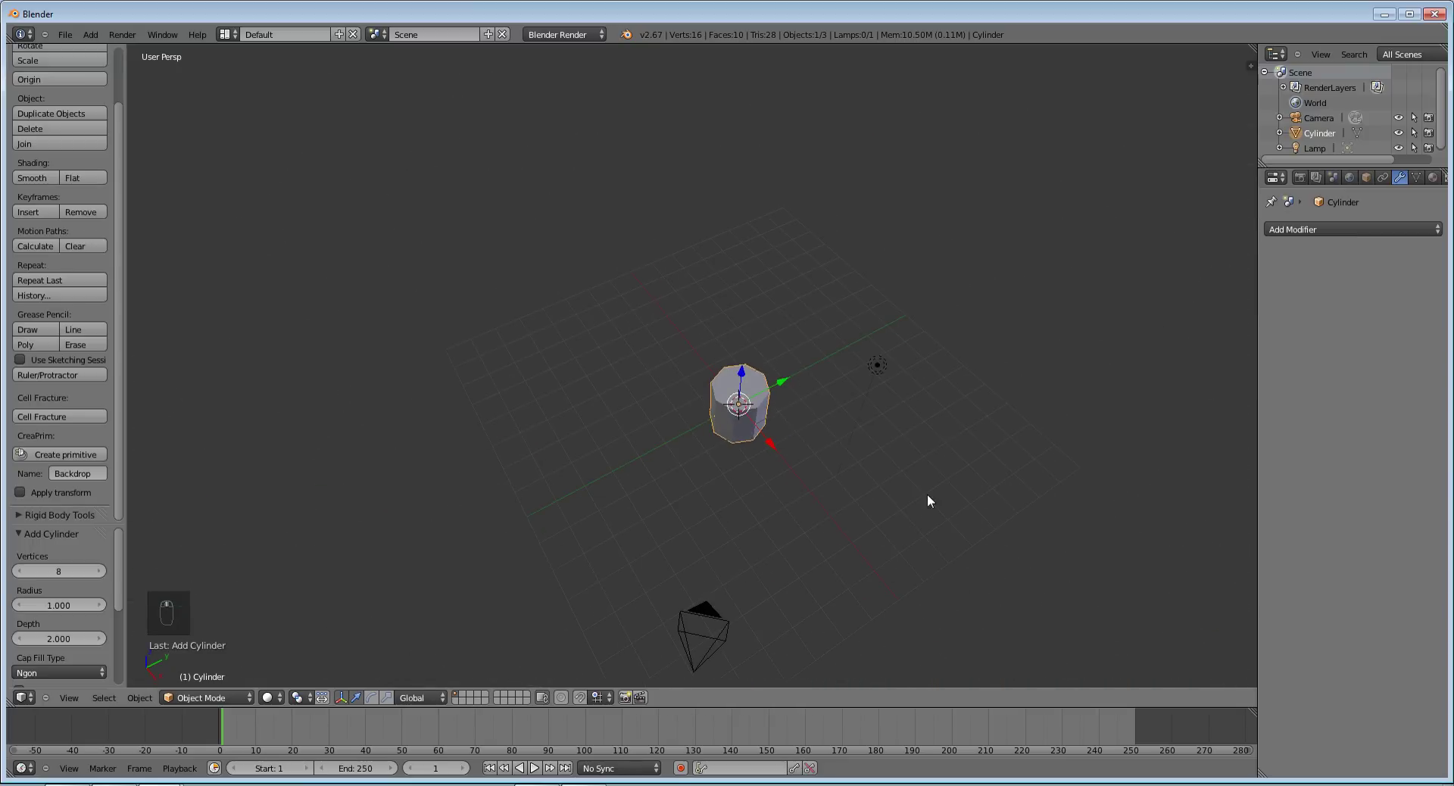
{"action": "key", "text": "r"}
{"action": "type", "text": "x"}
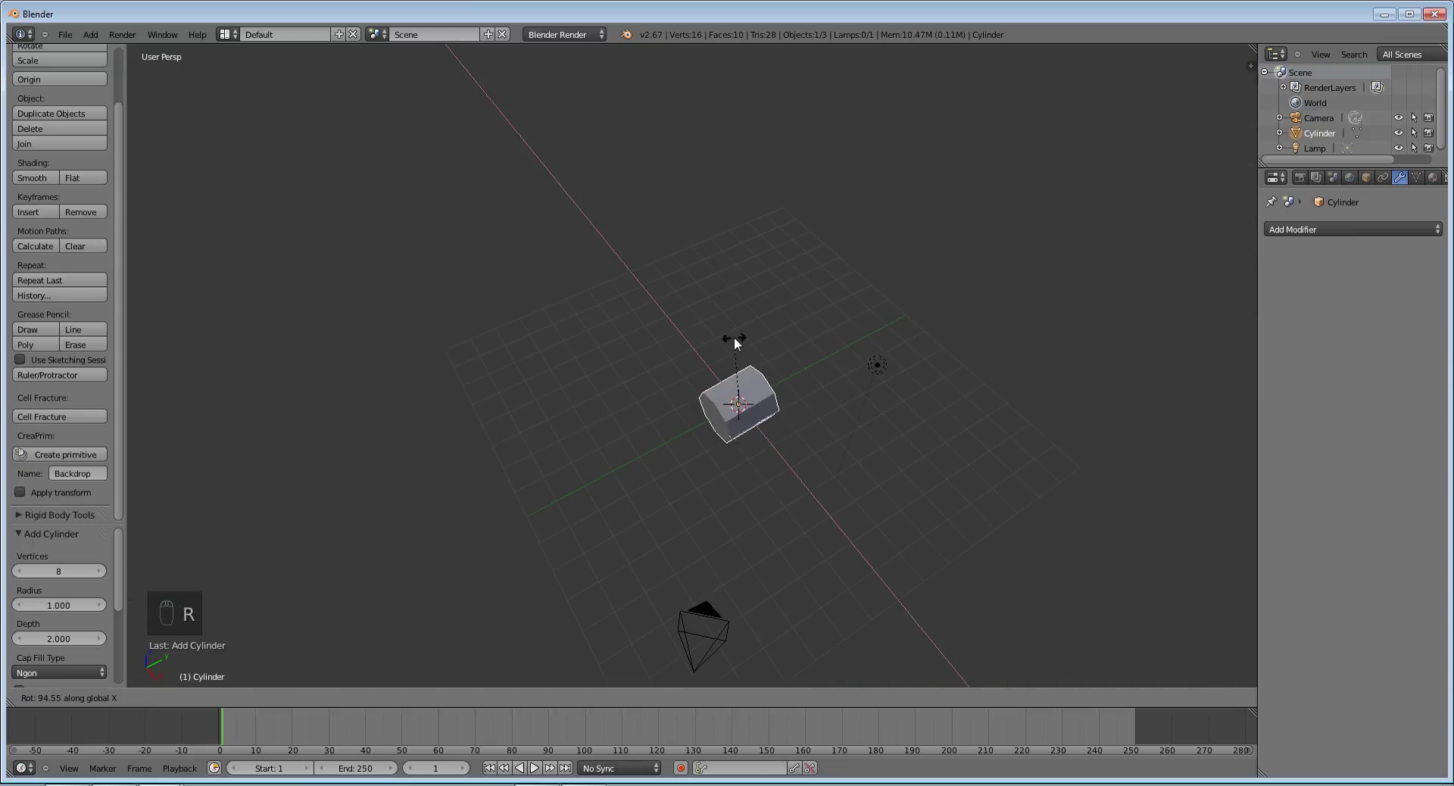
{"action": "type", "text": "90"}
{"action": "key", "text": "Return"}
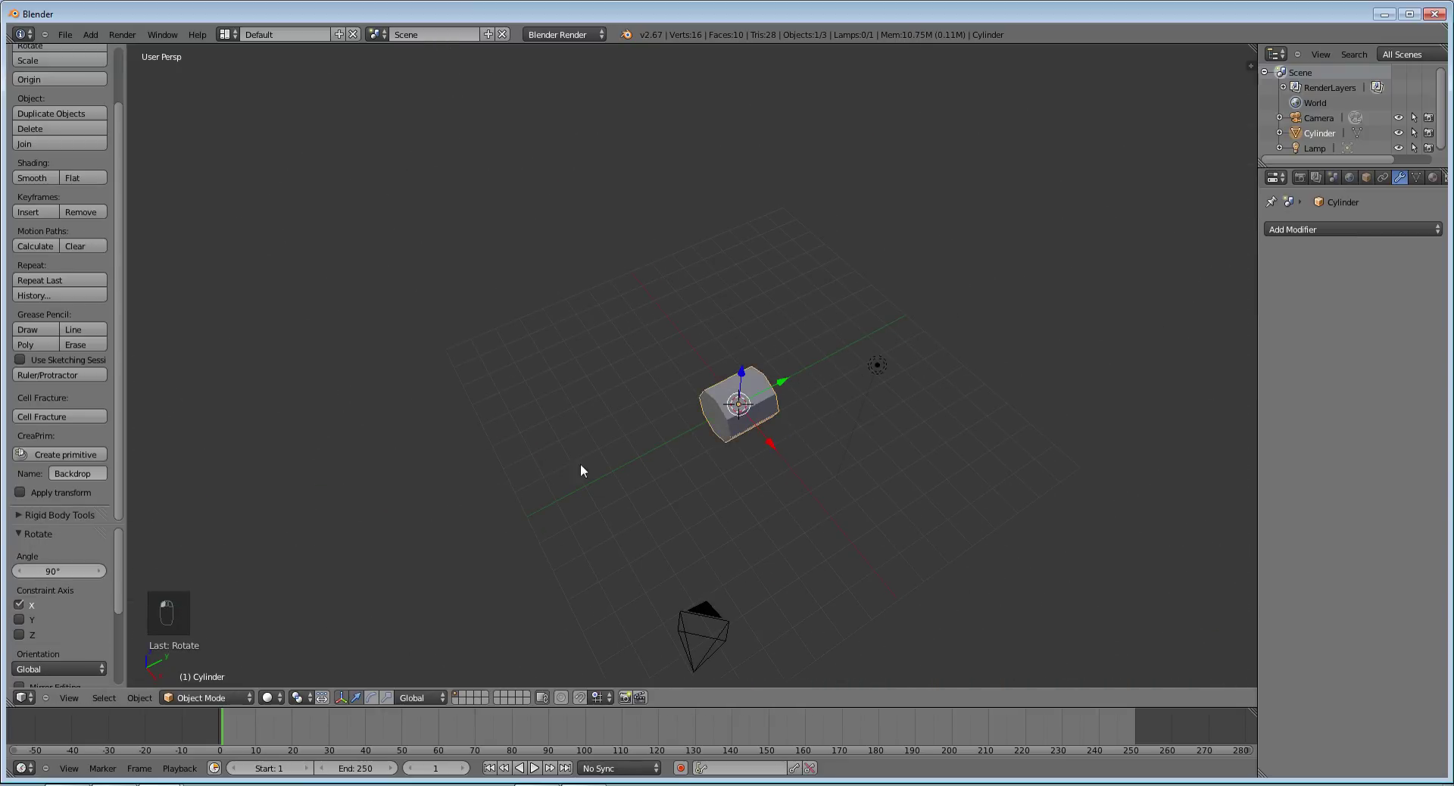
Raise the cylinder 1 unit along Z.
{"action": "key", "text": "g"}
{"action": "key", "text": "z"}
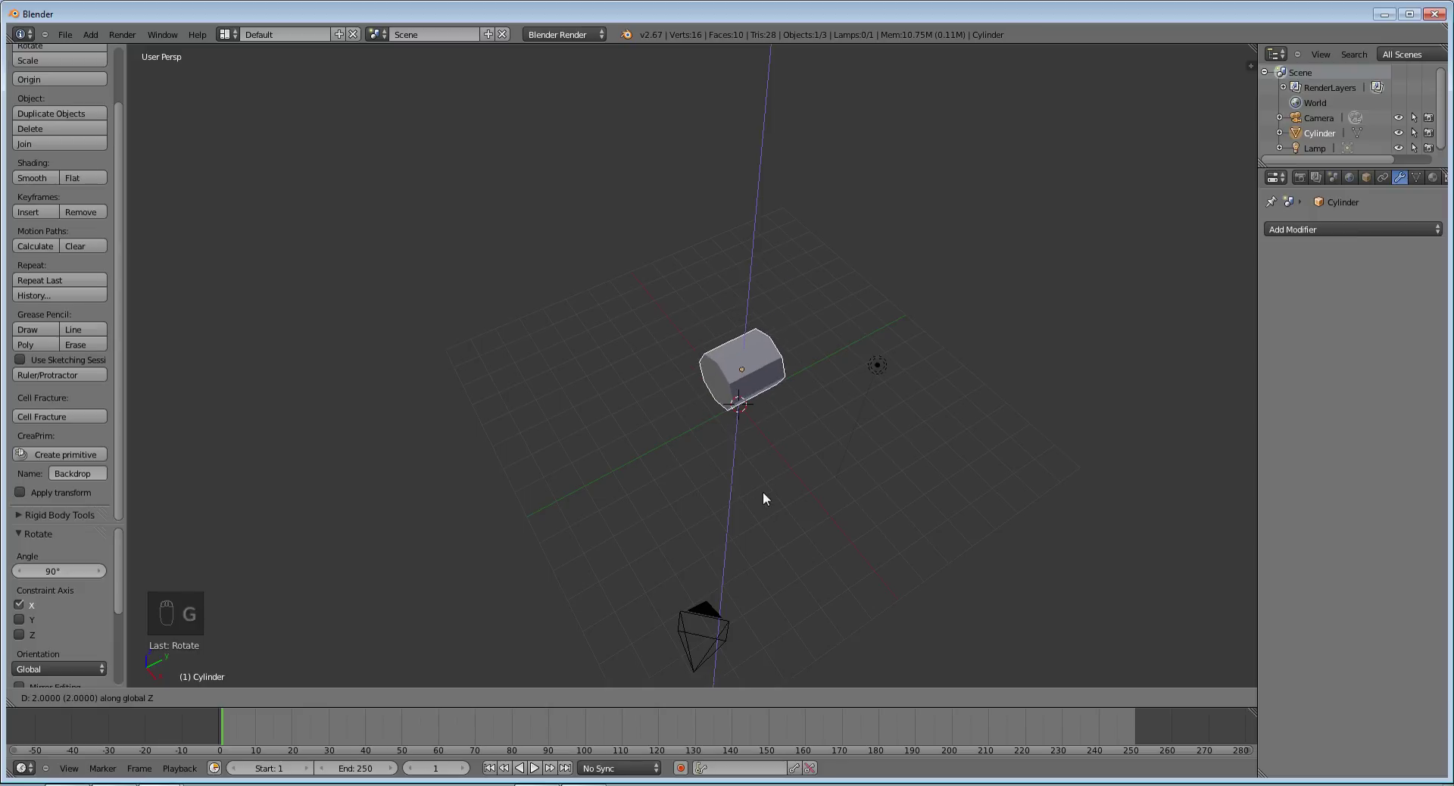
{"action": "left_click", "coordinate": [761, 502]}
{"action": "middle_click_drag", "start_coordinate": [762, 501], "coordinate": [987, 396]}
Scale the cylinder along Y to 0.344 to thin it into a wheel.
{"action": "key", "text": "s"}
{"action": "key", "text": "y"}
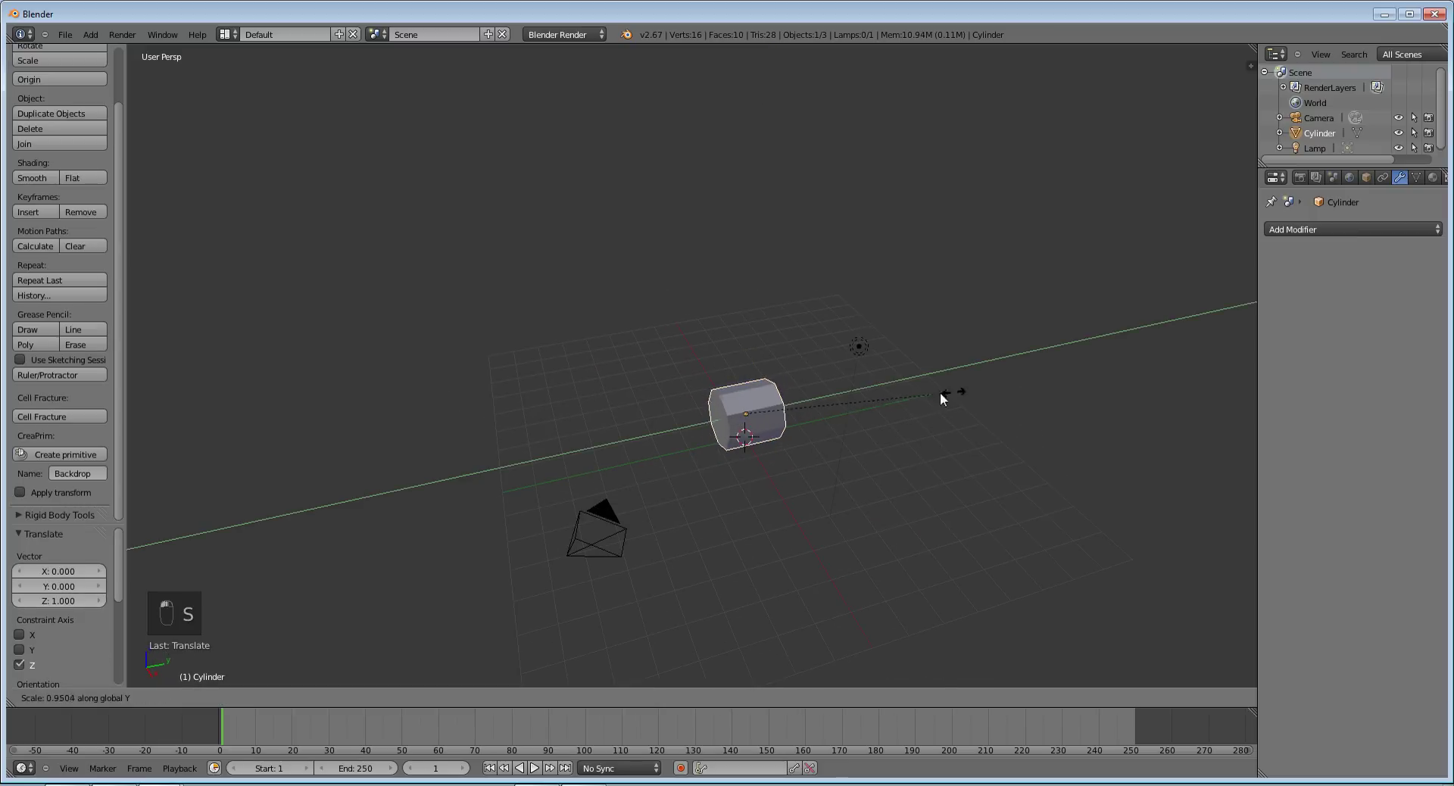
{"action": "left_click", "coordinate": [822, 406]}
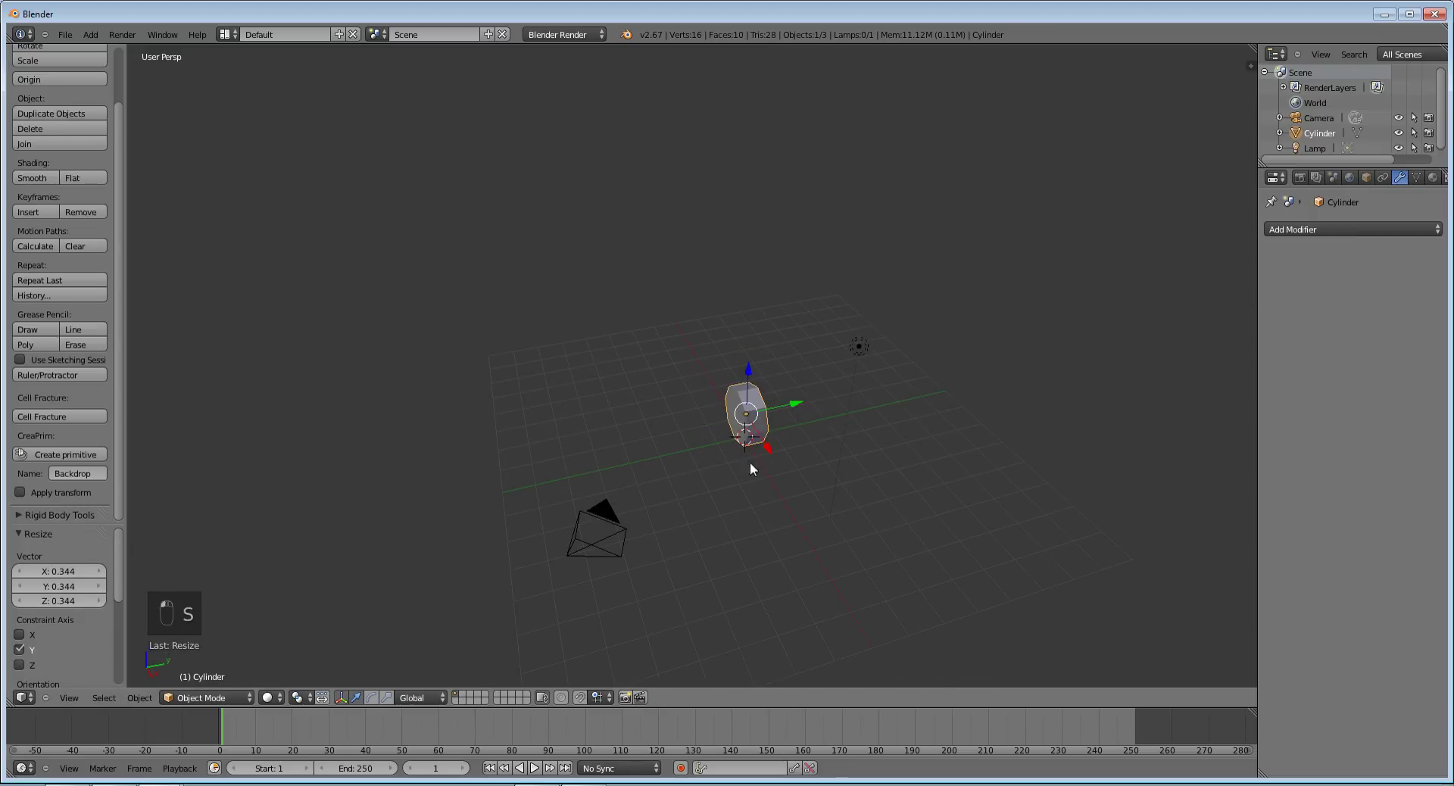
{"action": "scroll", "coordinate": [716, 515], "scroll_direction": "up", "scroll_amount": 6}
{"action": "middle_click_drag", "start_coordinate": [716, 515], "coordinate": [864, 474]}
{"action": "scroll", "coordinate": [864, 473], "scroll_direction": "up", "scroll_amount": 3}
{"action": "scroll", "coordinate": [863, 470], "scroll_direction": "down", "scroll_amount": 3}
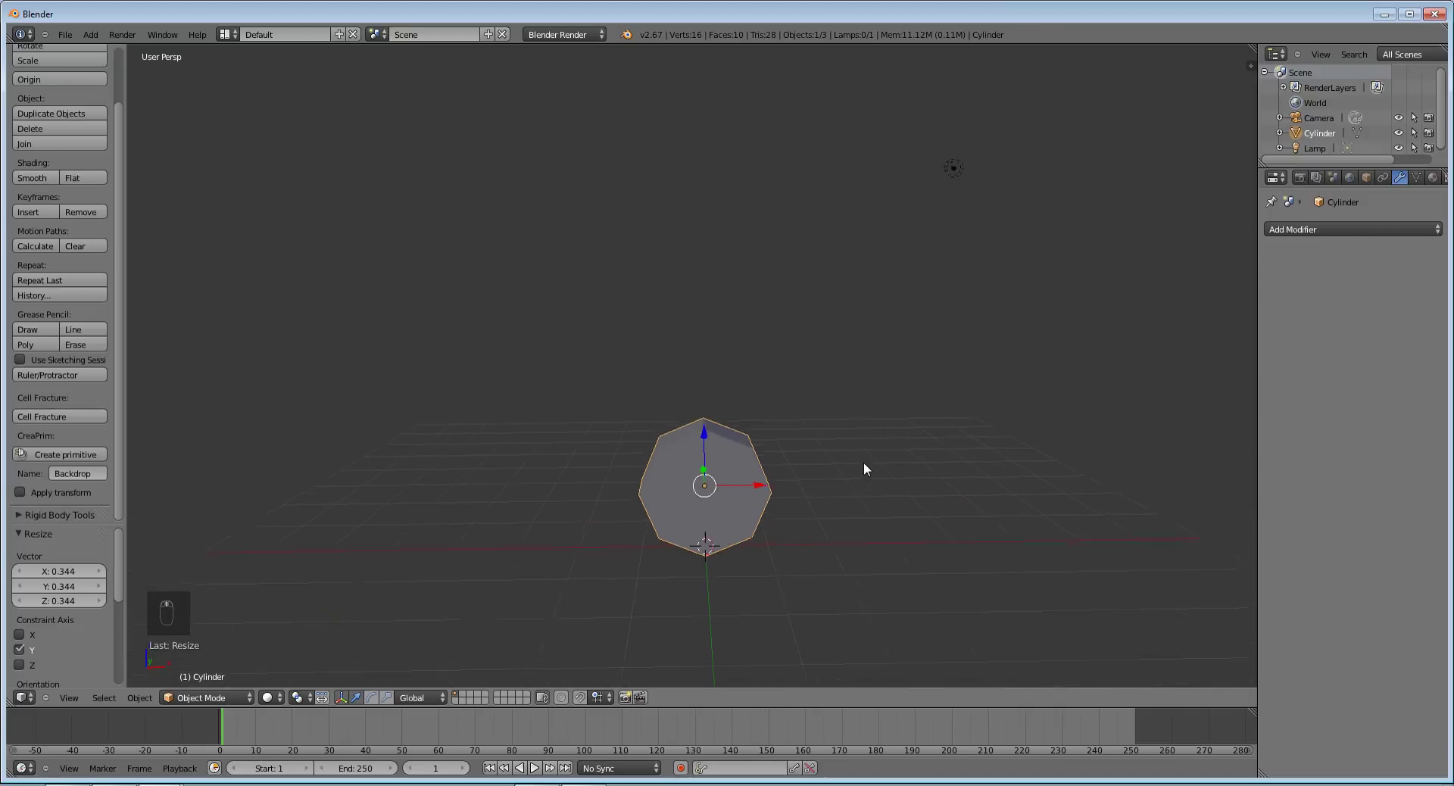
Add a cube and set its display type to Wire in Object properties.
{"action": "key", "text": "shift+a"}
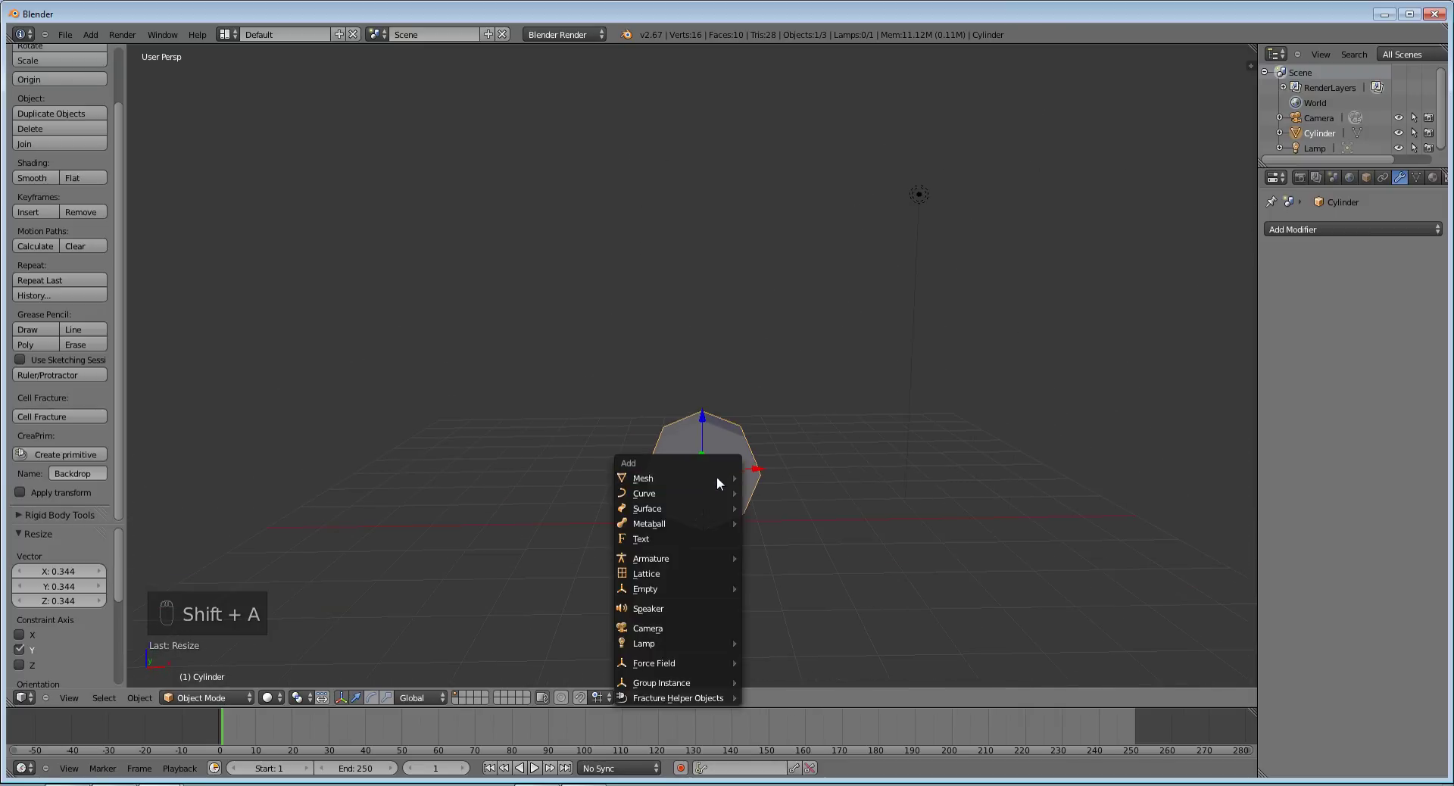
{"action": "mouse_move", "coordinate": [717, 477]}
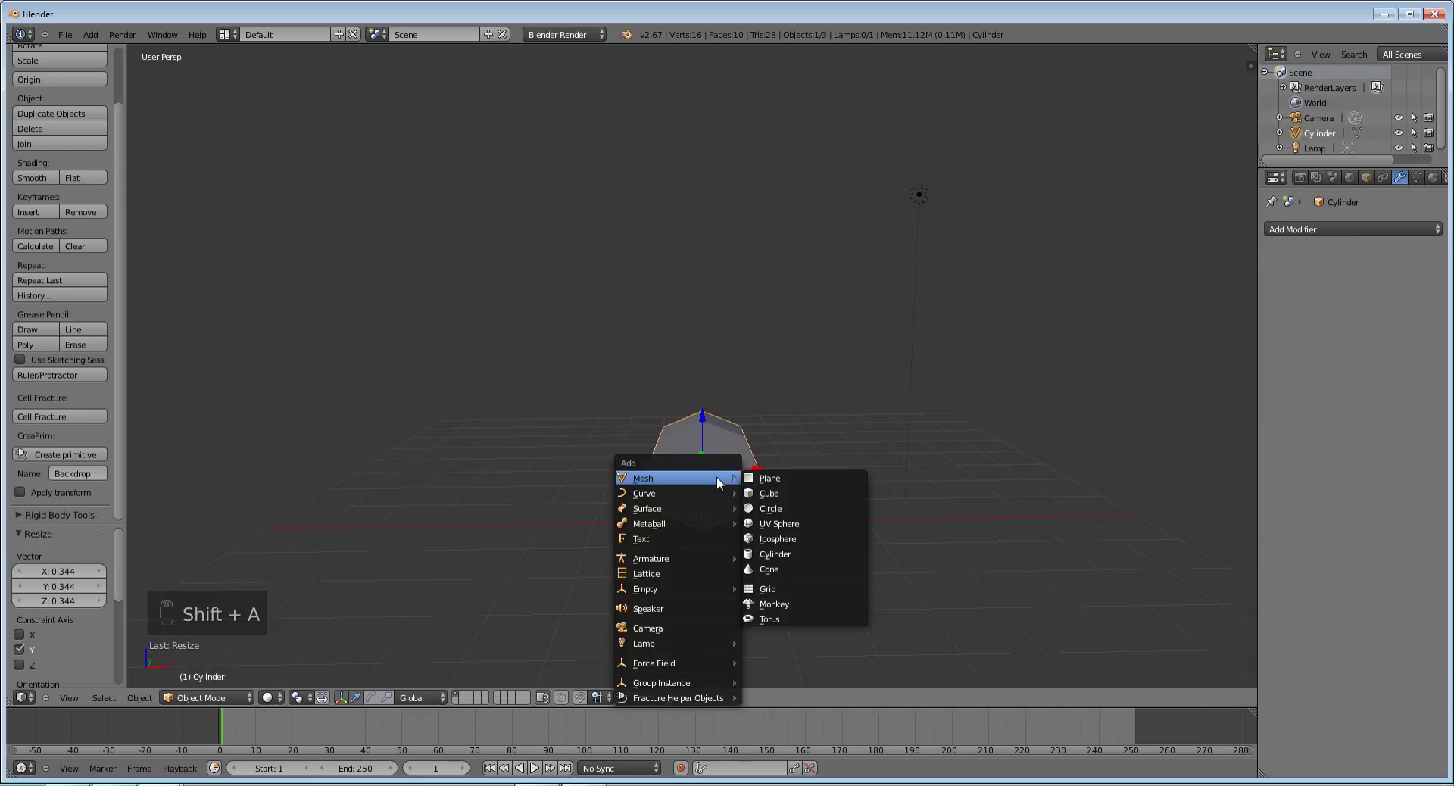
{"action": "left_click", "coordinate": [771, 493]}
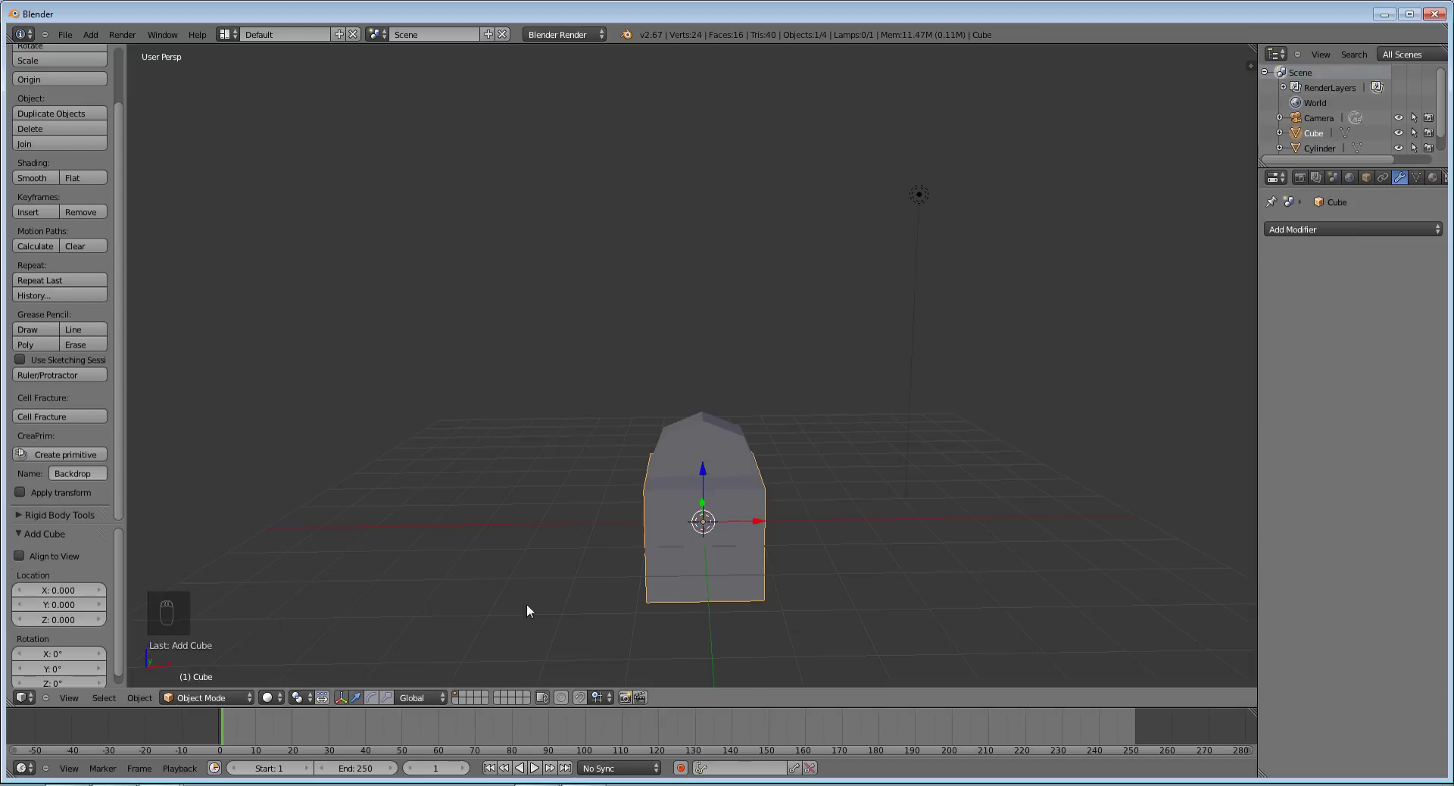
{"action": "left_click", "coordinate": [1365, 178]}
{"action": "left_click", "coordinate": [1324, 557]}
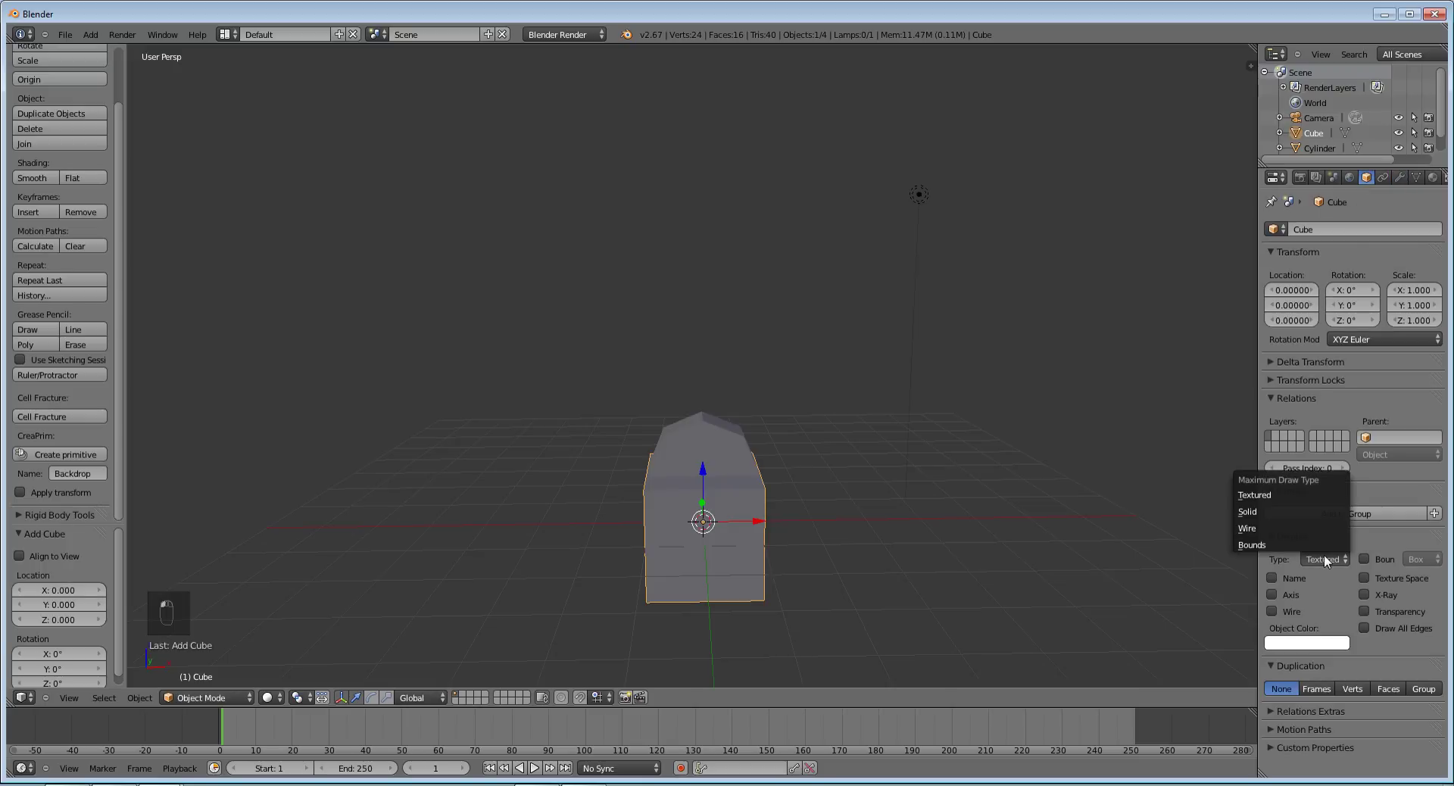
{"action": "left_click", "coordinate": [1295, 530]}
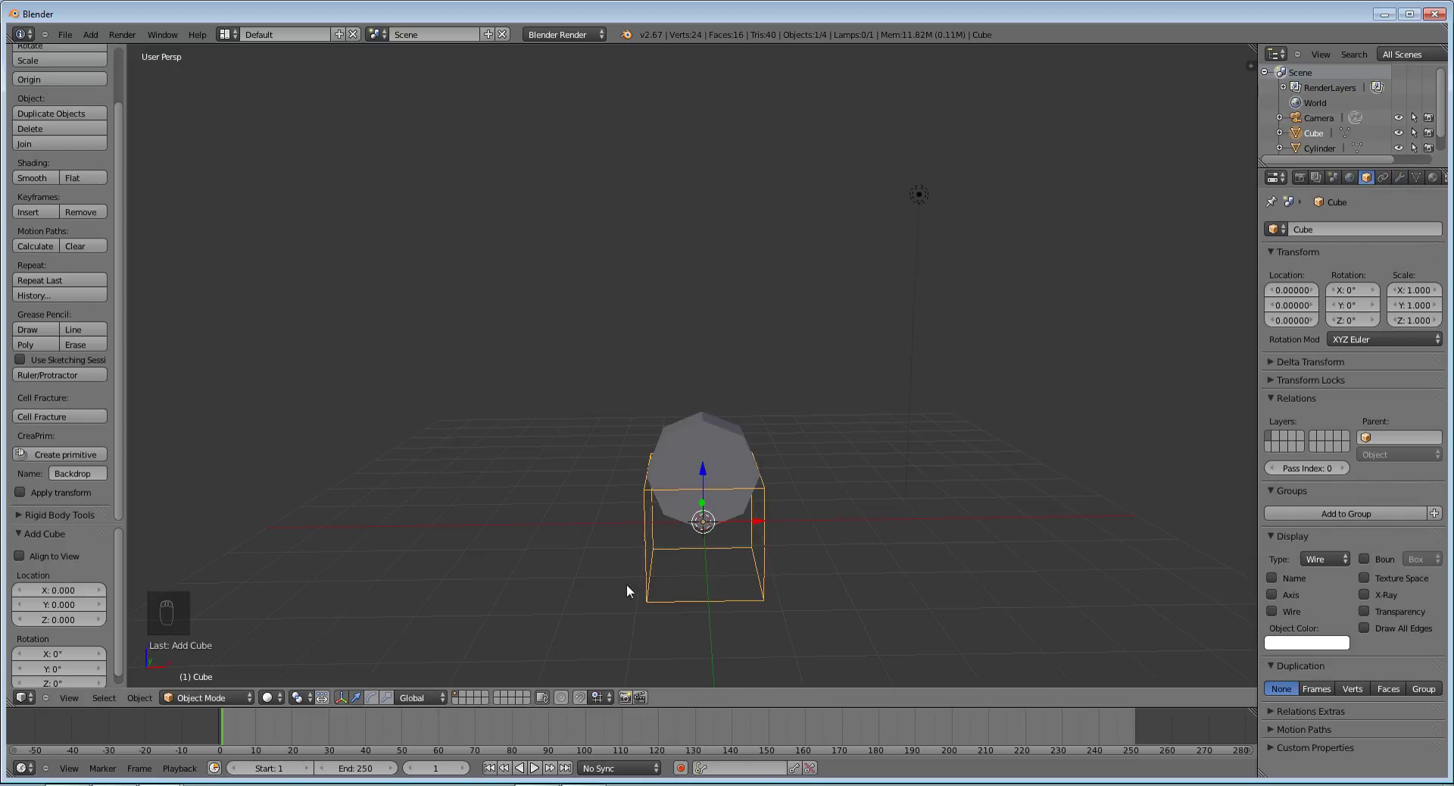
{"action": "mouse_move", "coordinate": [625, 584]}
{"action": "middle_mouse_down"}
{"action": "mouse_move", "coordinate": [650, 561]}
{"action": "mouse_move", "coordinate": [544, 569]}
{"action": "mouse_move", "coordinate": [641, 582]}
{"action": "middle_mouse_up"}
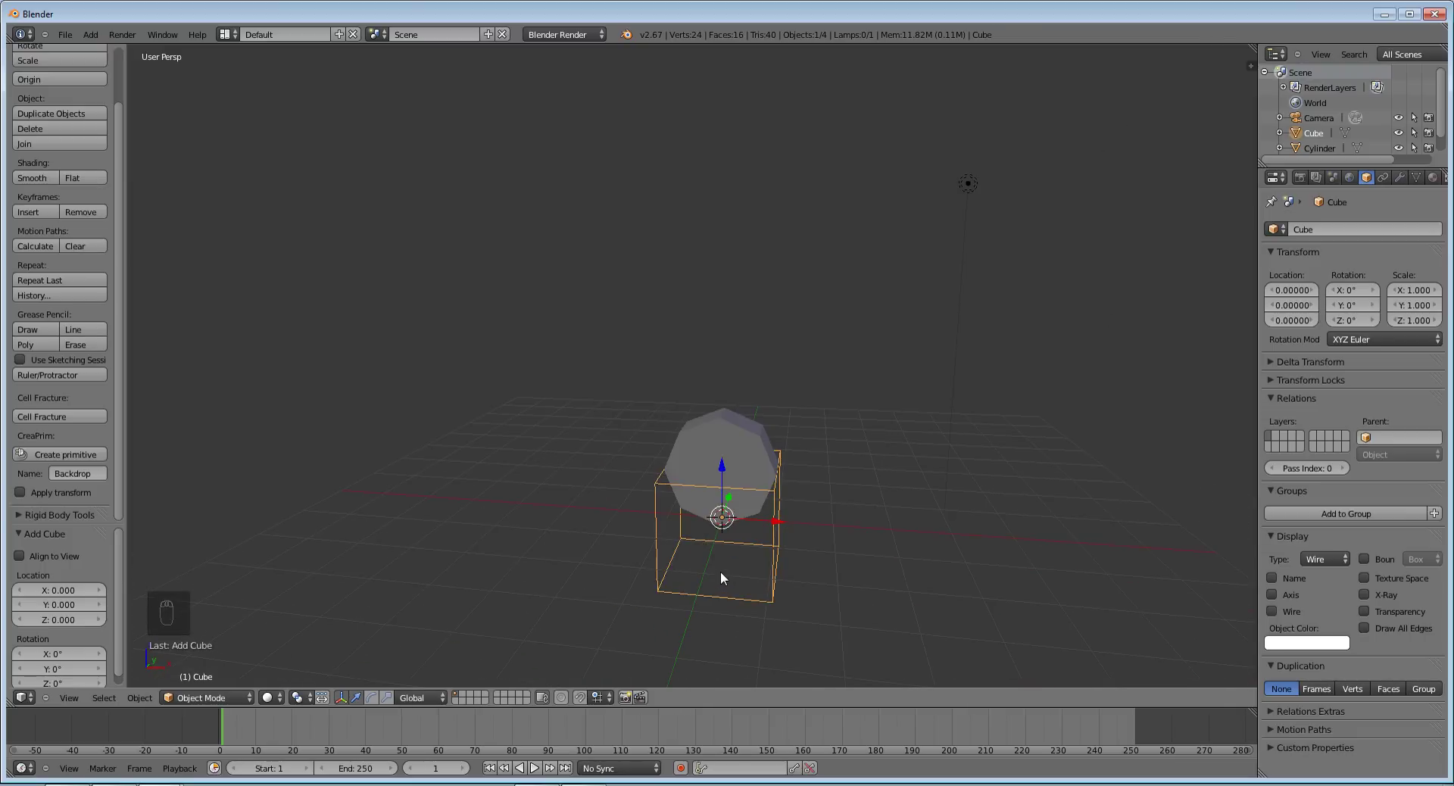
Raise the wireframe cube 1 unit on Z so it encloses the wheel.
{"action": "key", "text": "g"}
{"action": "key", "text": "z"}
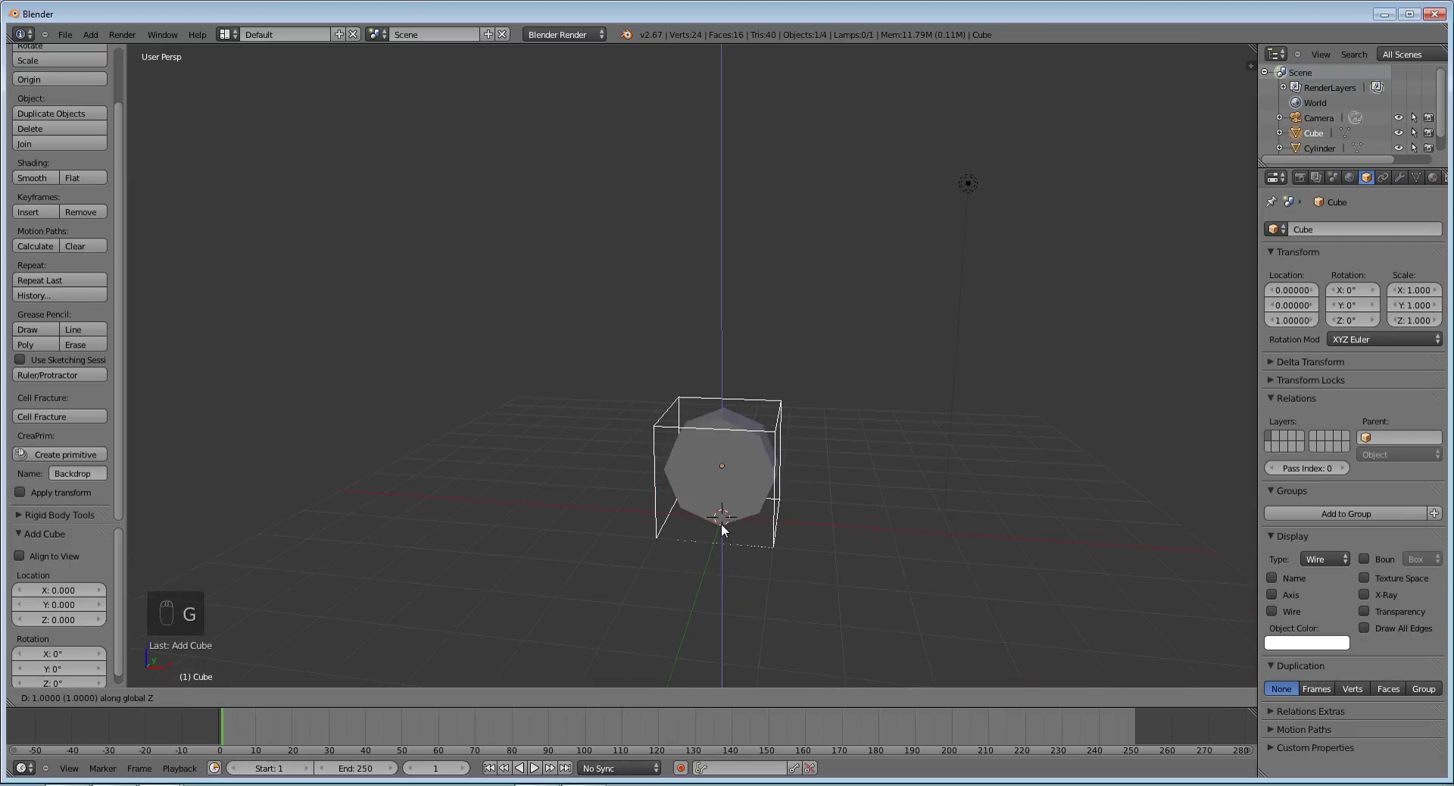
{"action": "left_click", "coordinate": [722, 531]}
{"action": "middle_click_drag", "start_coordinate": [682, 526], "coordinate": [714, 506]}
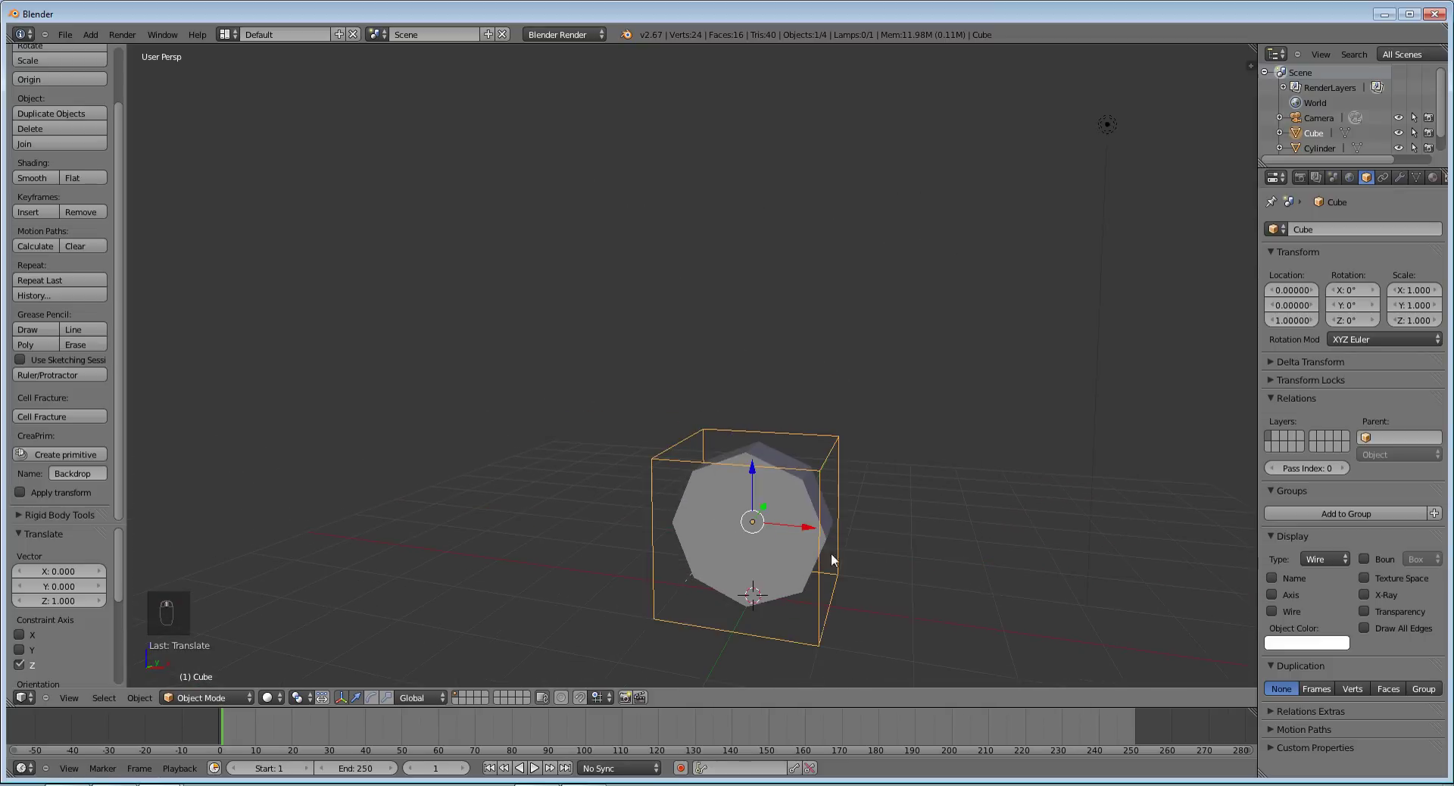
Select the cylinder and open the sidebar with grease pencil, view and 3D cursor panels collapsed.
{"action": "right_click", "coordinate": [782, 558]}
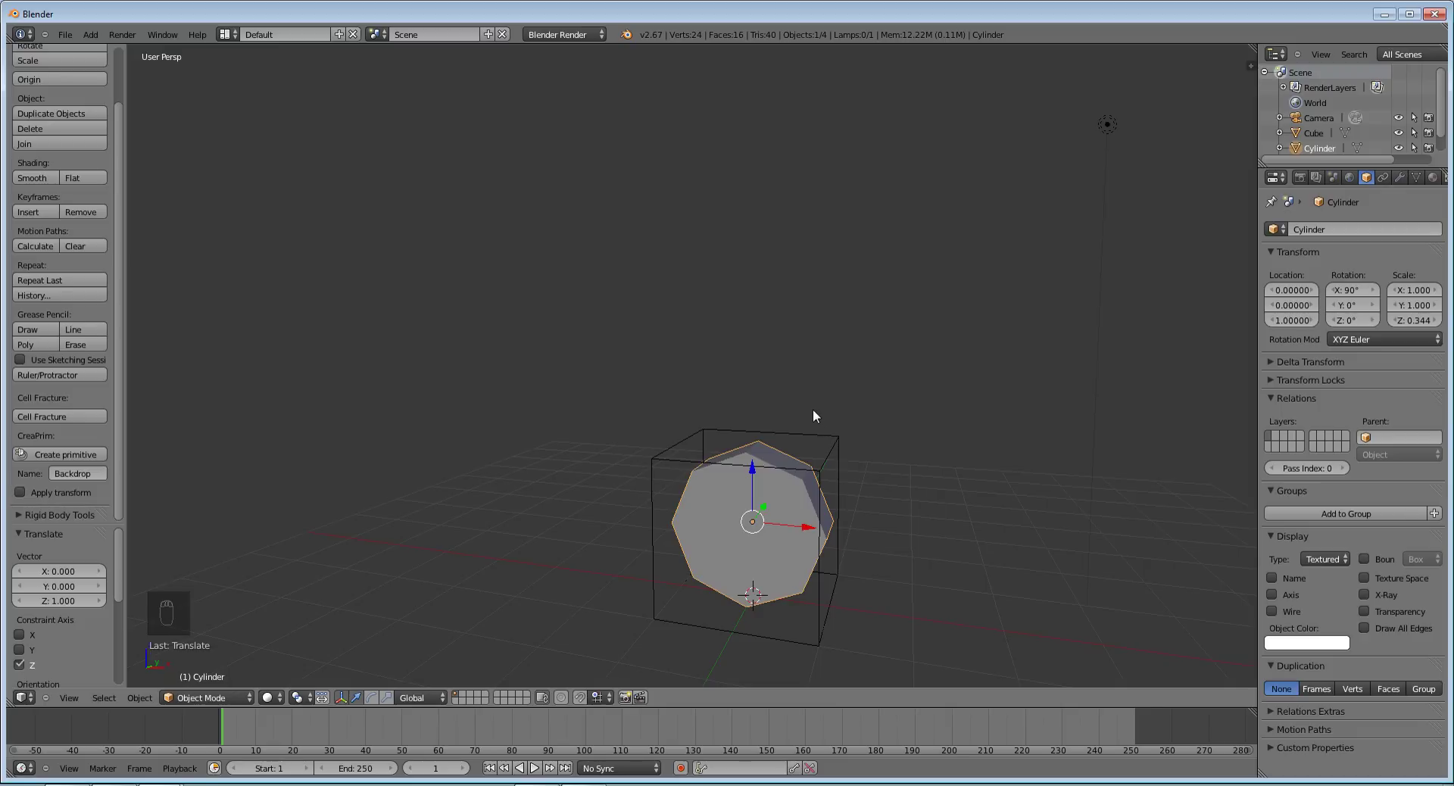
{"action": "key", "text": "n"}
{"action": "scroll", "coordinate": [1219, 239], "scroll_direction": "up", "scroll_amount": 3}
{"action": "scroll", "coordinate": [1214, 239], "scroll_direction": "up", "scroll_amount": 1}
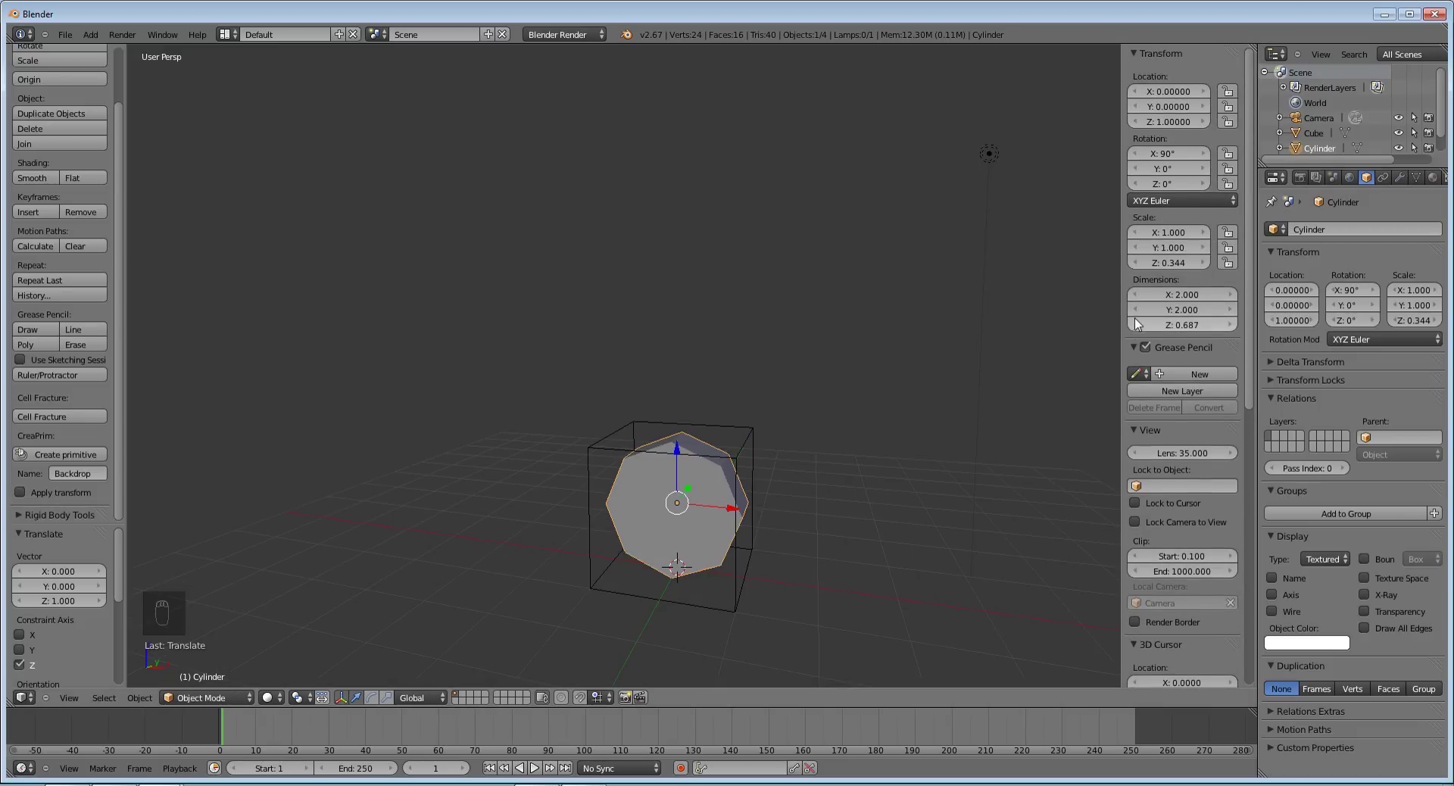
{"action": "left_click", "coordinate": [1133, 347]}
{"action": "left_click", "coordinate": [1135, 368]}
{"action": "left_click", "coordinate": [1135, 383]}
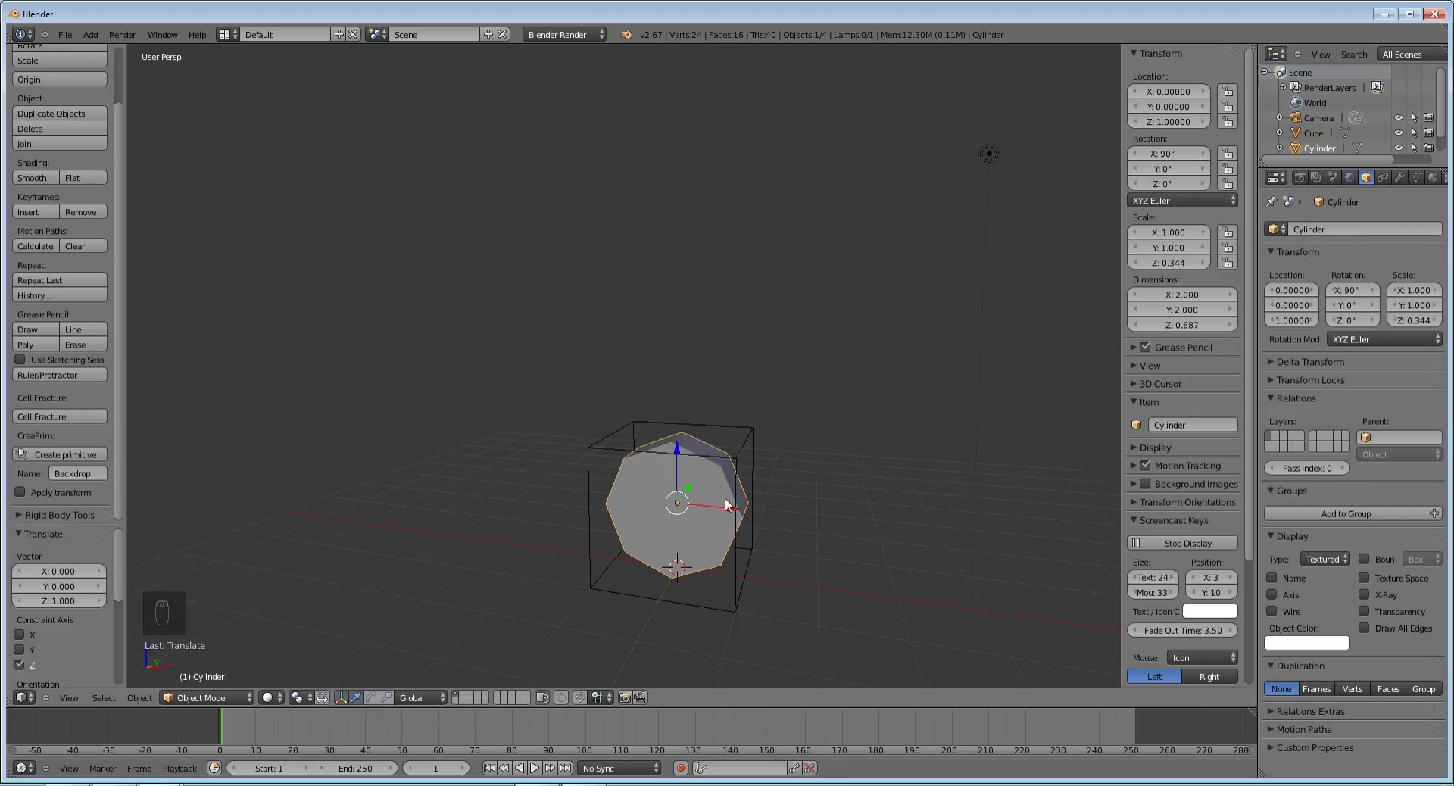
Add a single driver to the cylinder's Rotation Y field.
{"action": "key", "text": "r"}
{"action": "key", "text": "y"}
{"action": "right_click", "coordinate": [593, 312]}
{"action": "right_click", "coordinate": [1165, 169]}
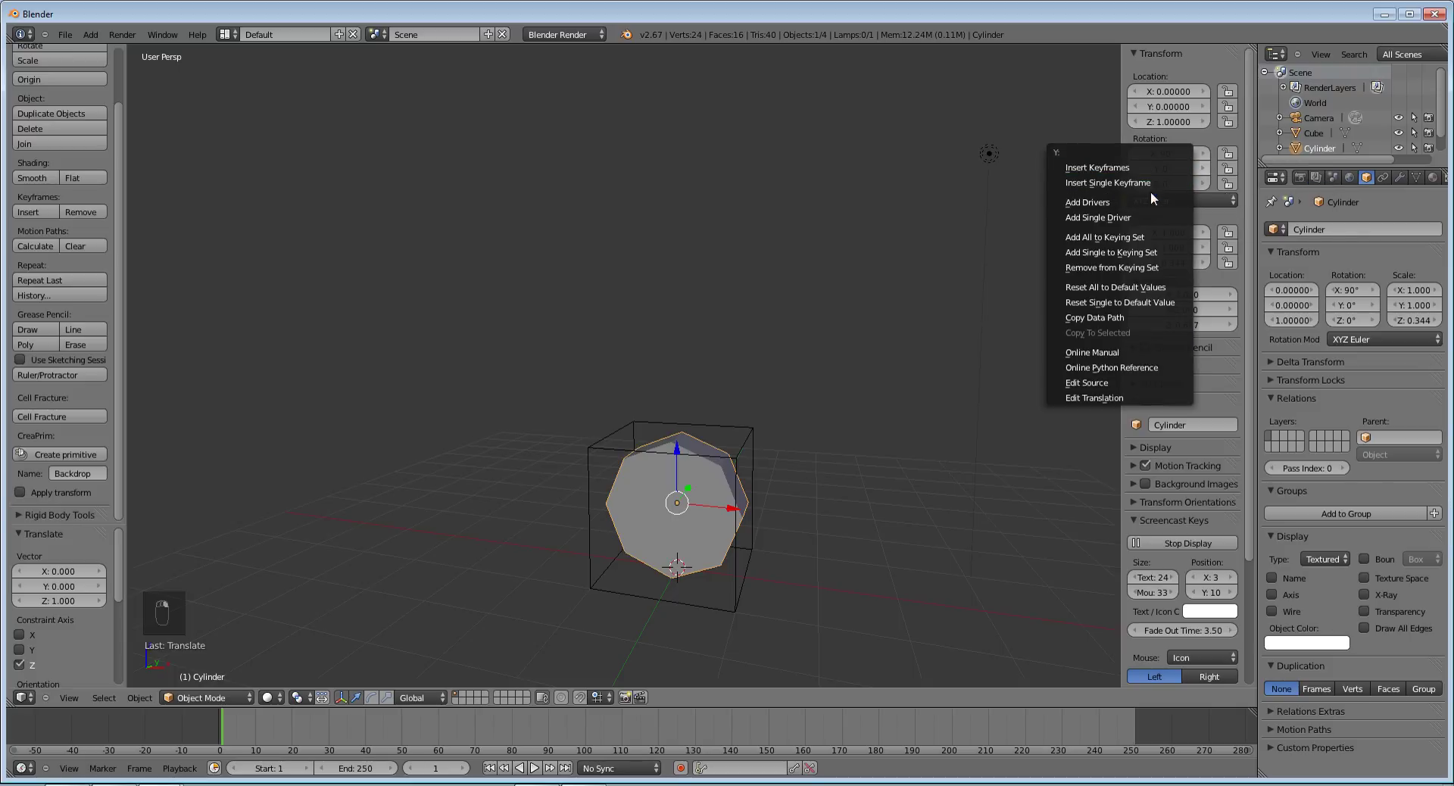
{"action": "left_click", "coordinate": [1141, 217]}
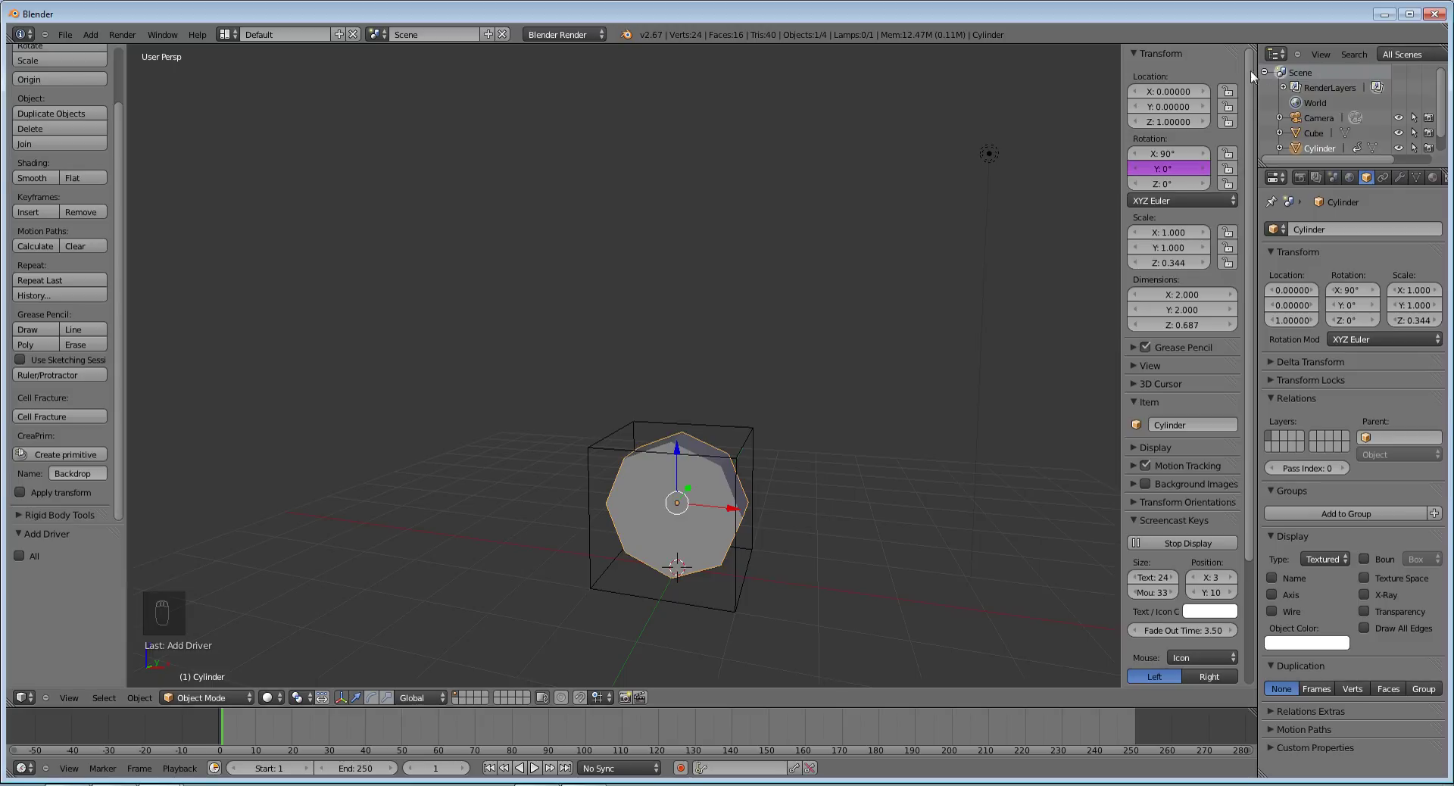
Split the viewport and turn the right half into a Graph Editor in Drivers mode.
{"action": "left_click_drag", "start_coordinate": [1253, 45], "coordinate": [836, 47]}
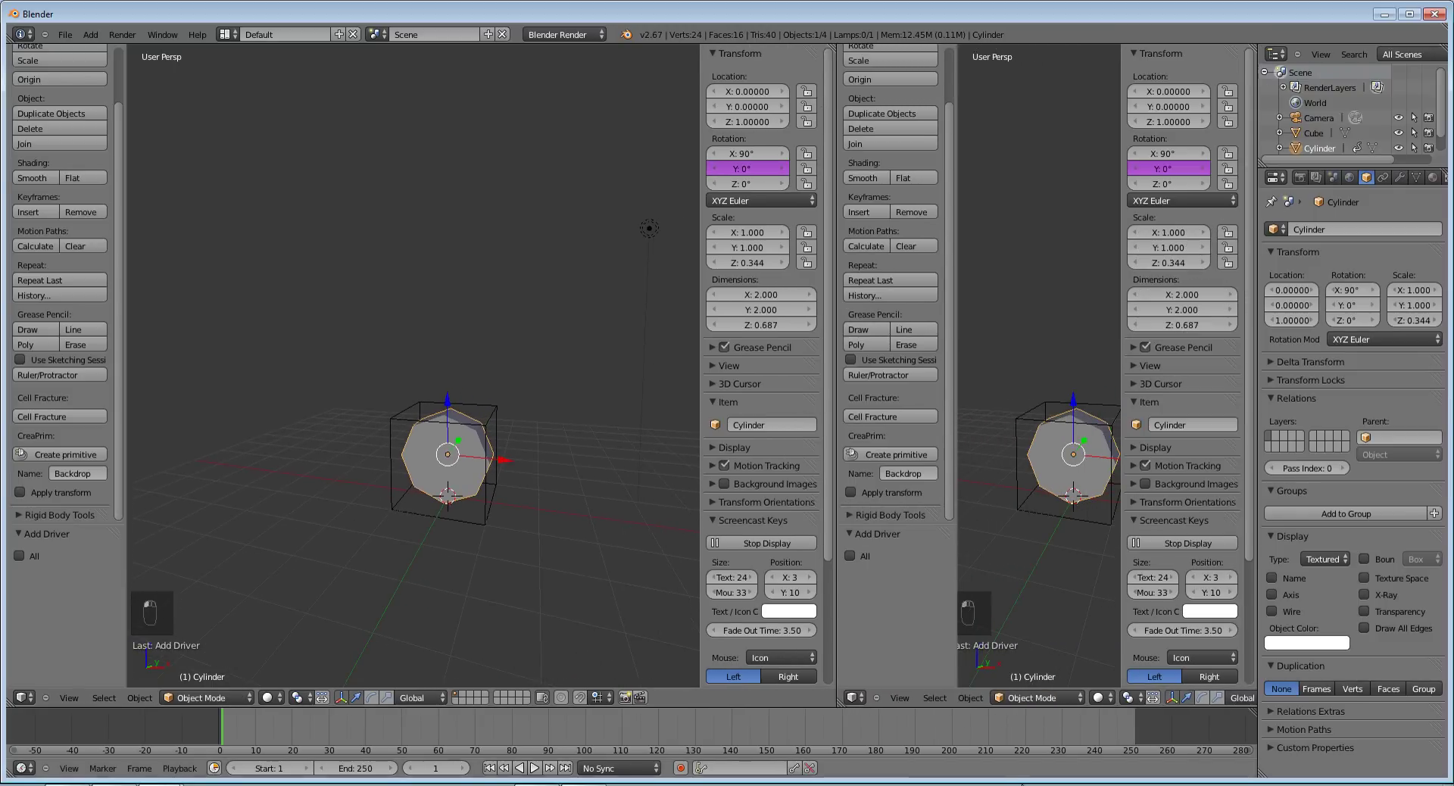
{"action": "left_click", "coordinate": [856, 697]}
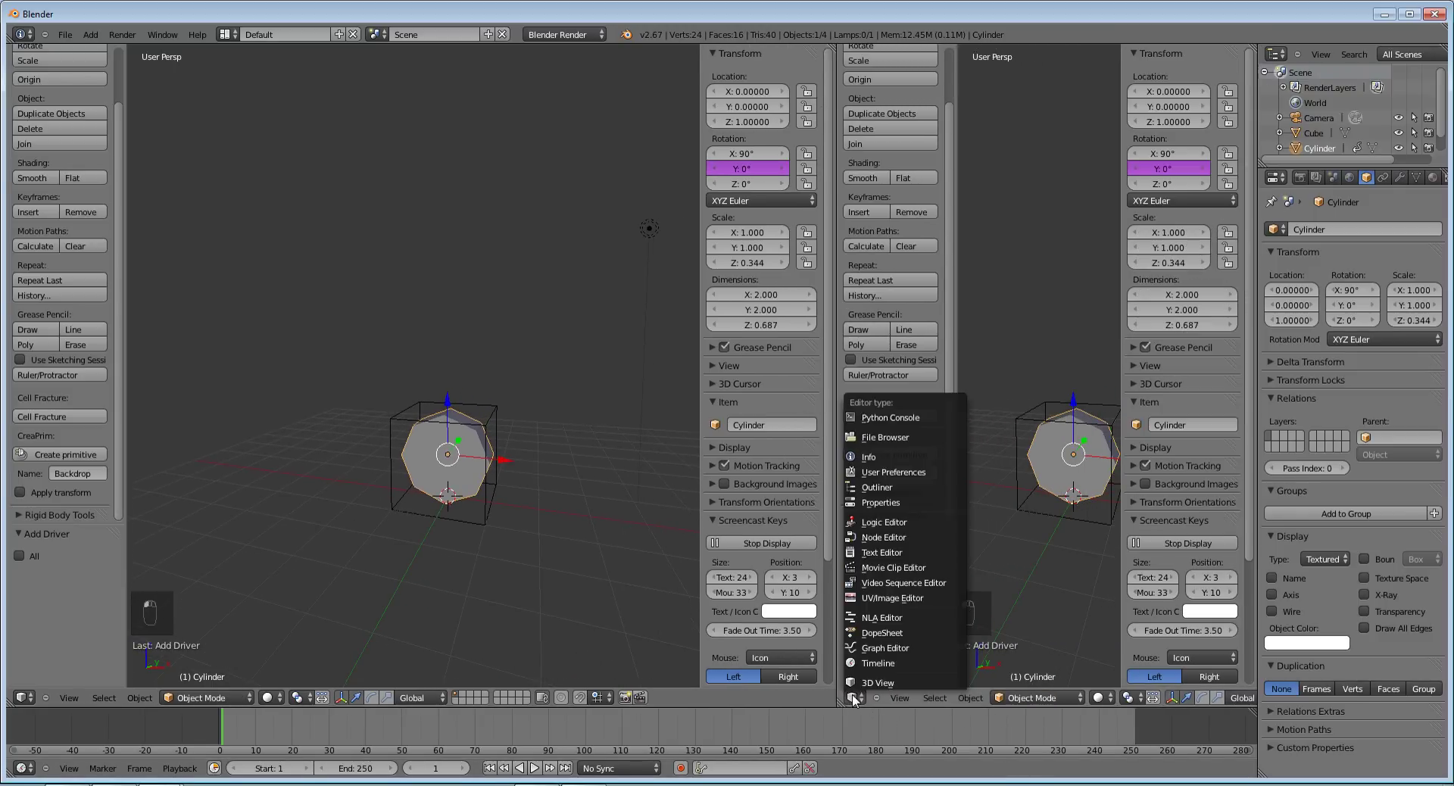
{"action": "left_click", "coordinate": [892, 647]}
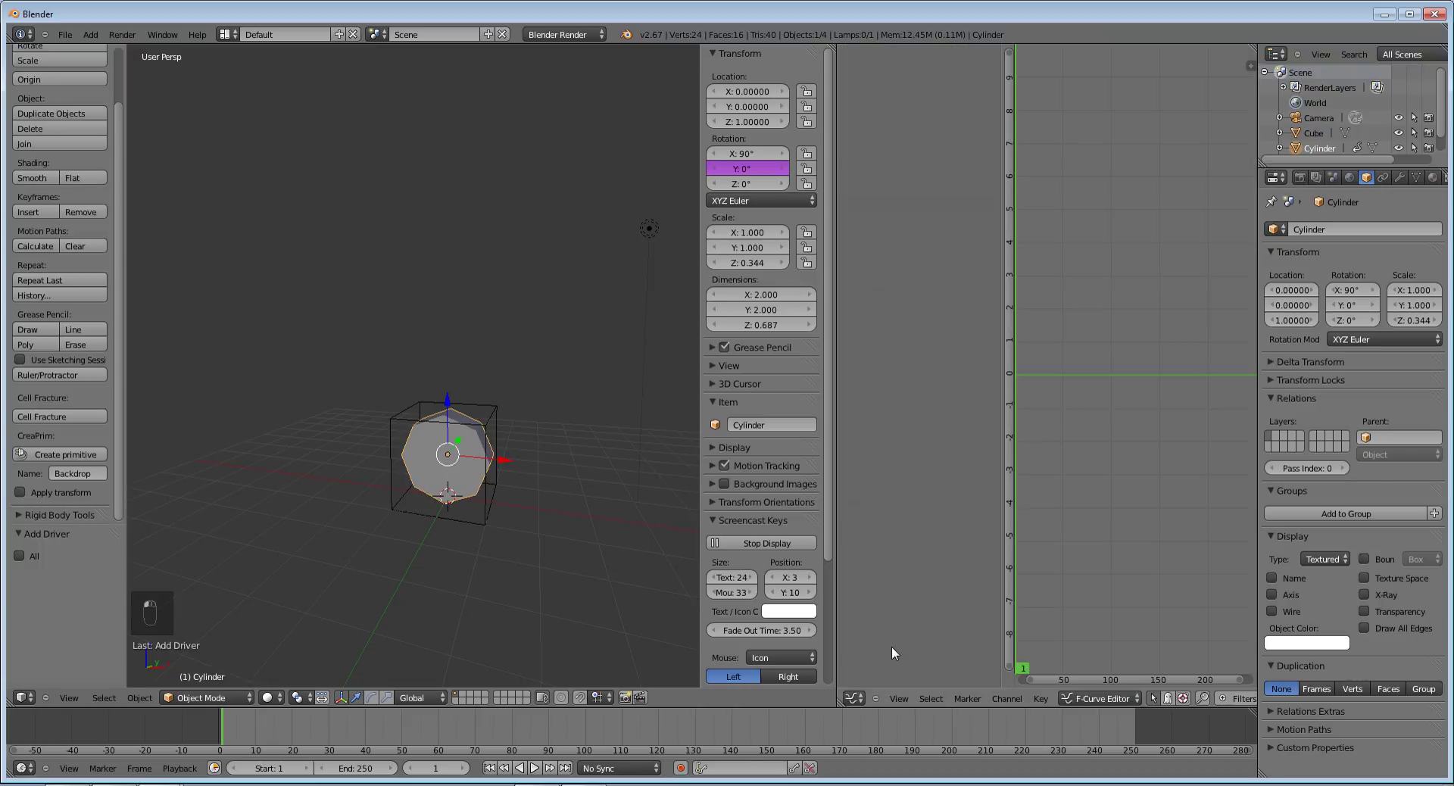
{"action": "left_click", "coordinate": [1097, 698]}
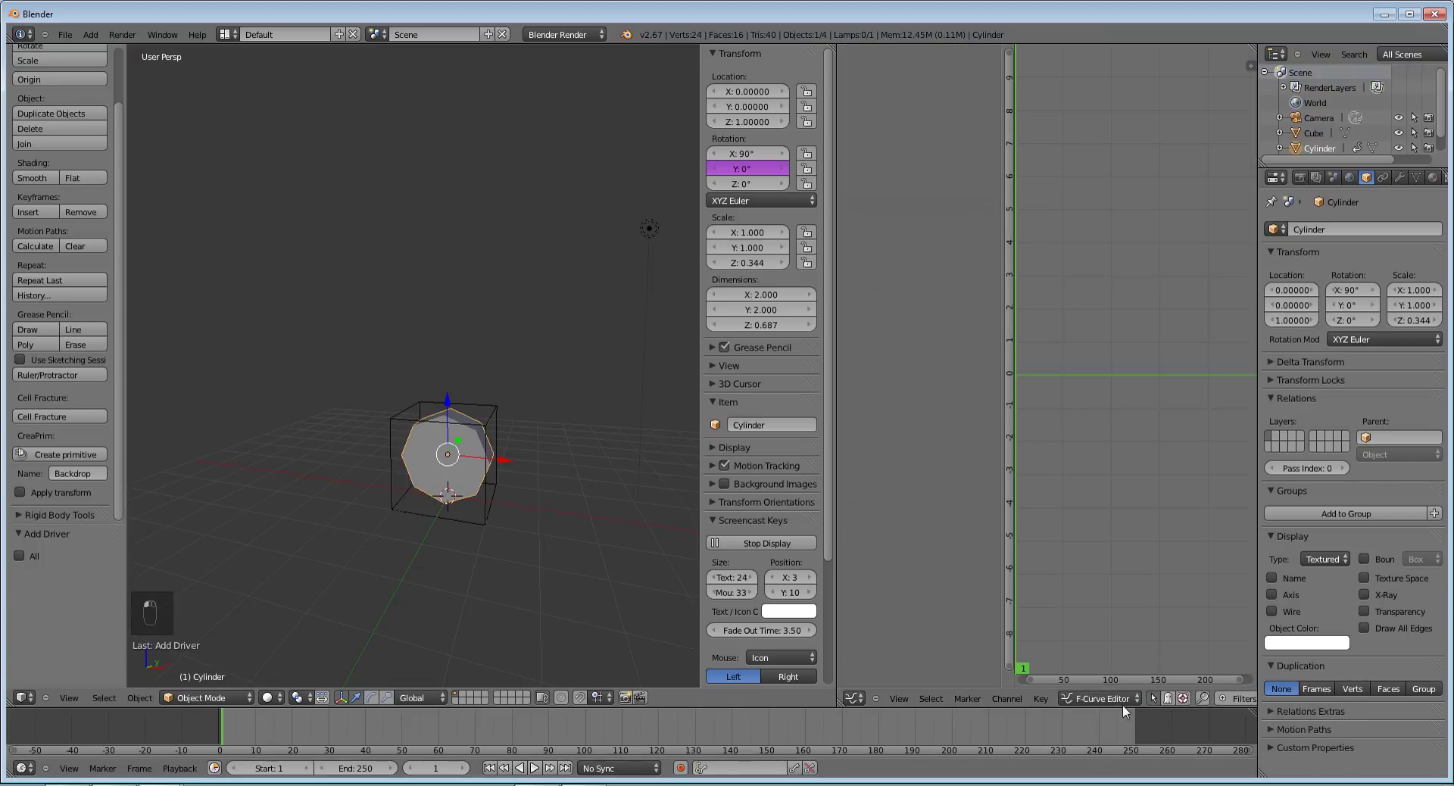
{"action": "left_click", "coordinate": [1106, 698]}
{"action": "left_click", "coordinate": [1102, 671]}
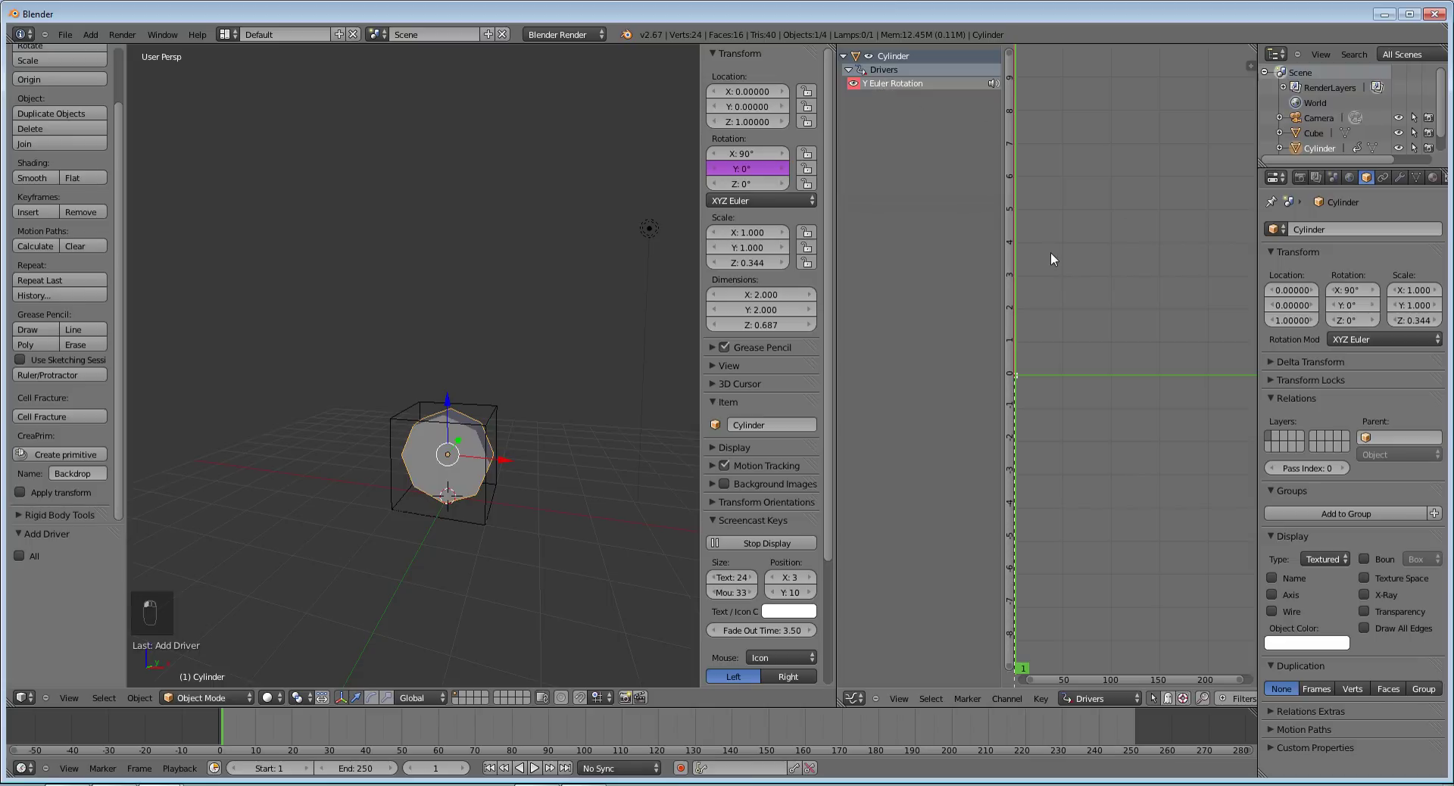
Set the driver to Averaged Value reading the Cube's X Location, and delete the Generator modifier.
{"action": "key", "text": "n"}
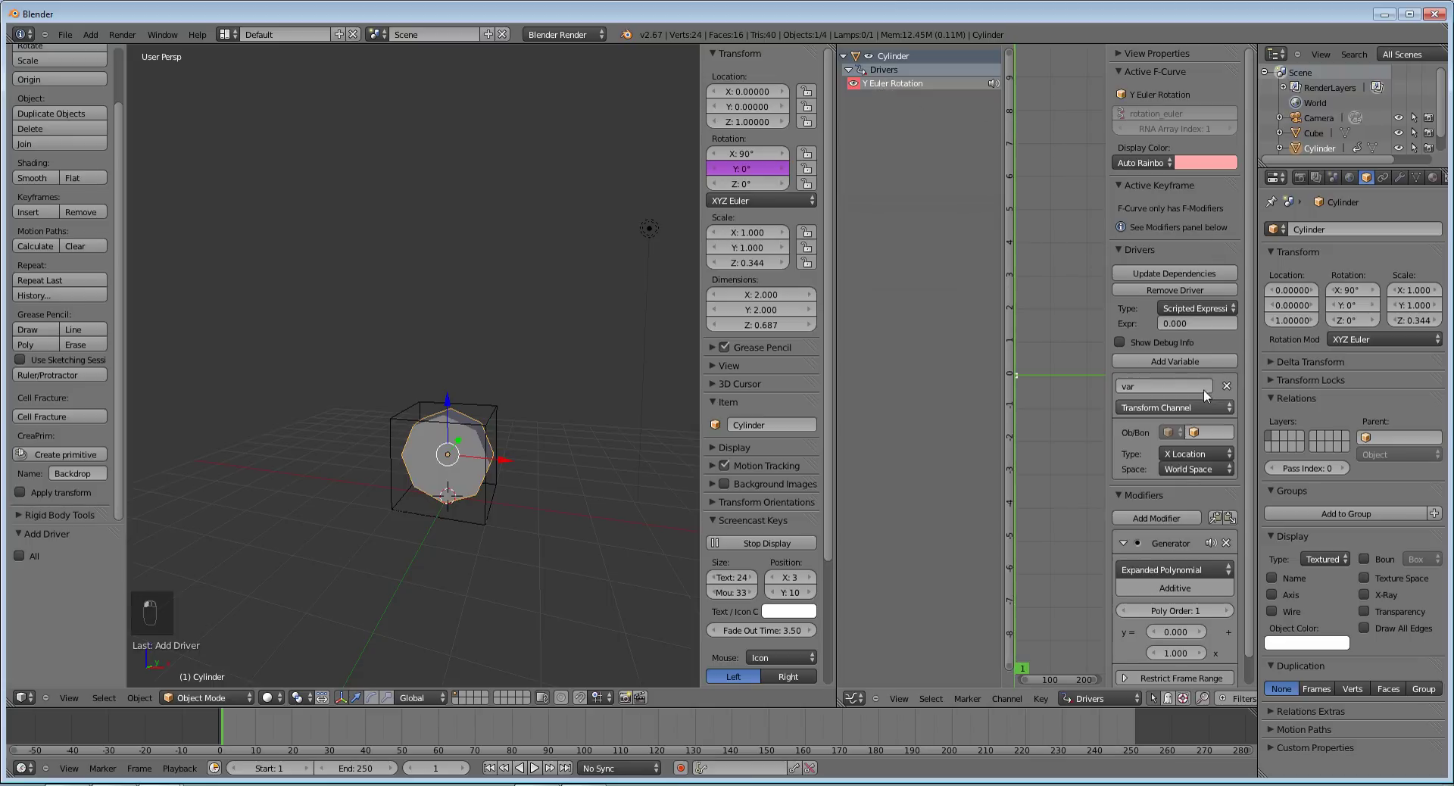
{"action": "scroll", "coordinate": [1133, 357], "scroll_direction": "down", "scroll_amount": 1}
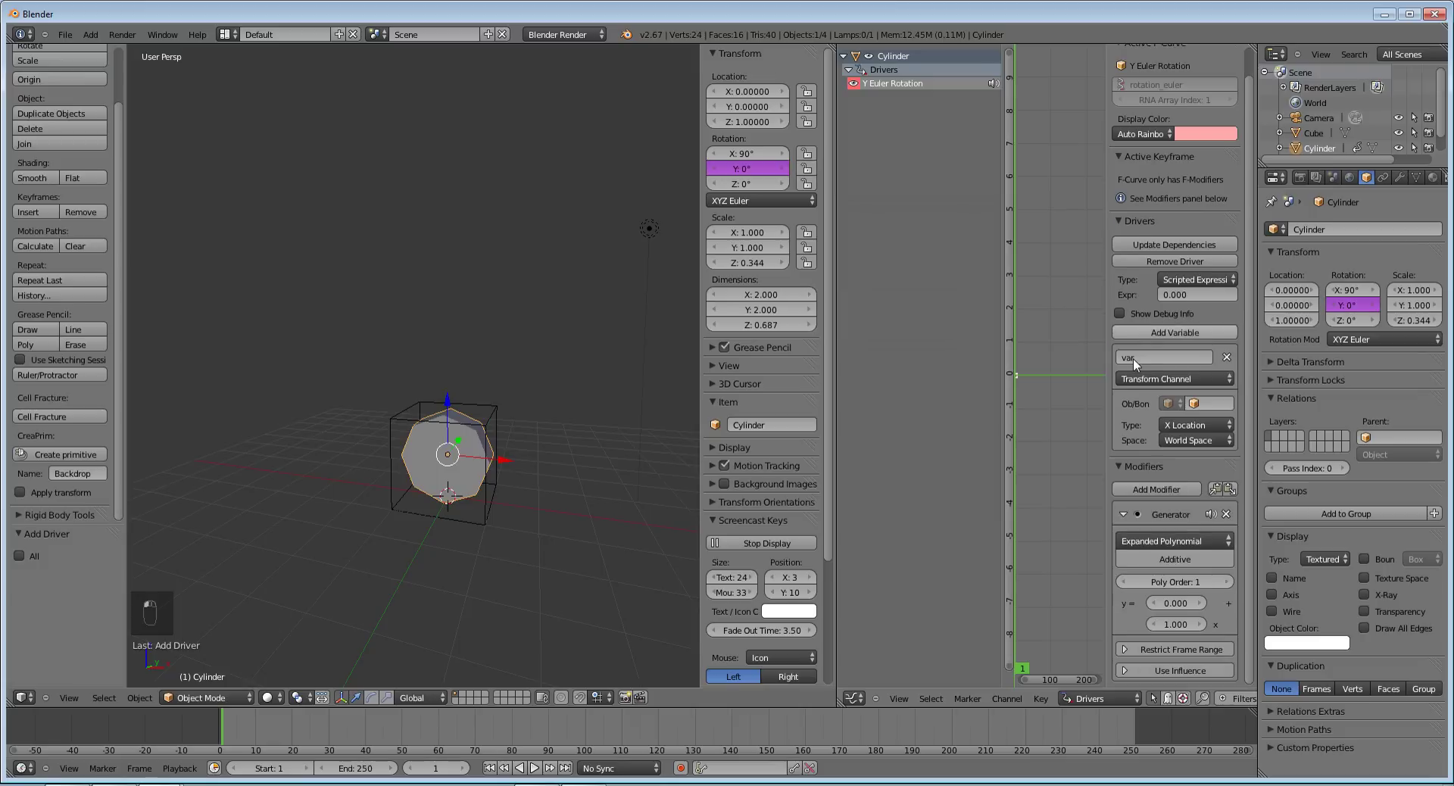
{"action": "left_click", "coordinate": [1197, 286]}
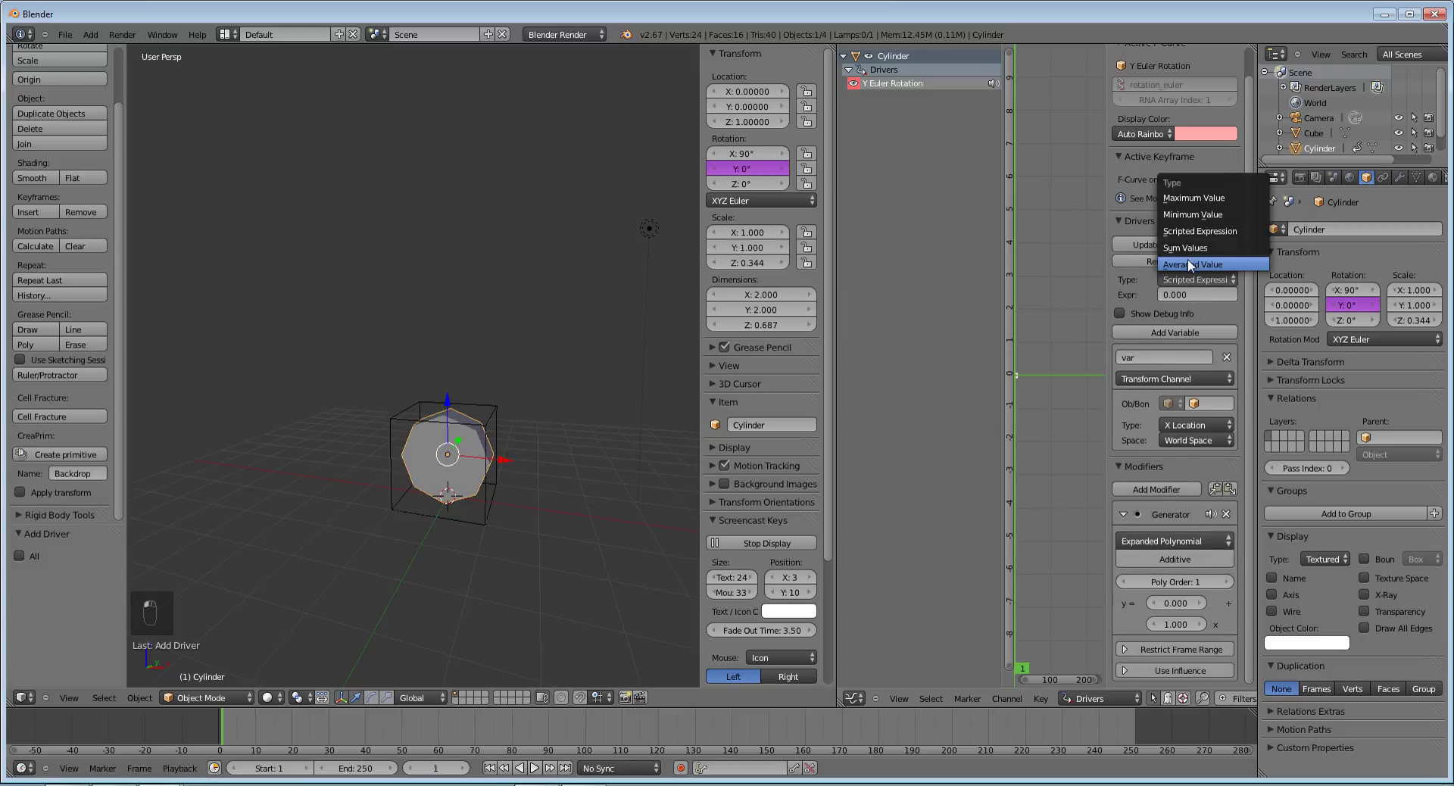
{"action": "left_click", "coordinate": [1190, 263]}
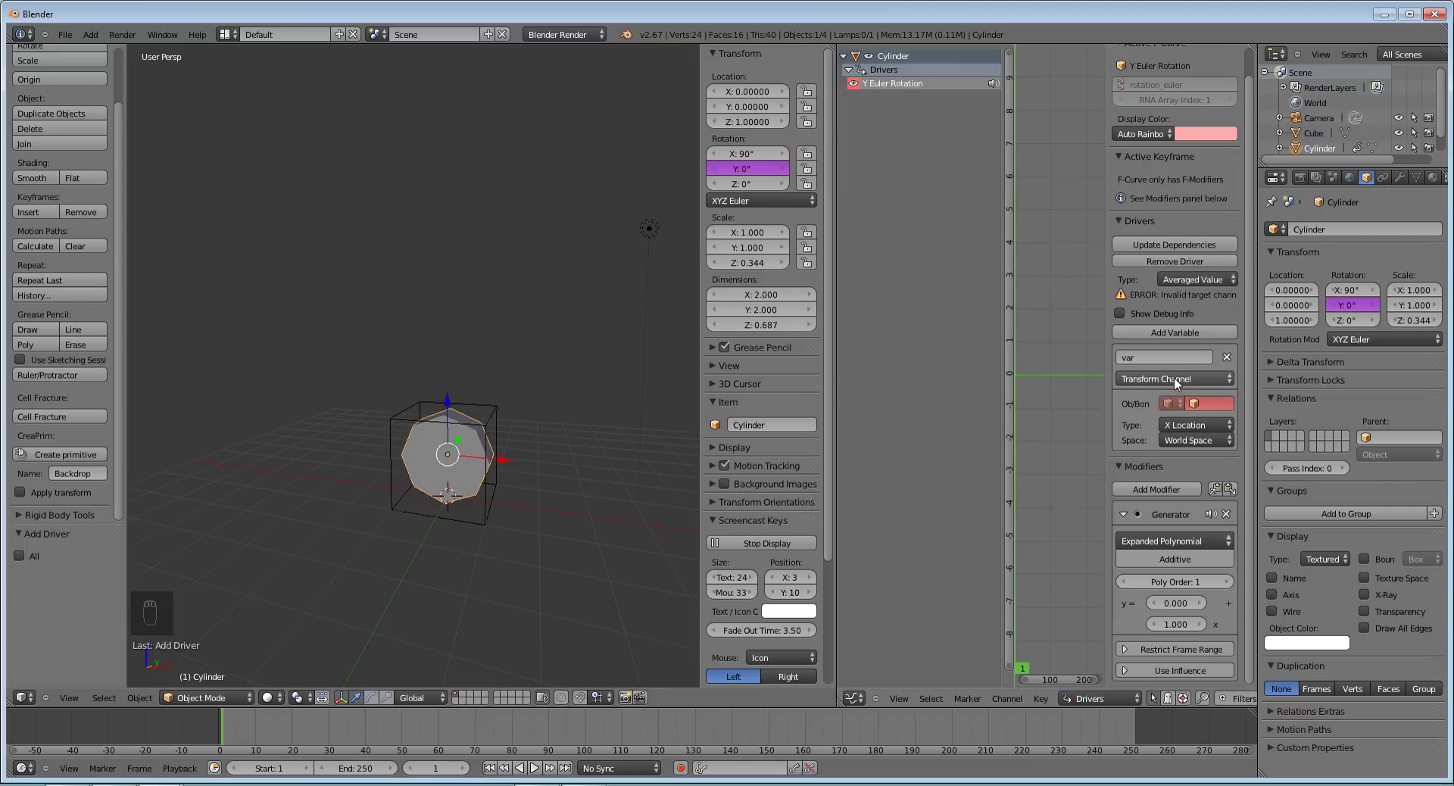
{"action": "left_click", "coordinate": [1208, 403]}
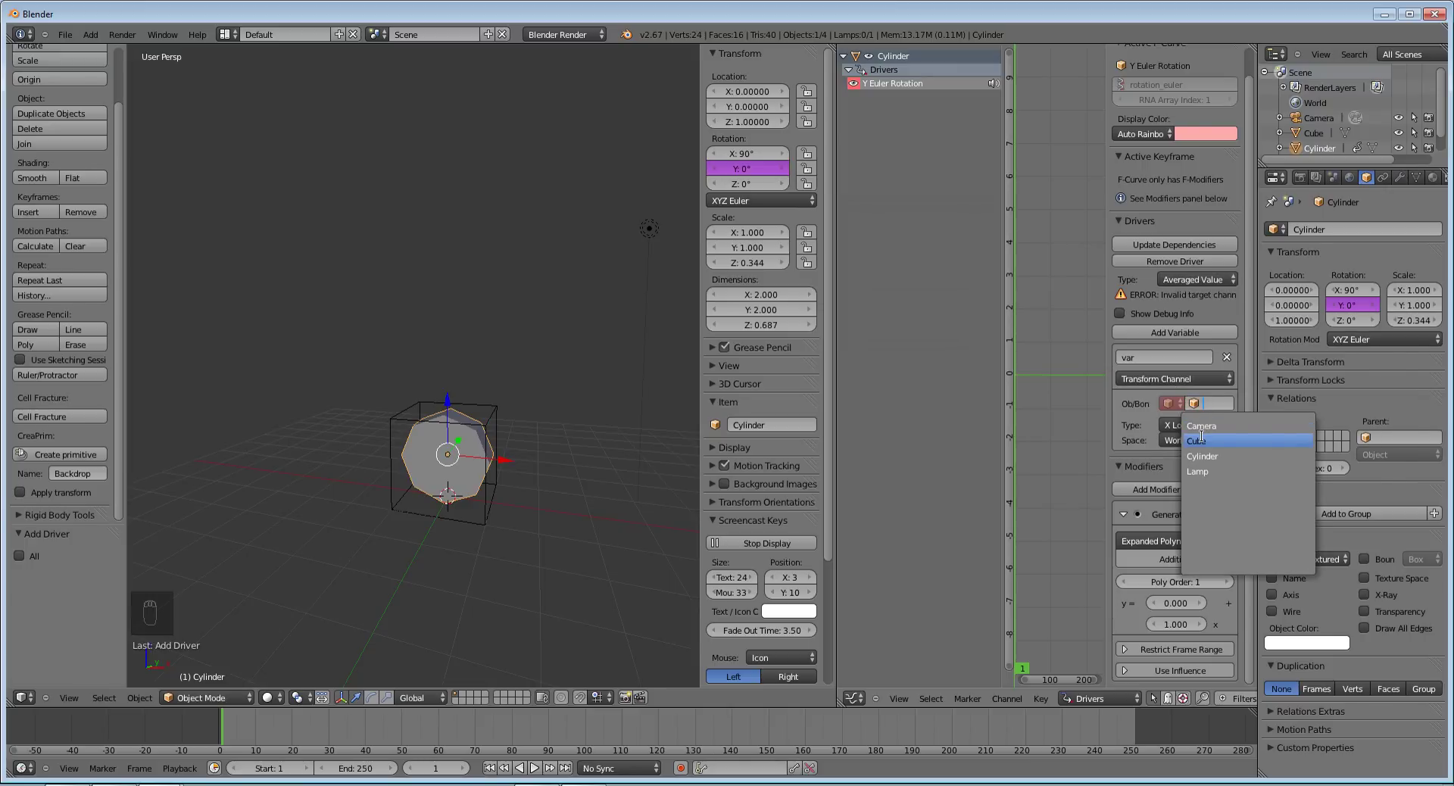
{"action": "left_click", "coordinate": [1203, 440]}
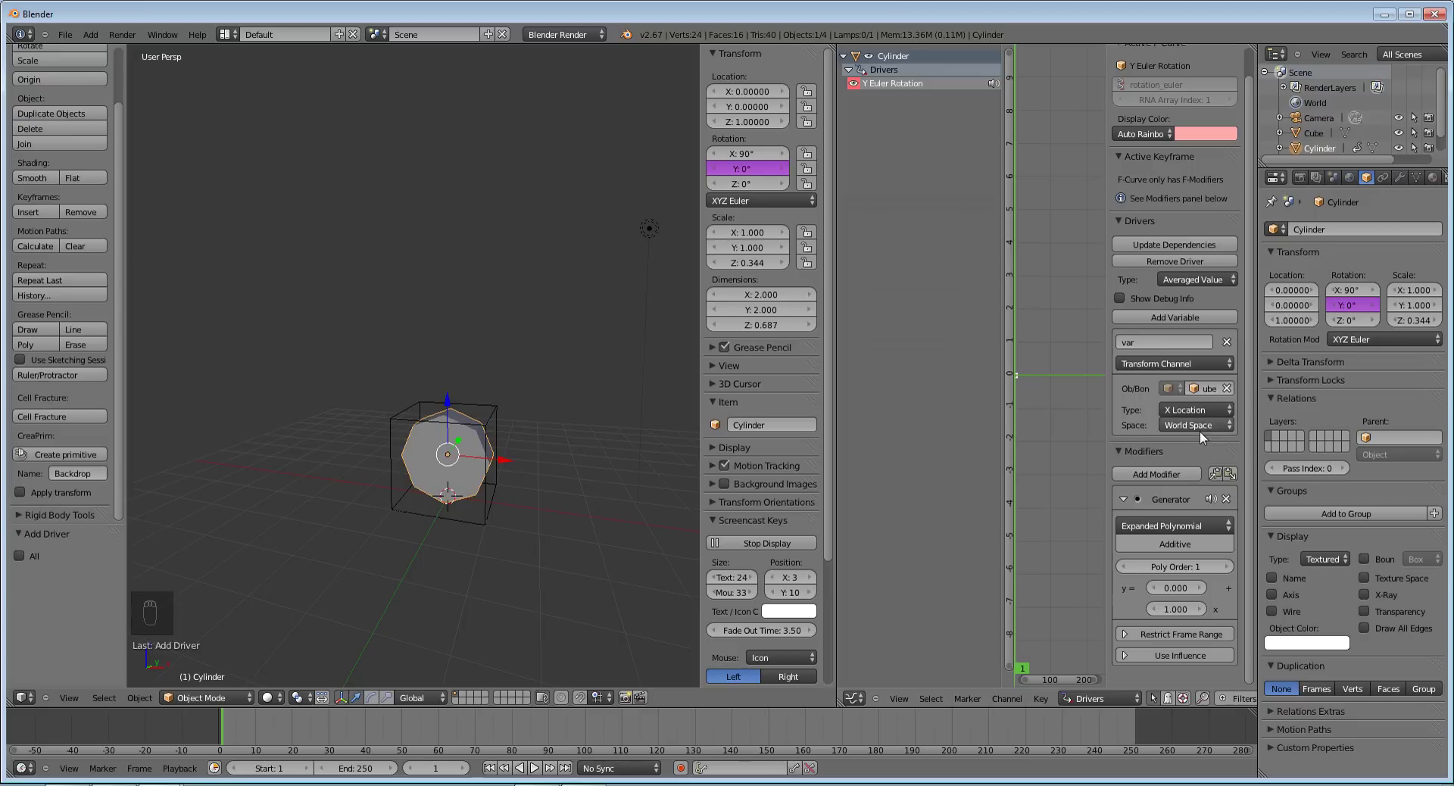
{"action": "left_click", "coordinate": [1192, 405]}
{"action": "left_click", "coordinate": [1226, 499]}
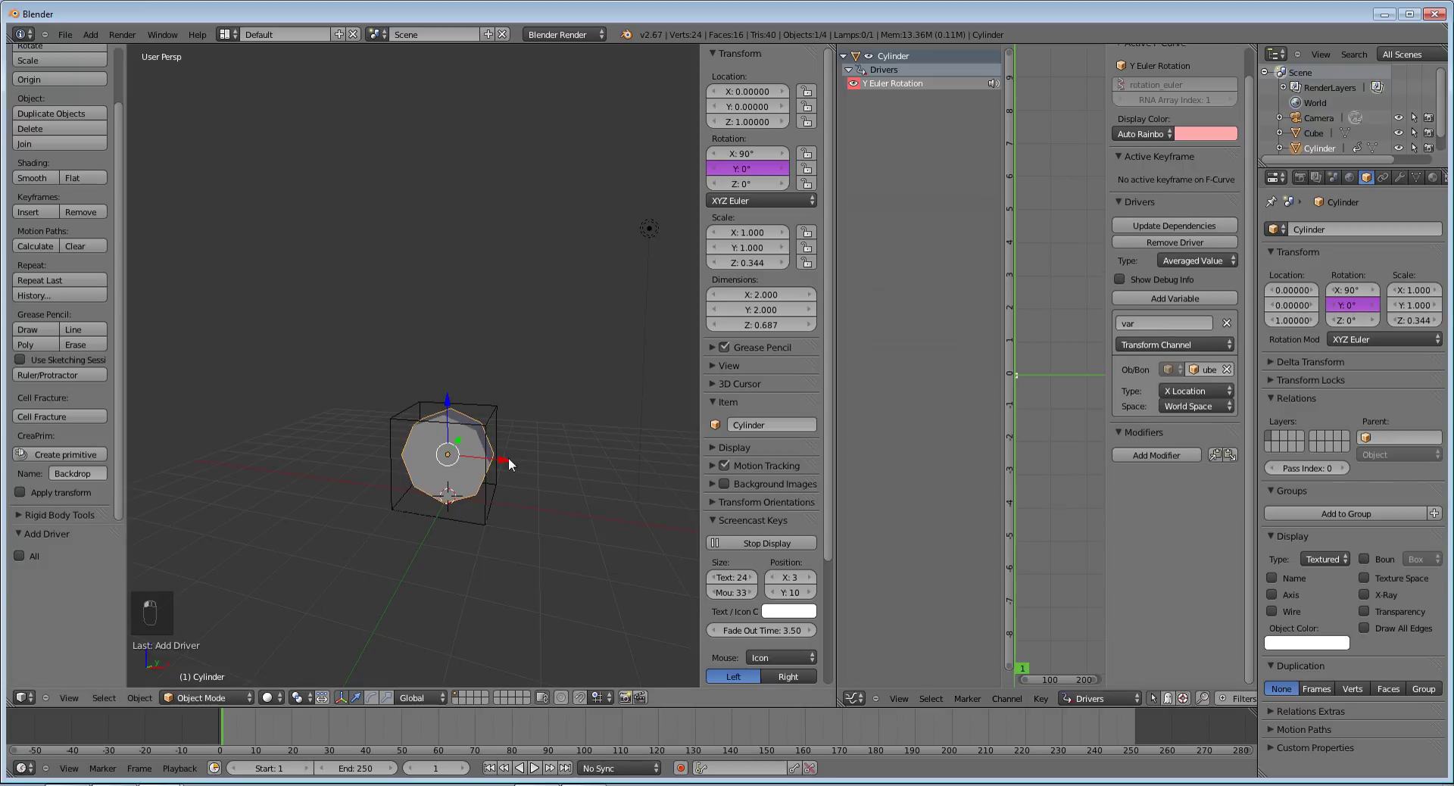
Move the Cube -0.139 along X, turning the wheel -7.965°, then reselect the cylinder.
{"action": "right_click", "coordinate": [491, 499]}
{"action": "key", "text": "g"}
{"action": "key", "text": "x"}
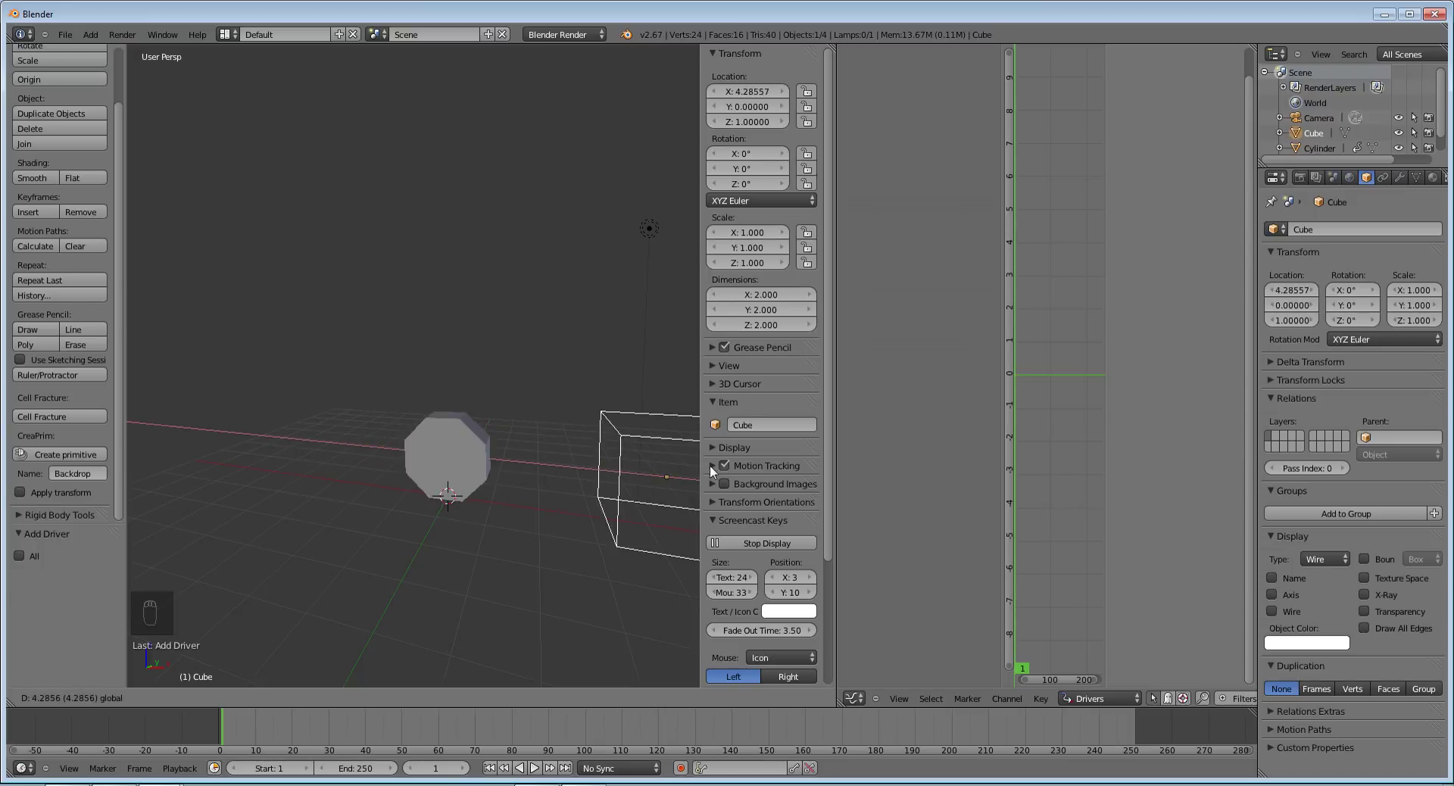
{"action": "left_click", "coordinate": [487, 452]}
{"action": "right_click", "coordinate": [444, 456]}
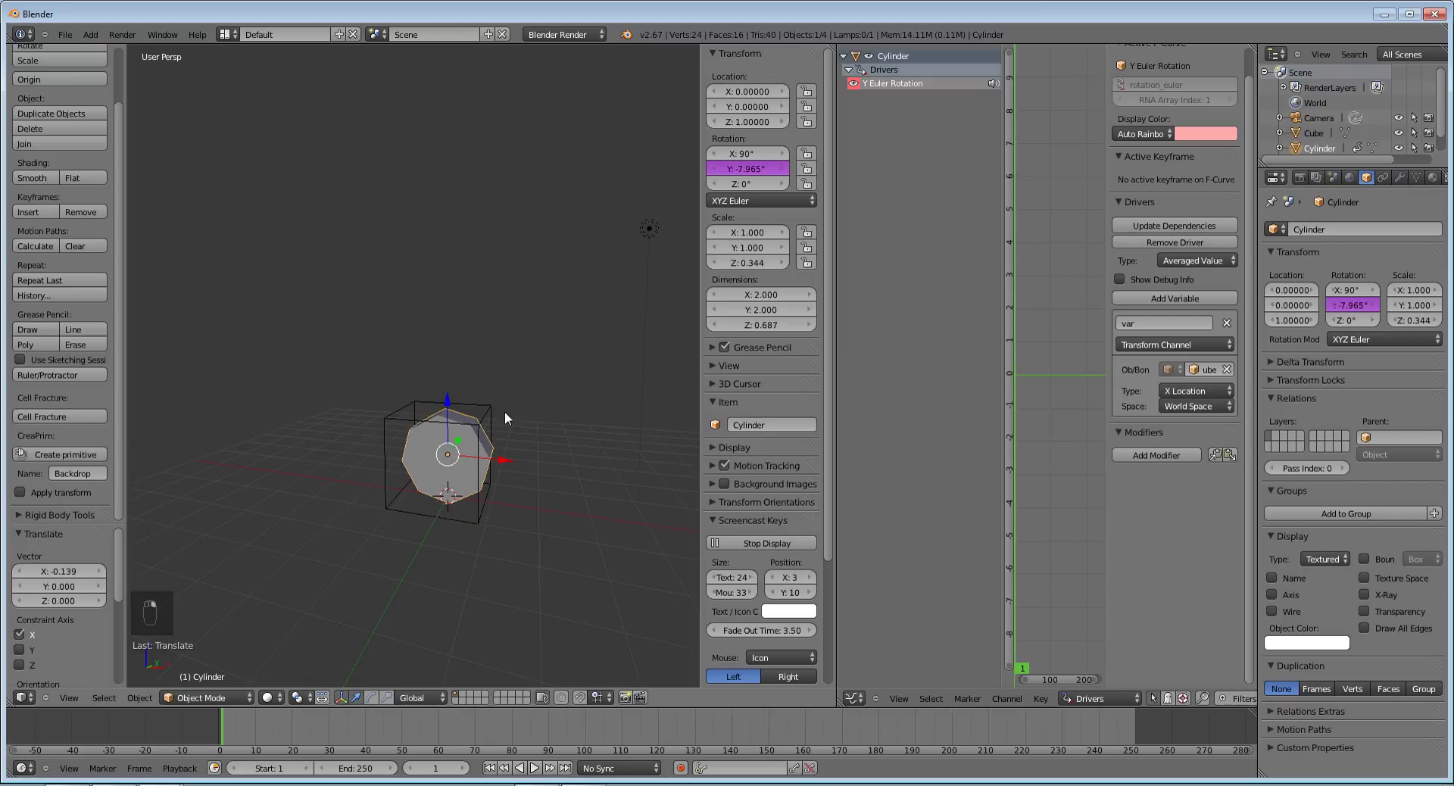
Switch the driver variable to the Cube's Z Scale and test by scaling the Cube on Z.
{"action": "left_click", "coordinate": [1194, 388]}
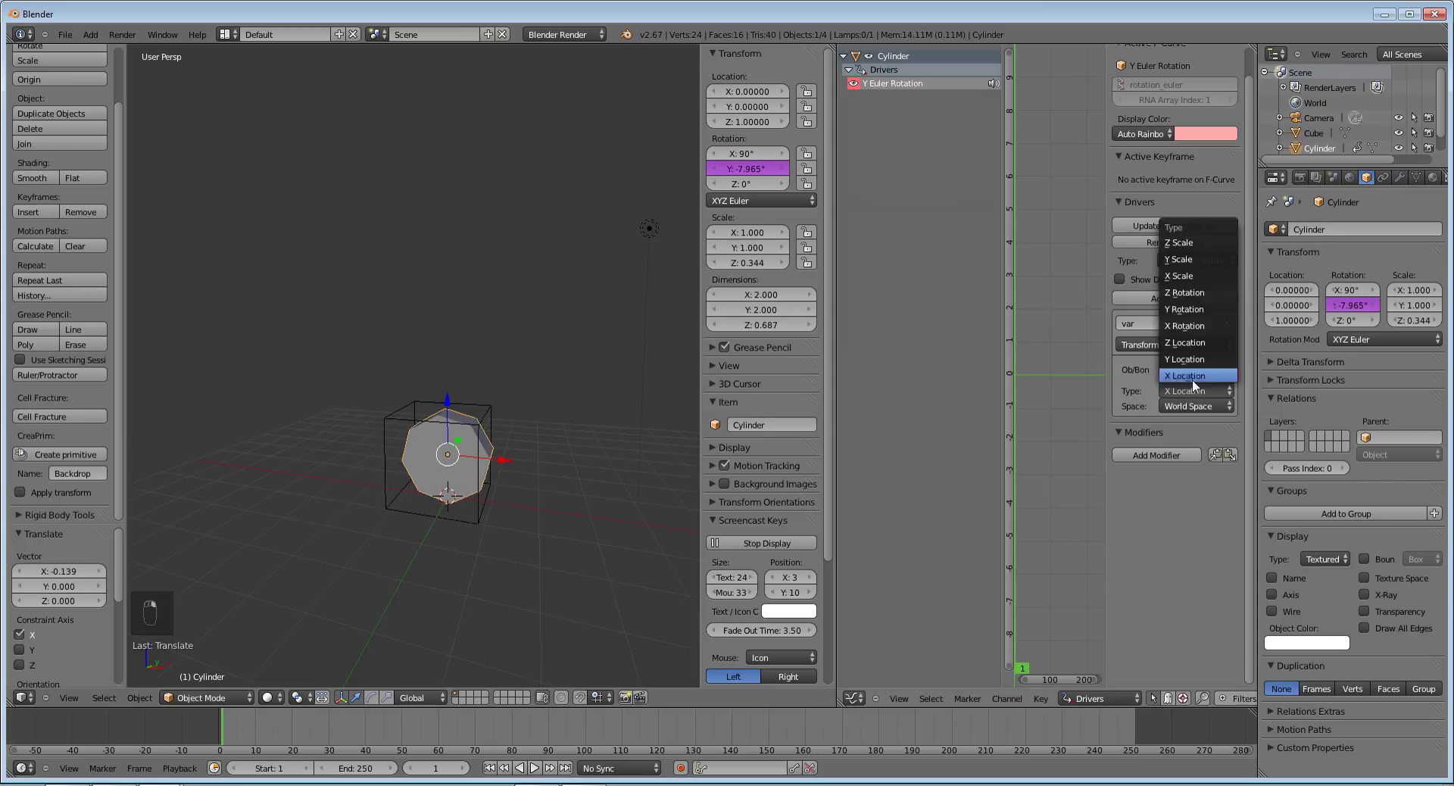
{"action": "left_click", "coordinate": [1197, 243]}
{"action": "right_click", "coordinate": [491, 492]}
{"action": "key", "text": "s"}
{"action": "key", "text": "z"}
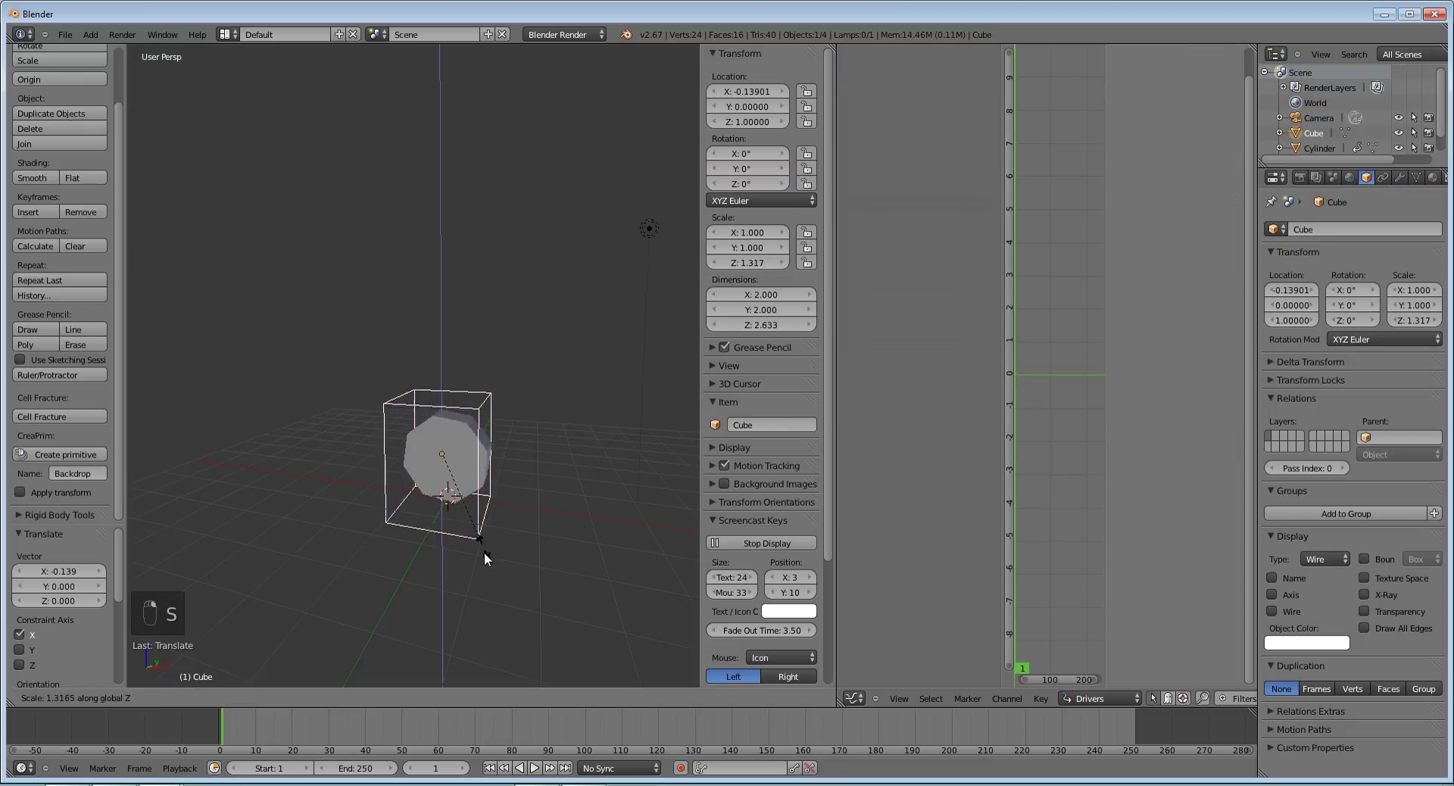
{"action": "right_click", "coordinate": [501, 624]}
Try Y Rotation as the driver channel, then set it back to X Location.
{"action": "right_click", "coordinate": [453, 477]}
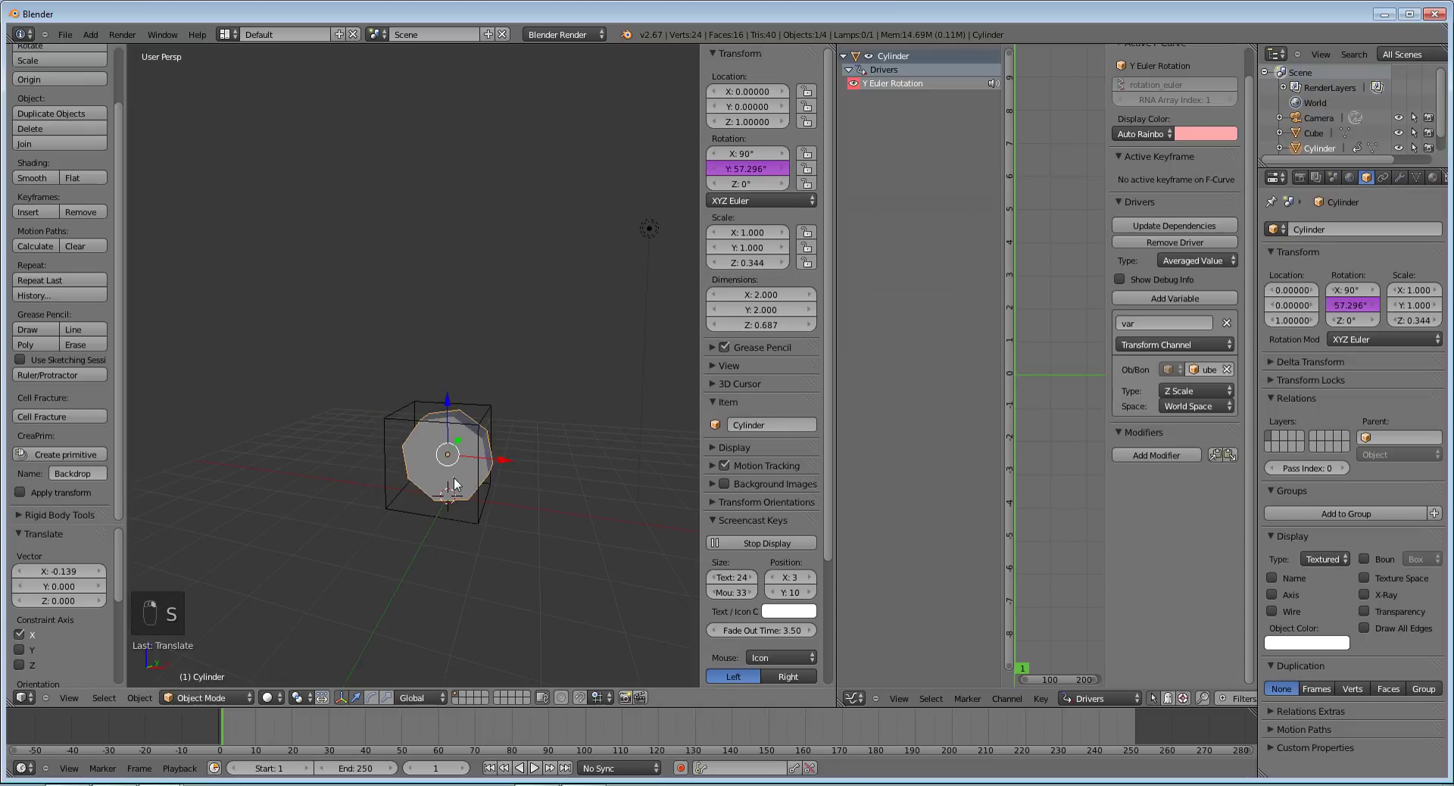
{"action": "left_click", "coordinate": [1184, 391]}
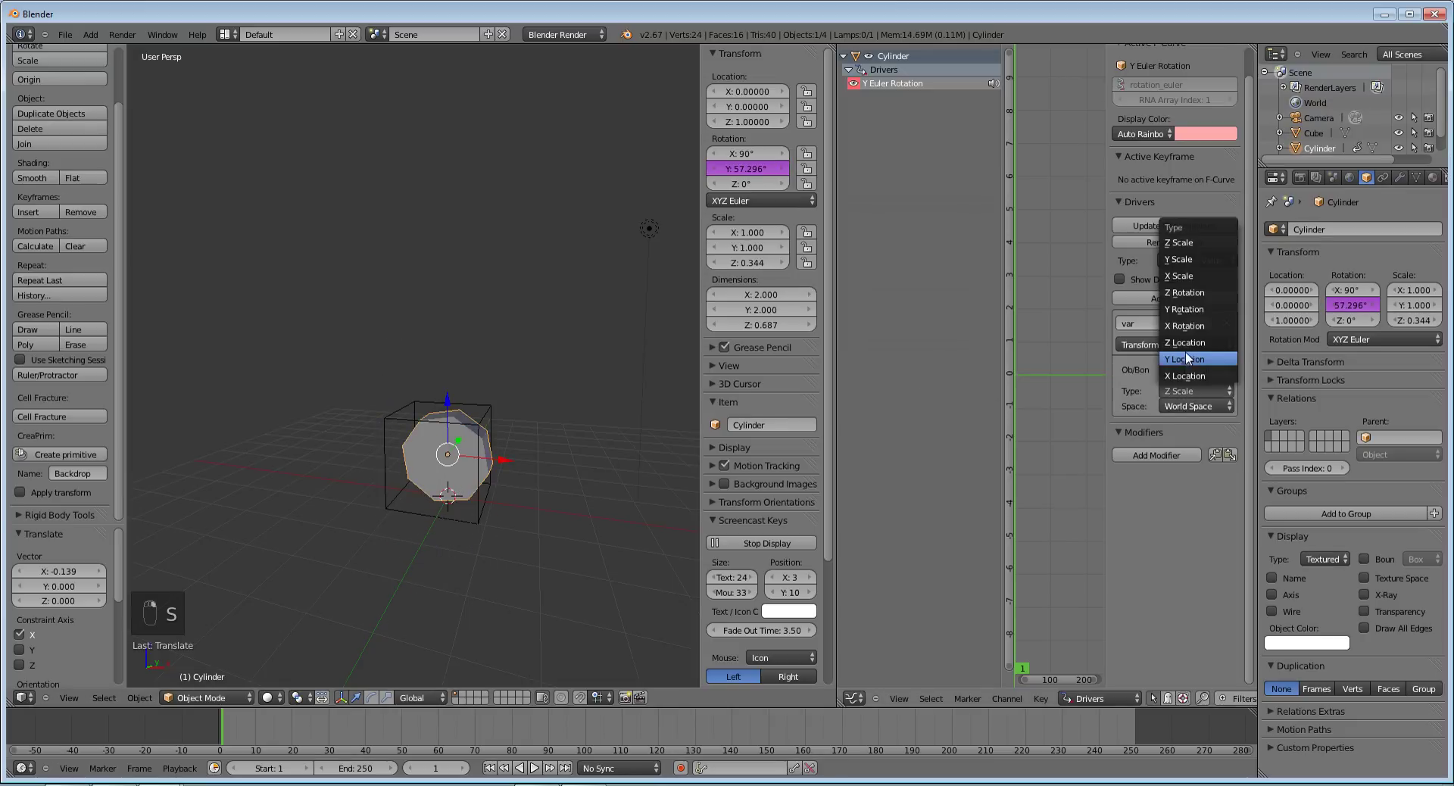
{"action": "left_click", "coordinate": [1195, 310]}
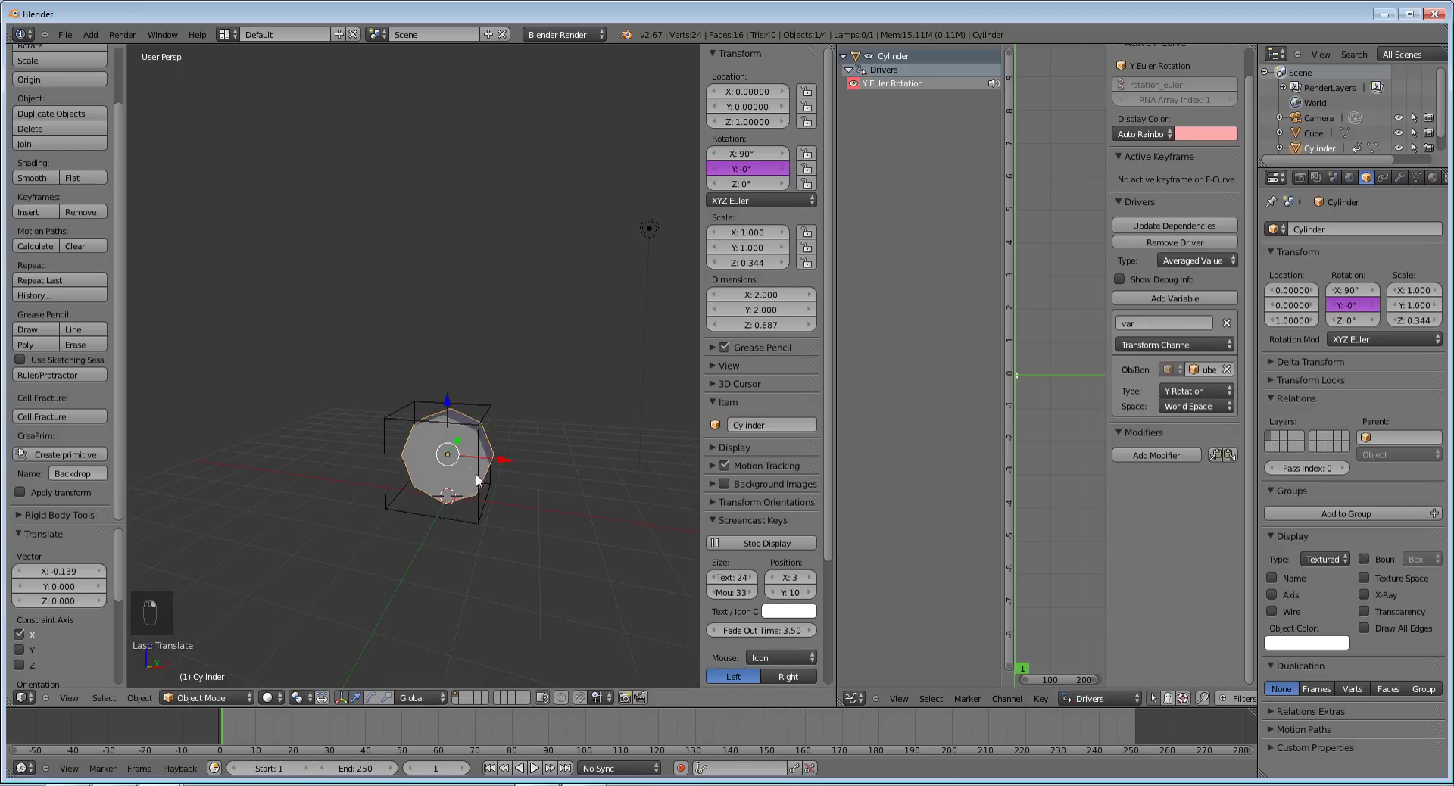
{"action": "left_click", "coordinate": [1194, 391]}
{"action": "left_click", "coordinate": [1189, 357]}
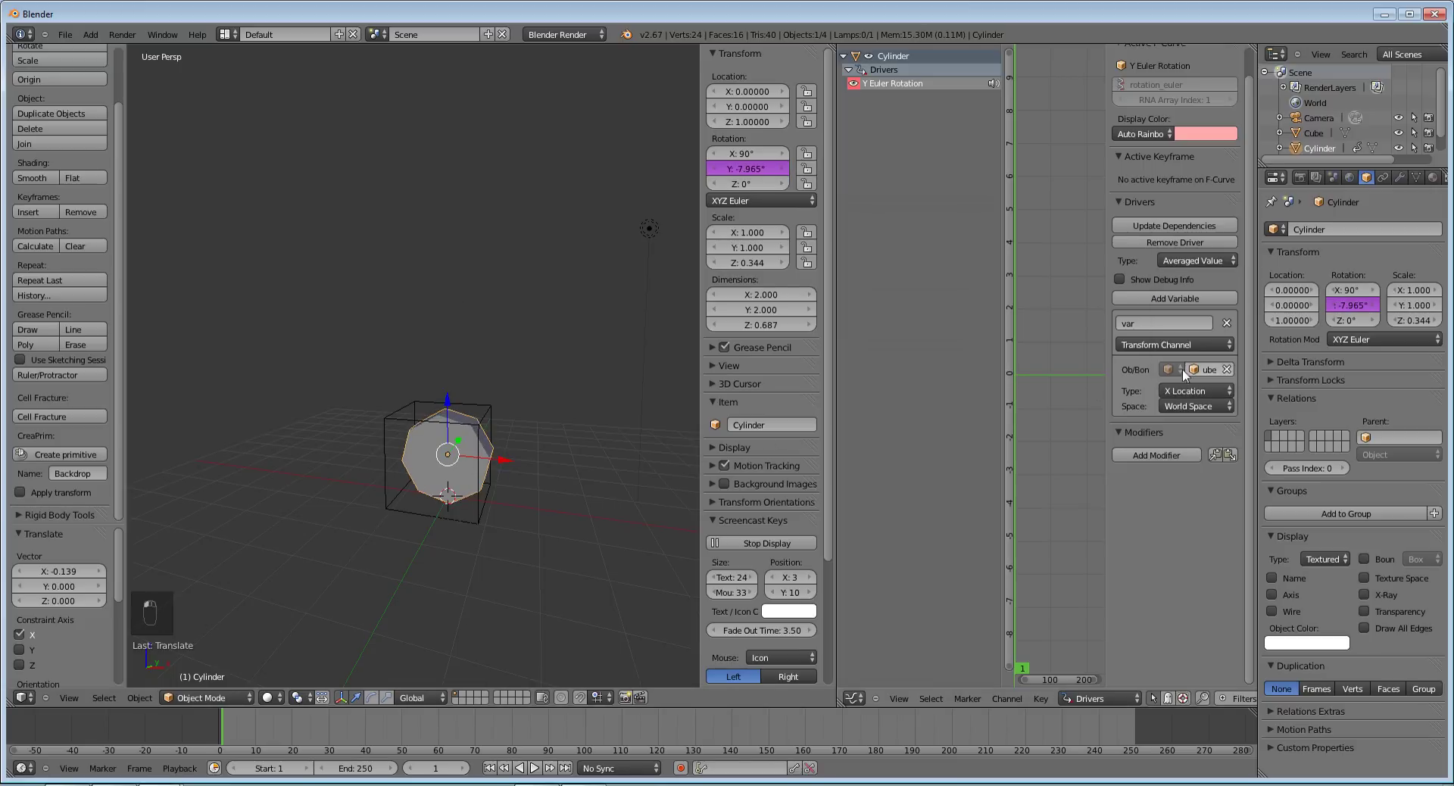
{"action": "right_click", "coordinate": [474, 516]}
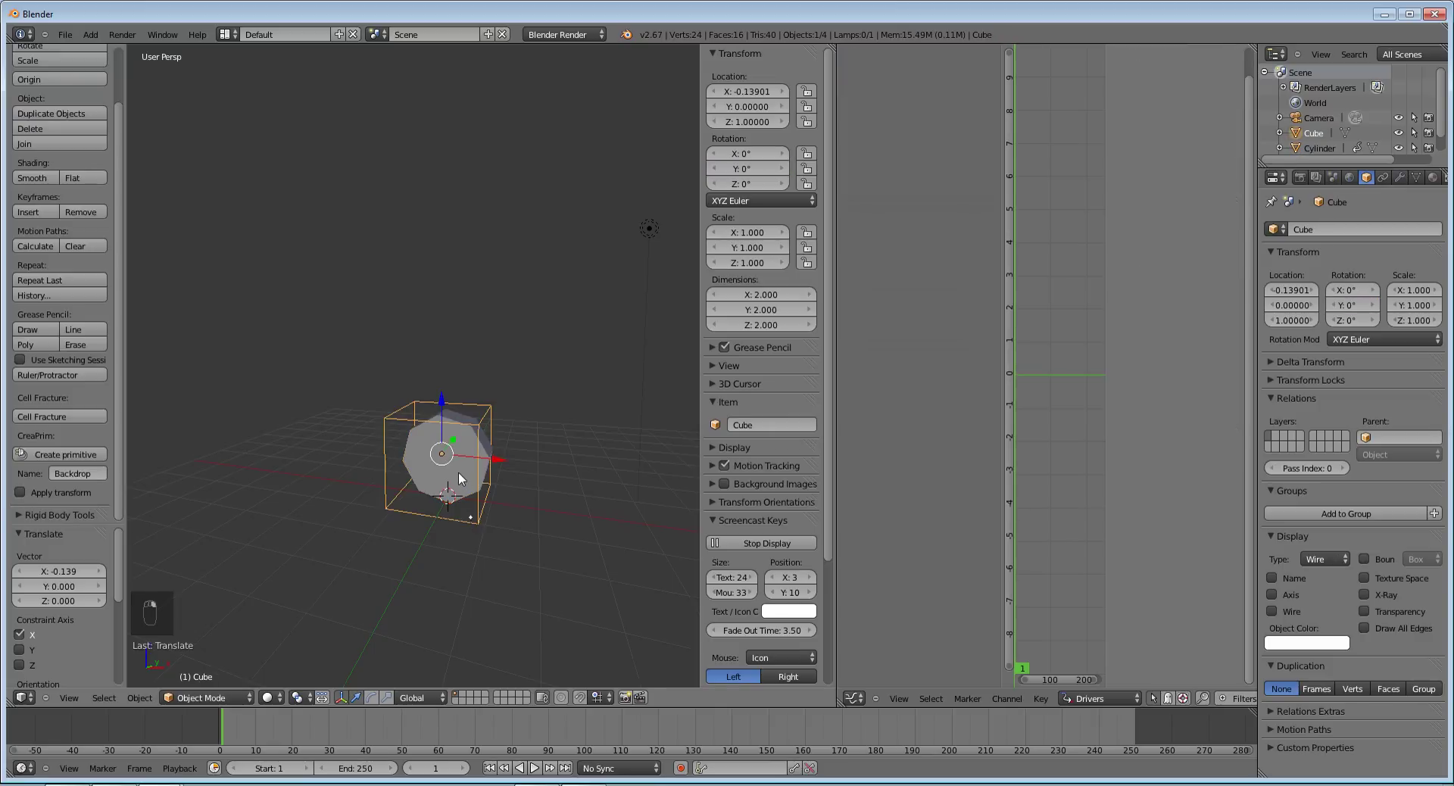
Clear the Cube's location to the origin and lift it back to Z 1.
{"action": "key", "text": "alt+g"}
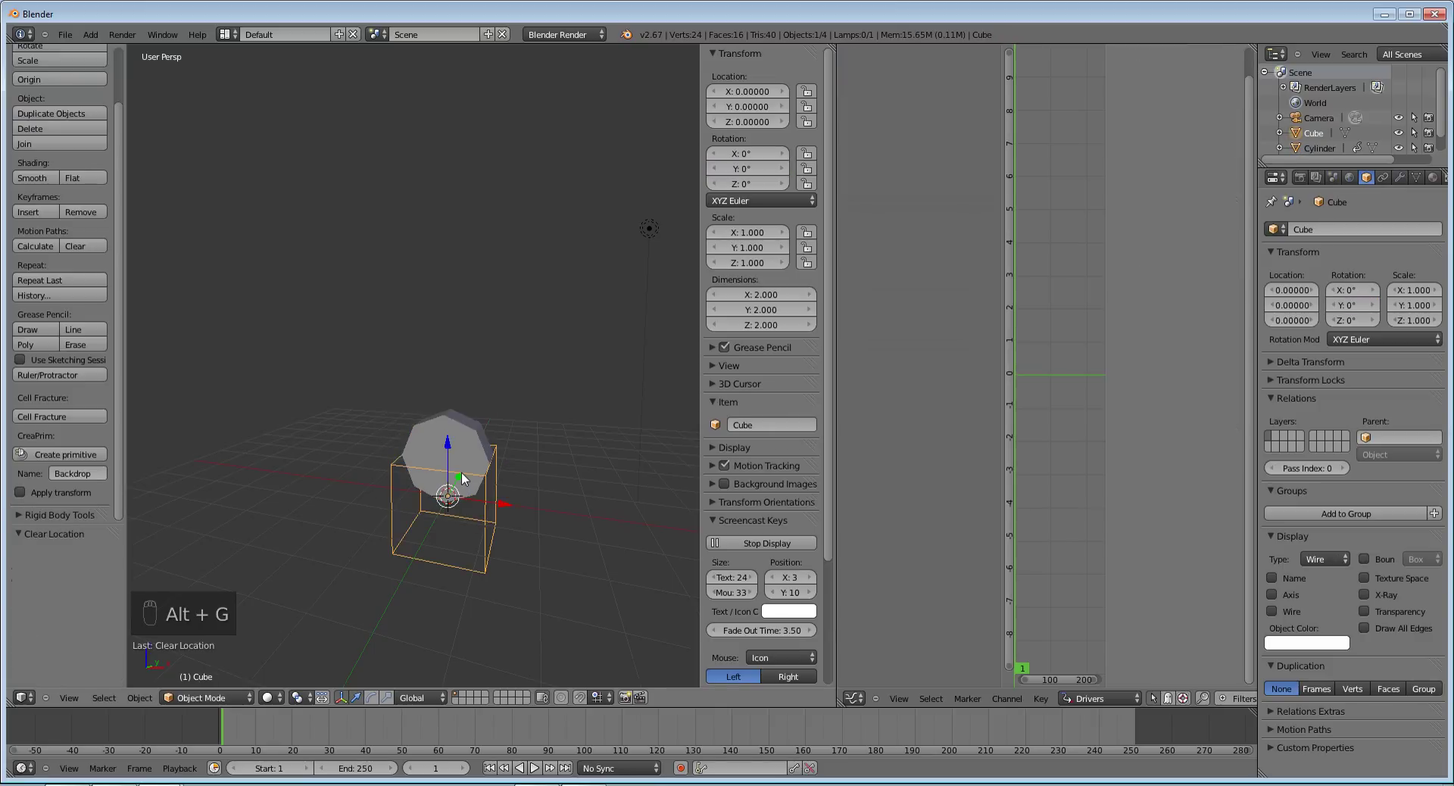
{"action": "type", "text": "gz1"}
{"action": "key", "text": "Return"}
{"action": "middle_click_drag", "start_coordinate": [503, 442], "coordinate": [513, 494]}
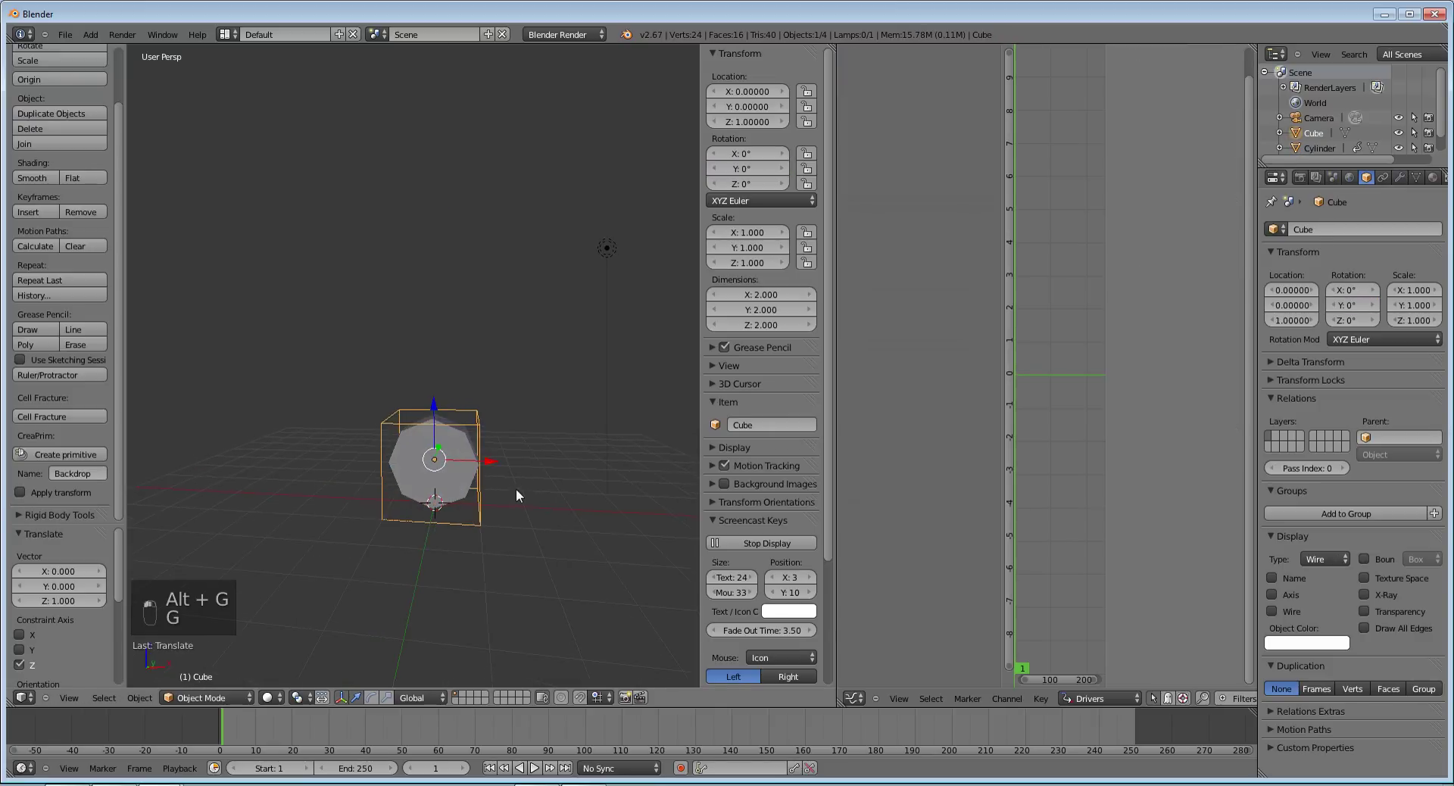
Parent the cylinder to the Cube with Object (Keep Transform) and slide the Cube along X.
{"action": "right_click", "coordinate": [420, 467]}
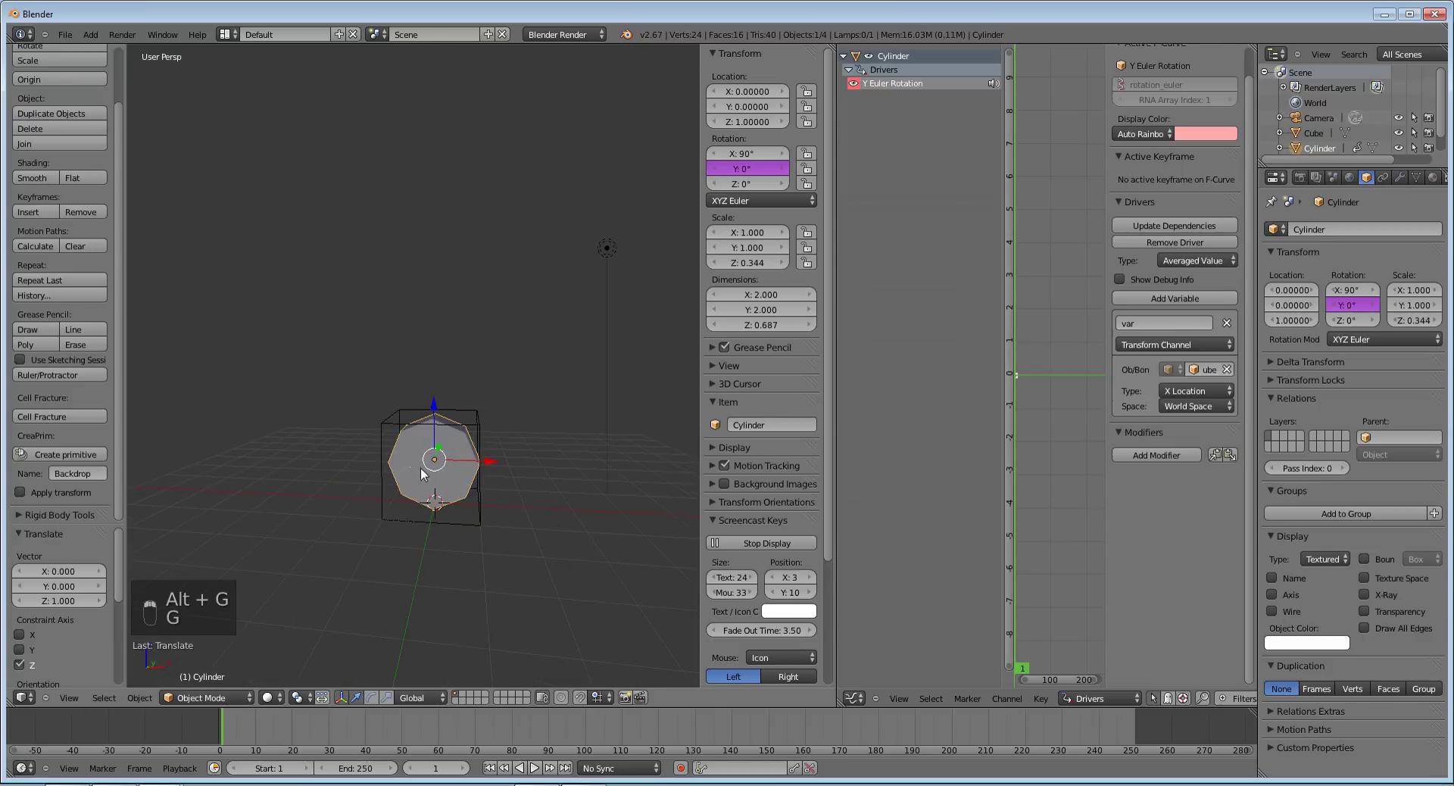
{"action": "right_click", "coordinate": [475, 412]}
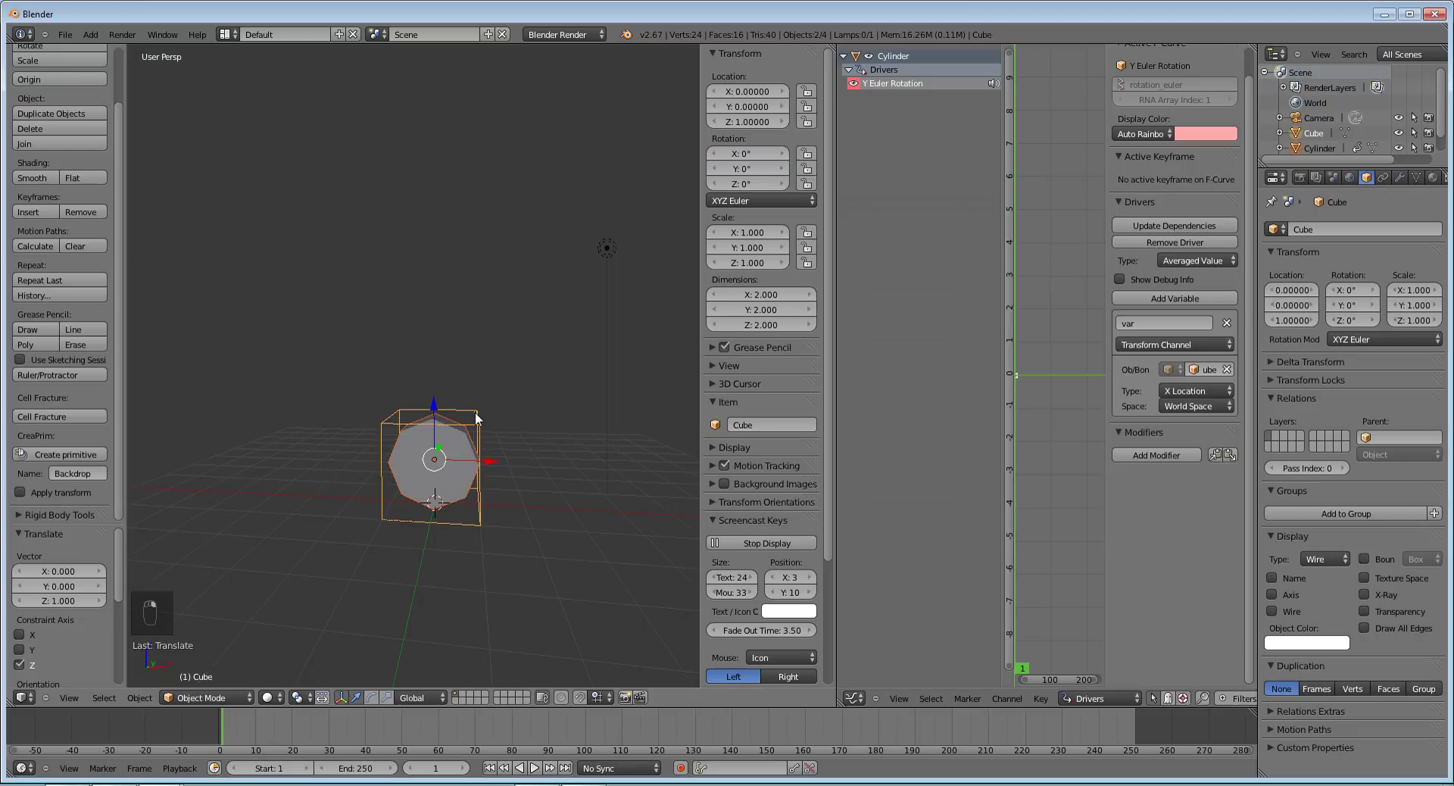
{"action": "key", "text": "ctrl+p"}
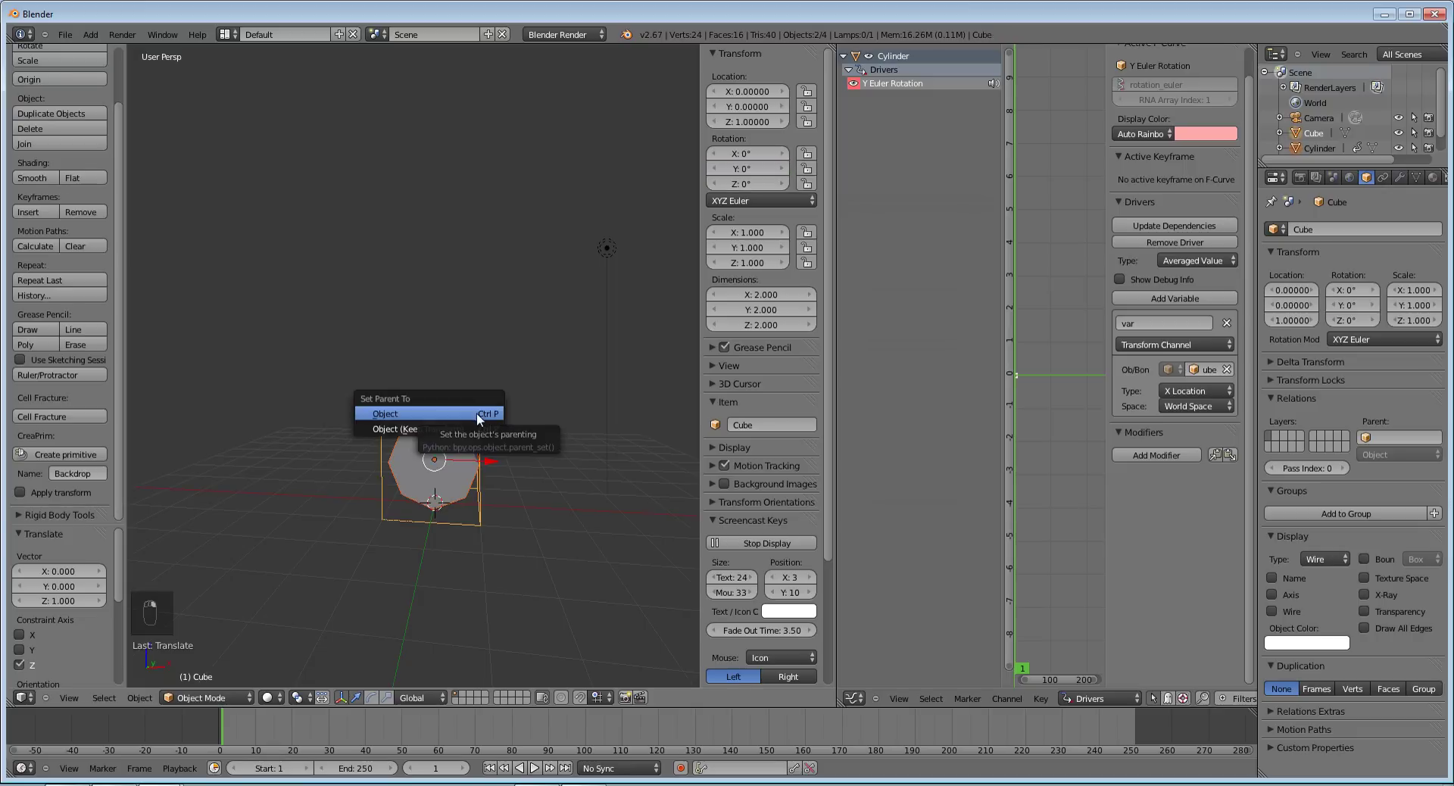
{"action": "left_click", "coordinate": [476, 417]}
{"action": "key", "text": "ctrl+z"}
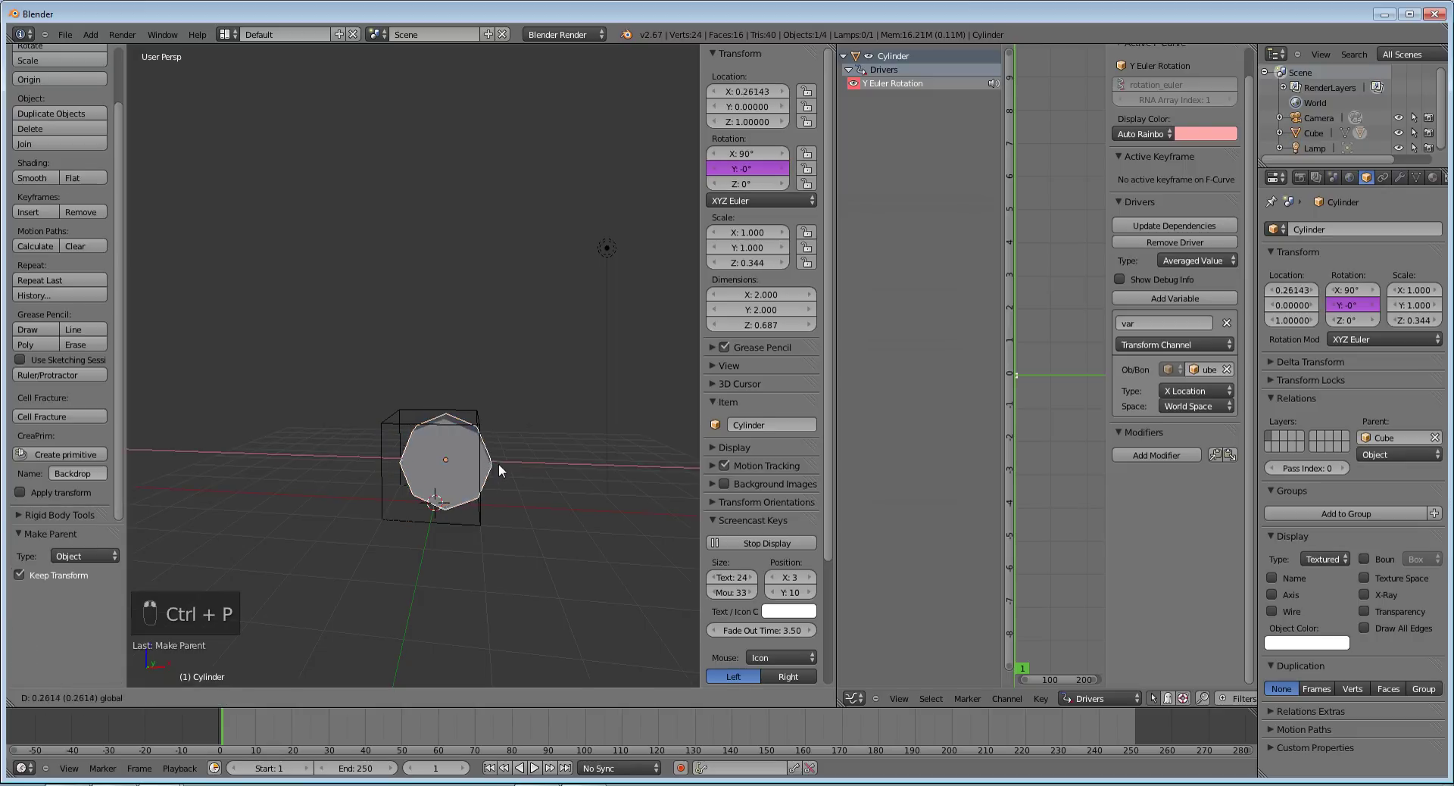
{"action": "left_click_drag", "start_coordinate": [493, 461], "coordinate": [530, 510]}
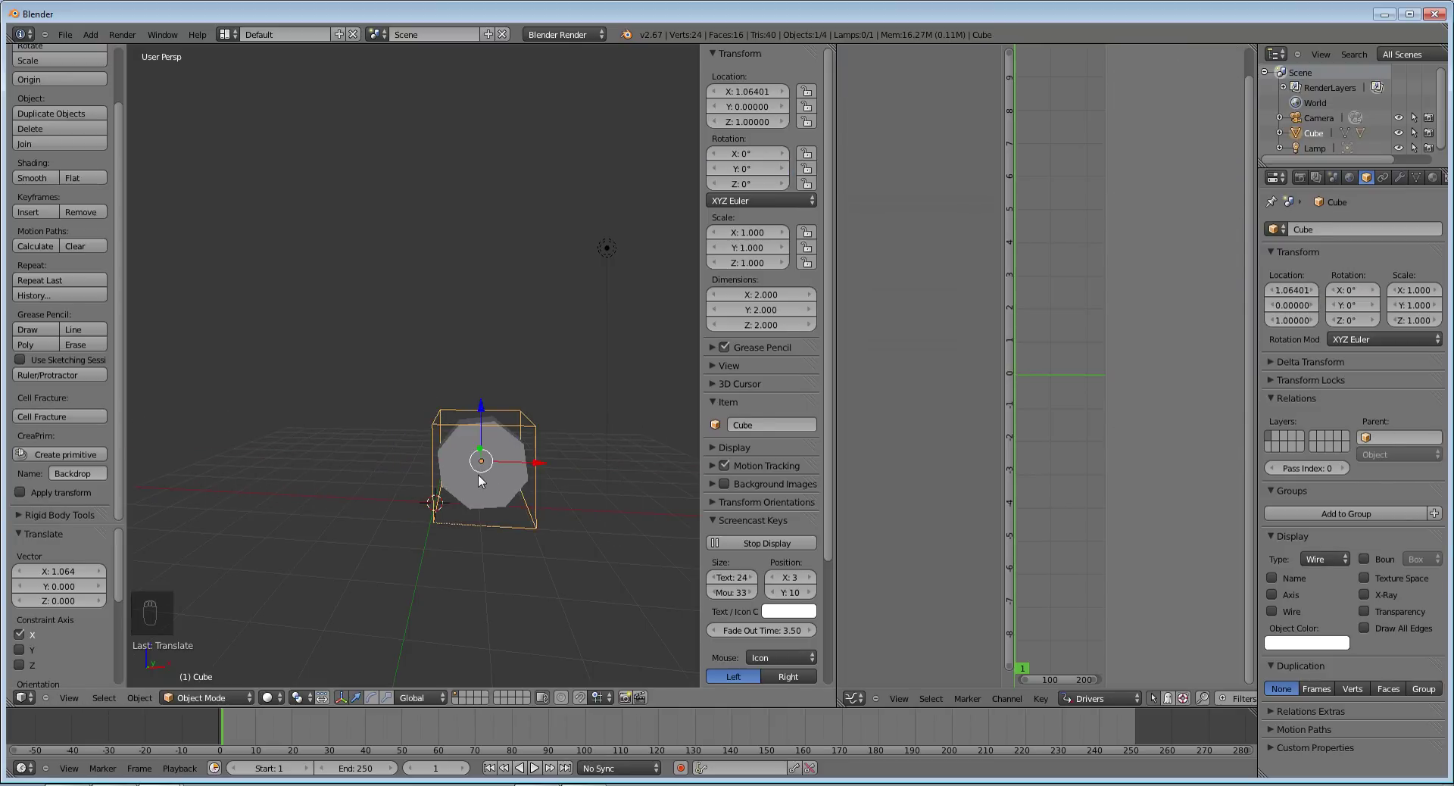
In top view, duplicate the wheel to a position above the original, deleting the extra copy.
{"action": "right_click", "coordinate": [479, 474]}
{"action": "key", "text": "KP_7"}
{"action": "middle_click_drag", "start_coordinate": [495, 261], "coordinate": [544, 485], "text": "shift"}
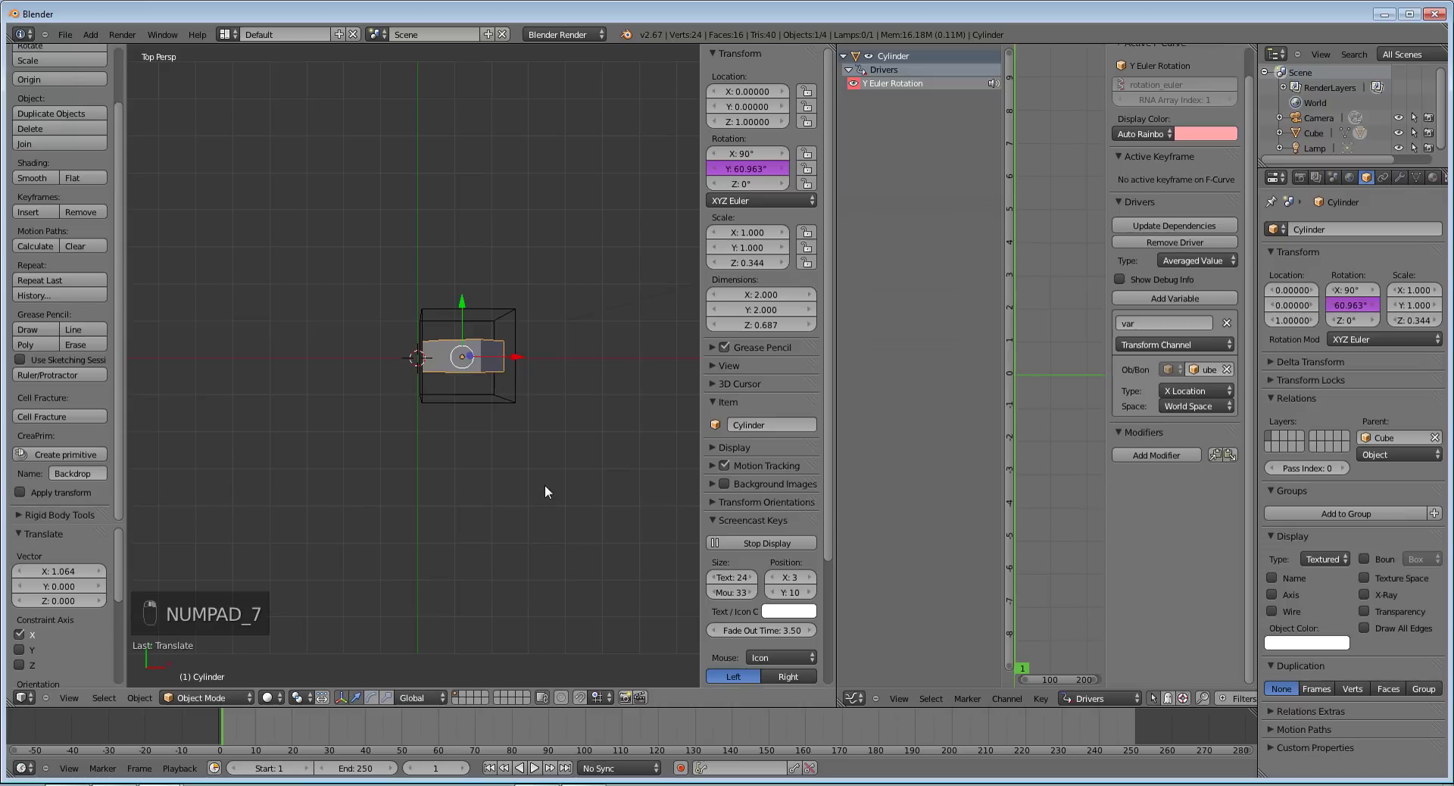
{"action": "key", "text": "shift+d"}
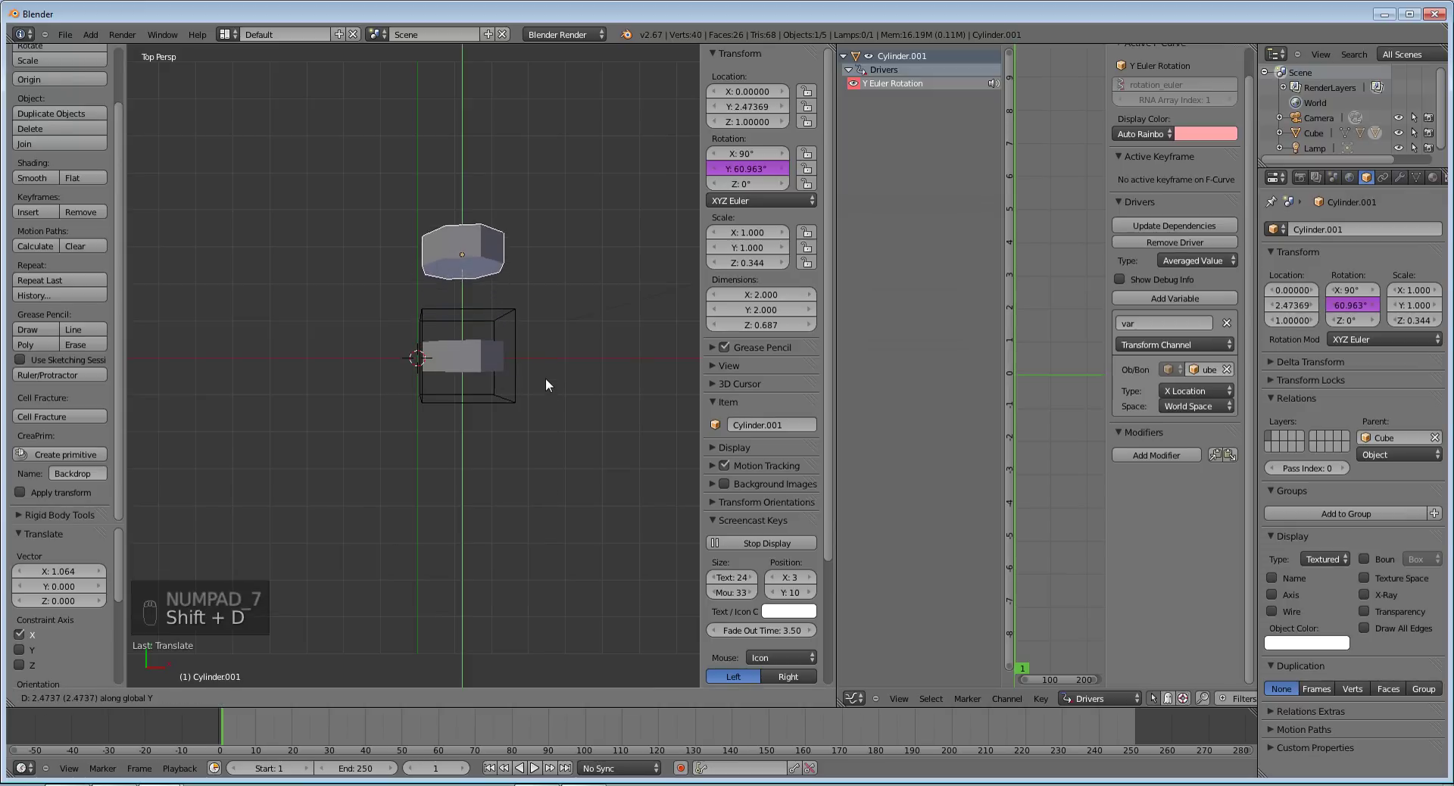
{"action": "left_click", "coordinate": [546, 372]}
{"action": "key", "text": "shift+d"}
{"action": "left_click", "coordinate": [548, 361]}
{"action": "key", "text": "Delete"}
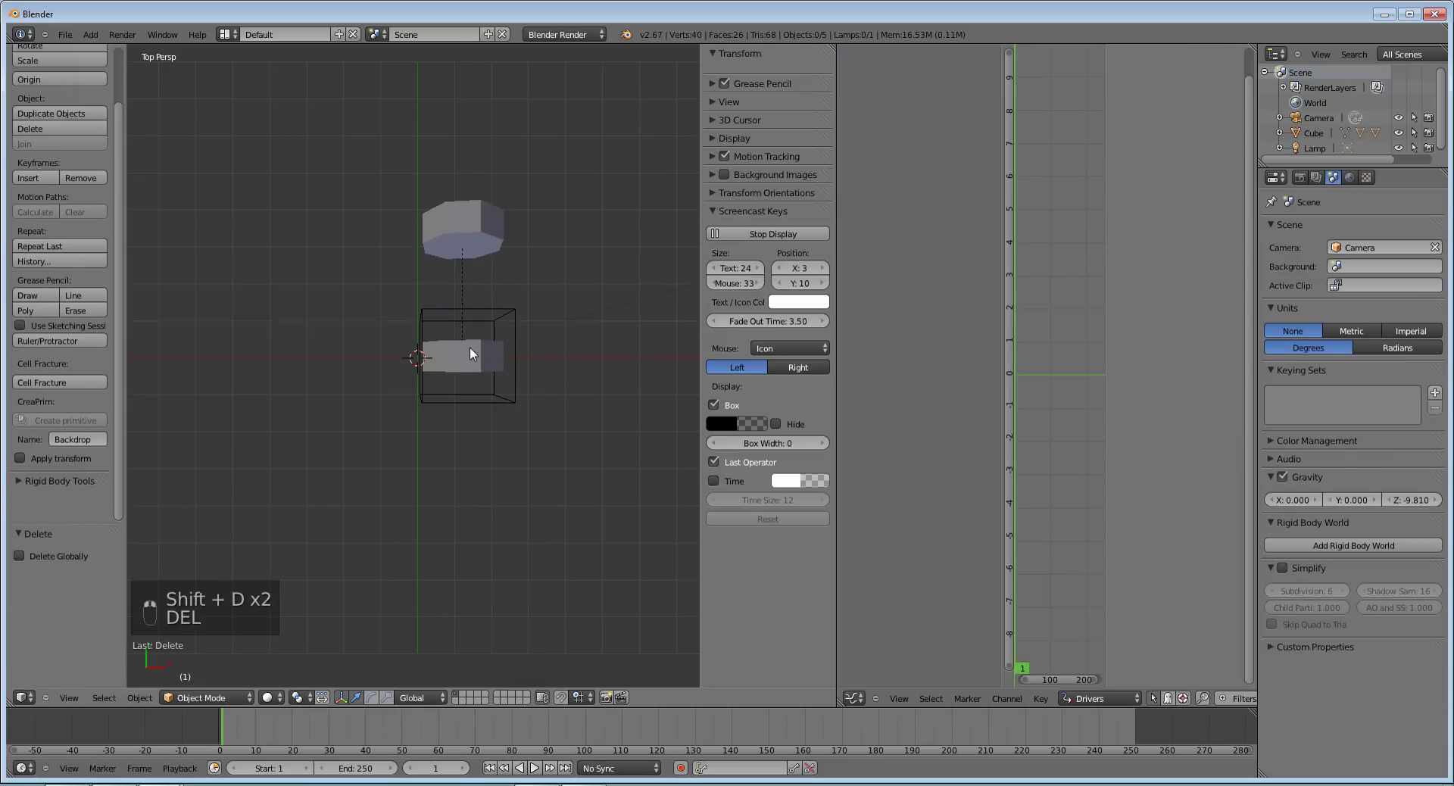
Duplicate both wheels to the left along X, then move the Cube to X 4.161.
{"action": "right_click", "coordinate": [470, 347]}
{"action": "right_click", "coordinate": [463, 239], "text": "shift"}
{"action": "key", "text": "shift+d"}
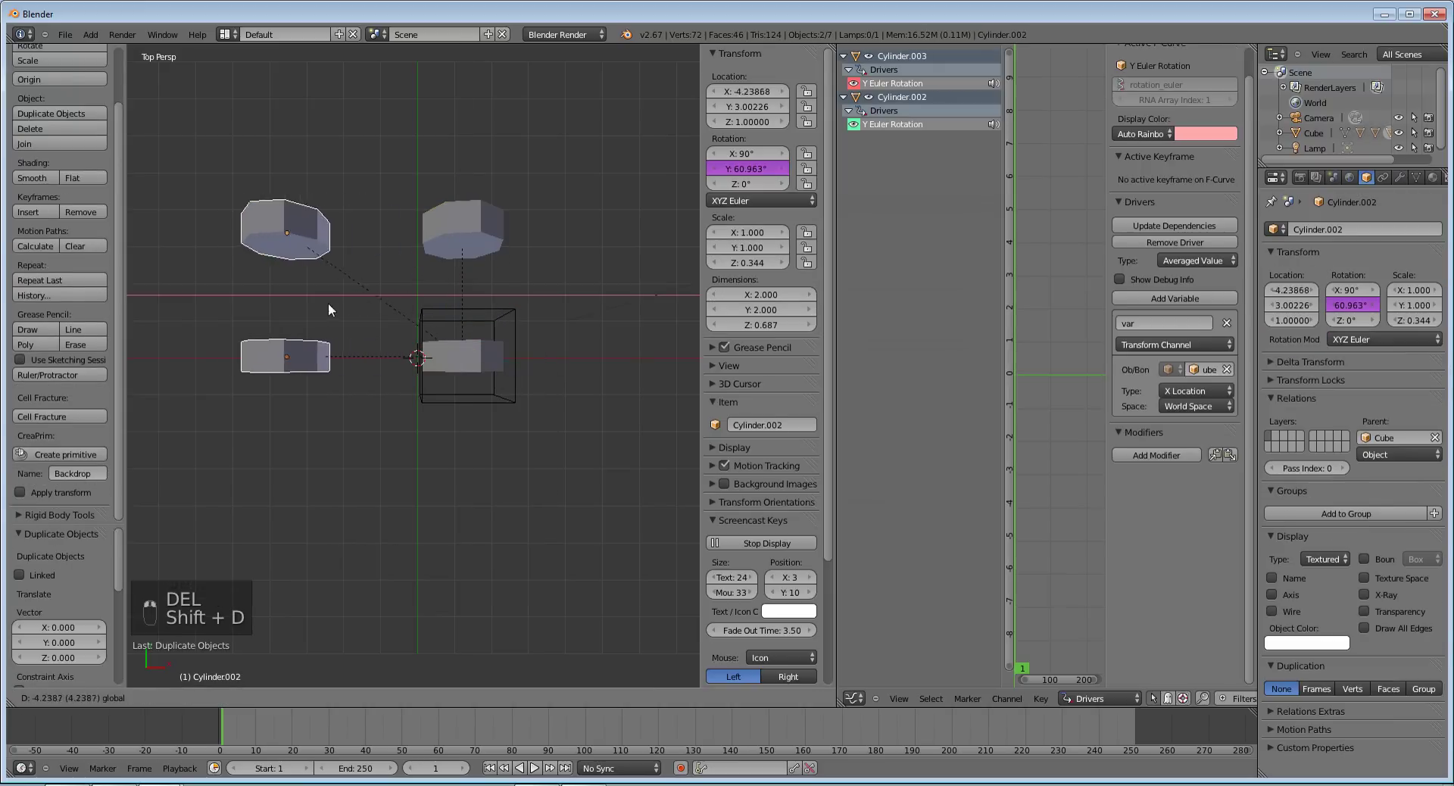
{"action": "left_click", "coordinate": [302, 307]}
{"action": "middle_click_drag", "start_coordinate": [302, 308], "coordinate": [511, 457]}
{"action": "right_click", "coordinate": [488, 457]}
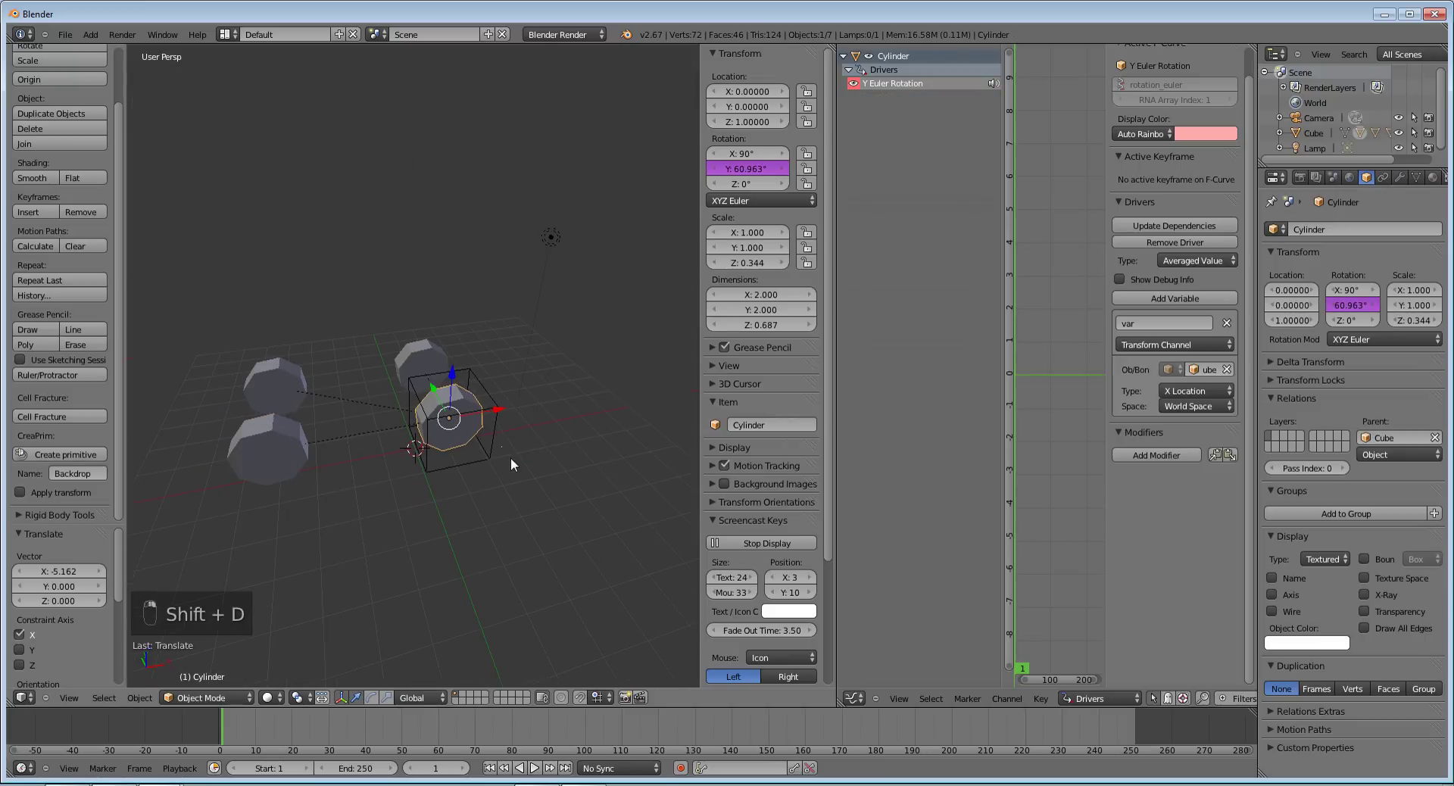
{"action": "left_click_drag", "start_coordinate": [496, 413], "coordinate": [569, 416]}
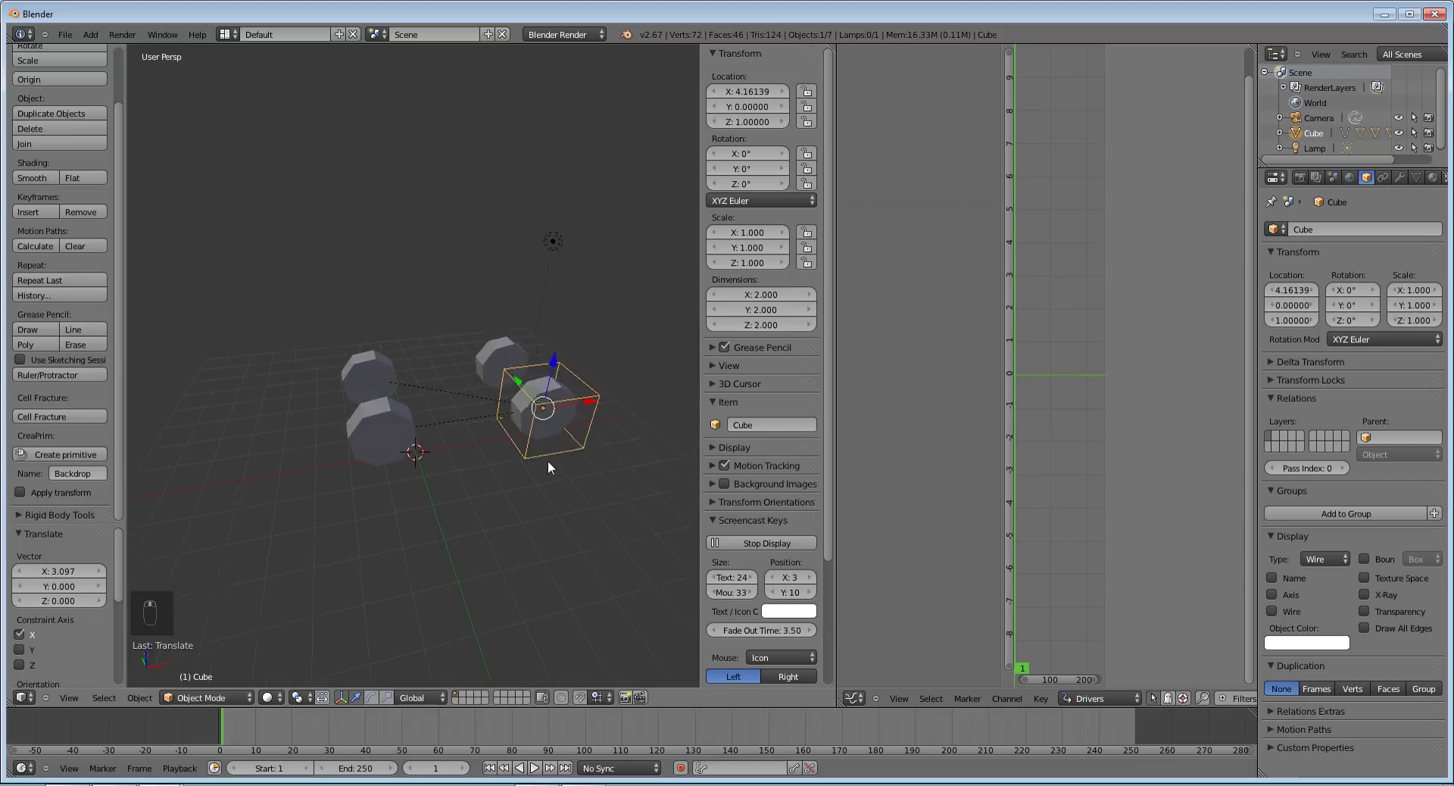
Drag the cube left and right along X to watch all four wheels roll, then hide the sidebar.
{"action": "middle_click_drag", "start_coordinate": [548, 460], "coordinate": [638, 441]}
{"action": "left_click_drag", "start_coordinate": [583, 437], "coordinate": [428, 437]}
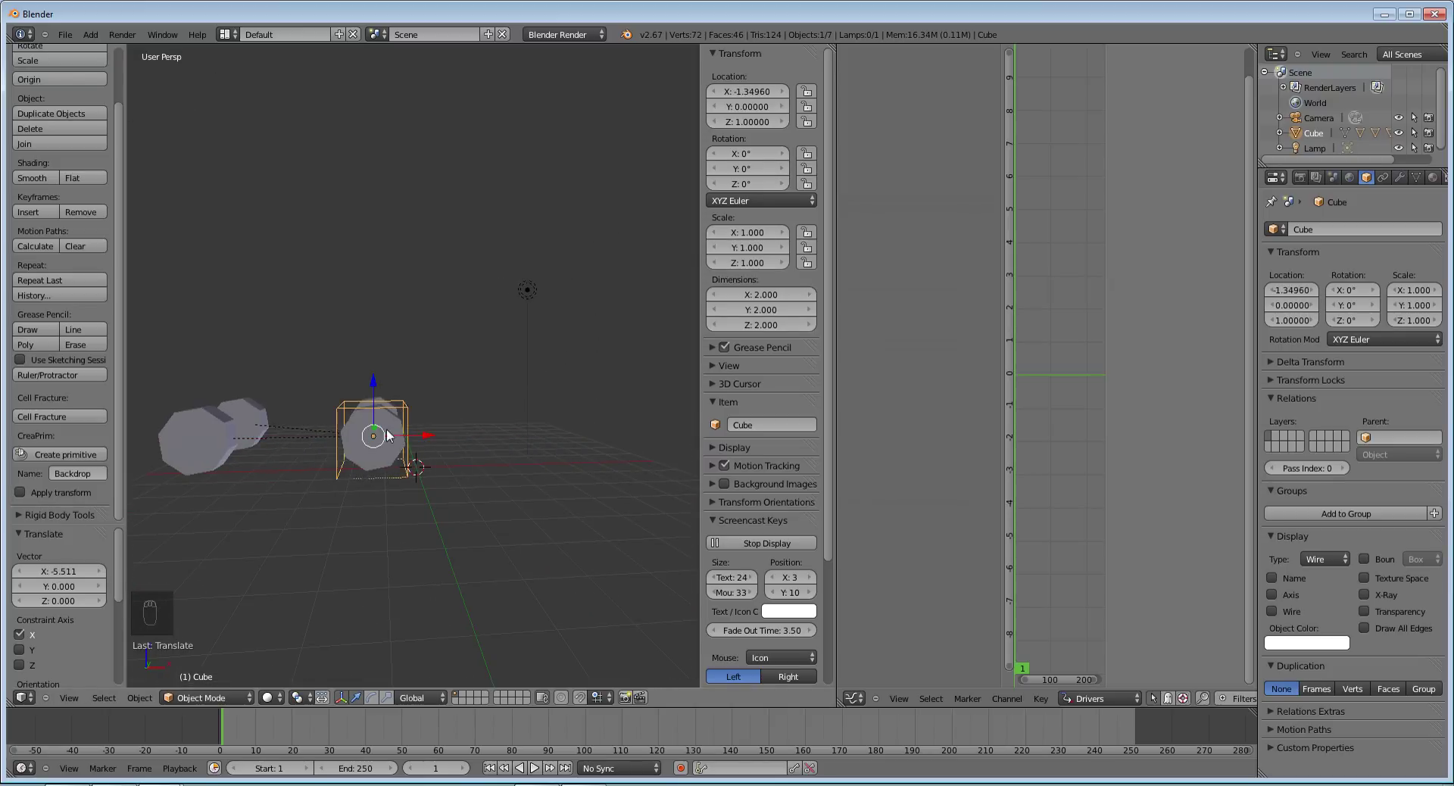
{"action": "middle_click_drag", "start_coordinate": [428, 436], "coordinate": [284, 429]}
{"action": "middle_click_drag", "start_coordinate": [438, 445], "coordinate": [431, 480]}
{"action": "left_click_drag", "start_coordinate": [426, 416], "coordinate": [545, 429]}
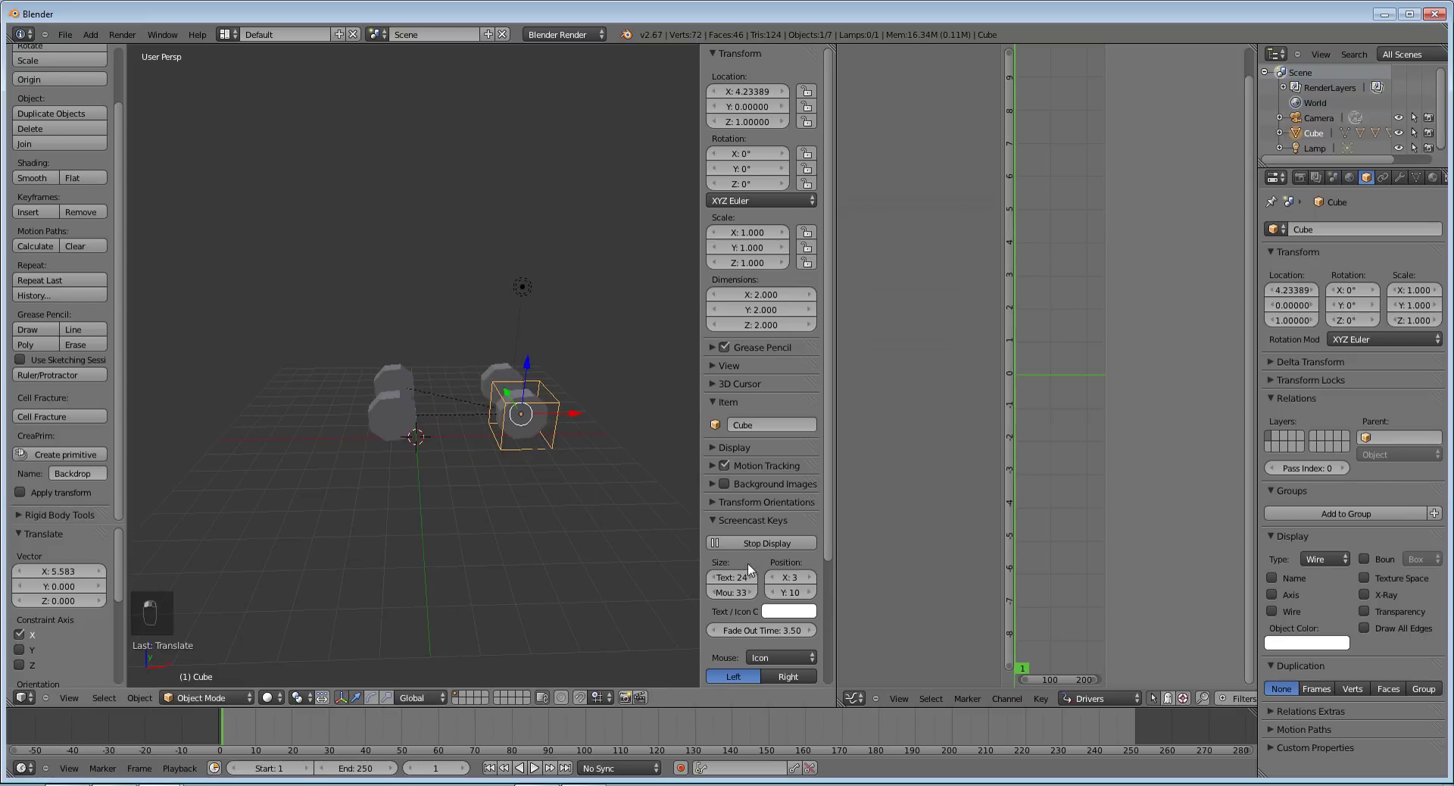
{"action": "key", "text": "n"}
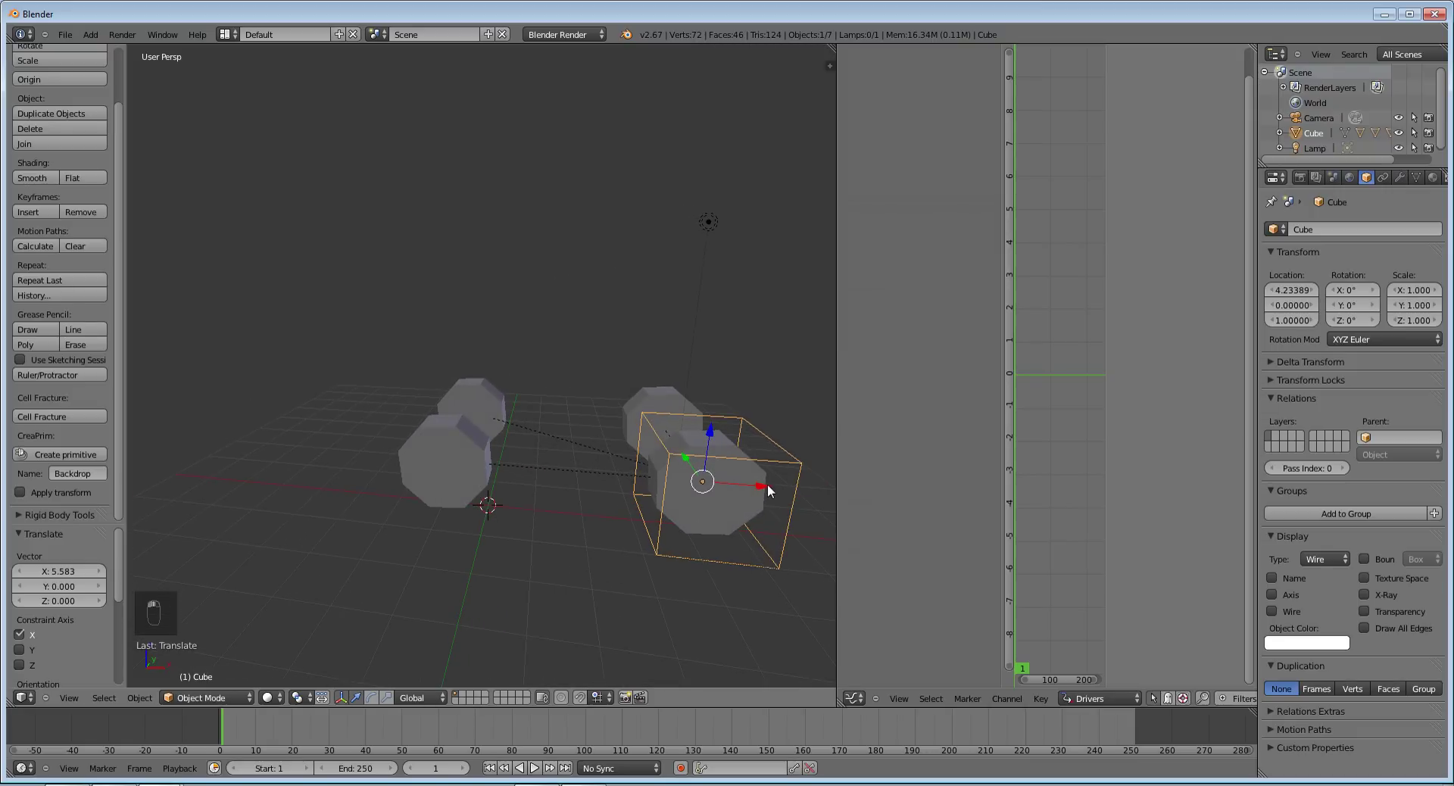
Move the cube along X to 2.518 and show its Object Data properties.
{"action": "key", "text": "g"}
{"action": "key", "text": "x"}
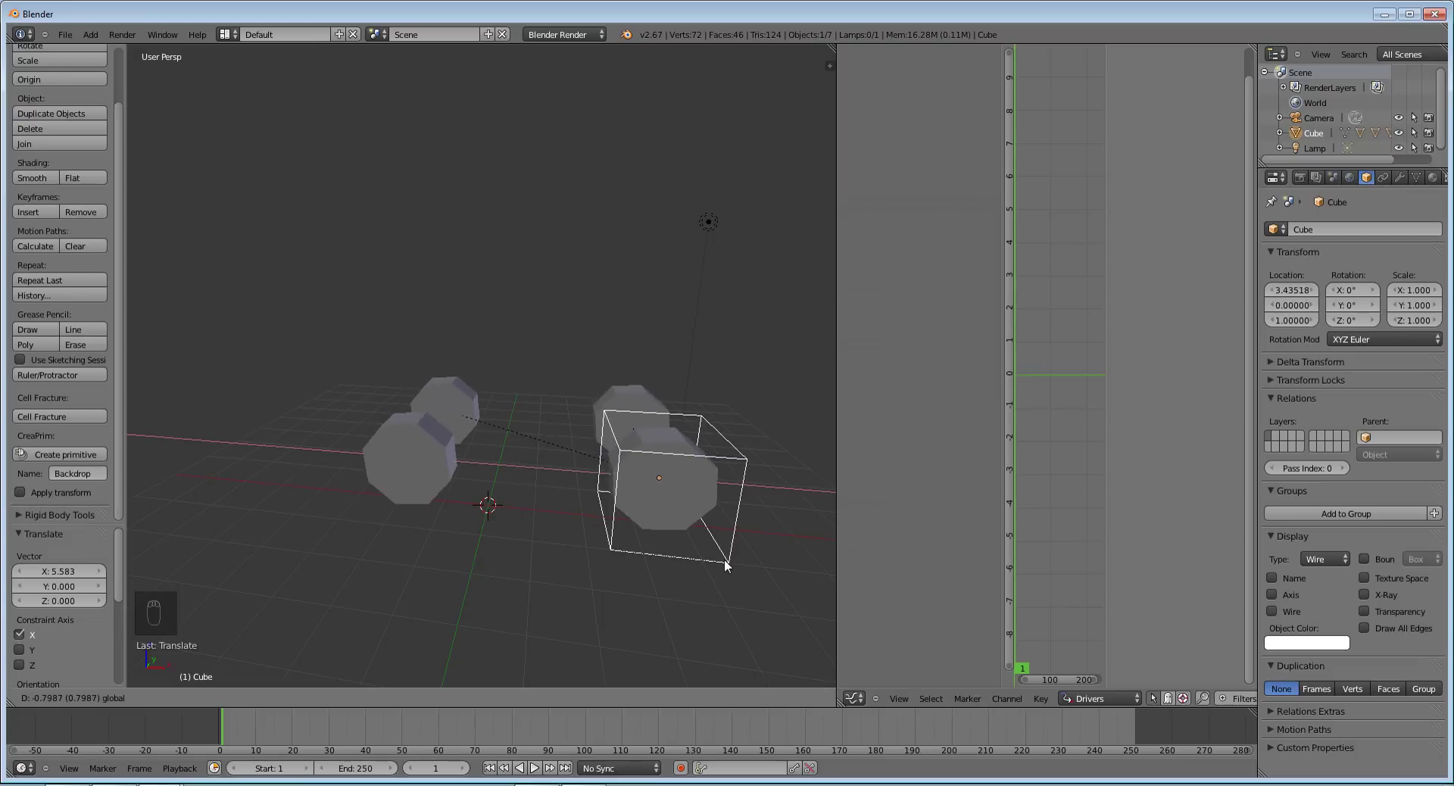
{"action": "left_click", "coordinate": [679, 553]}
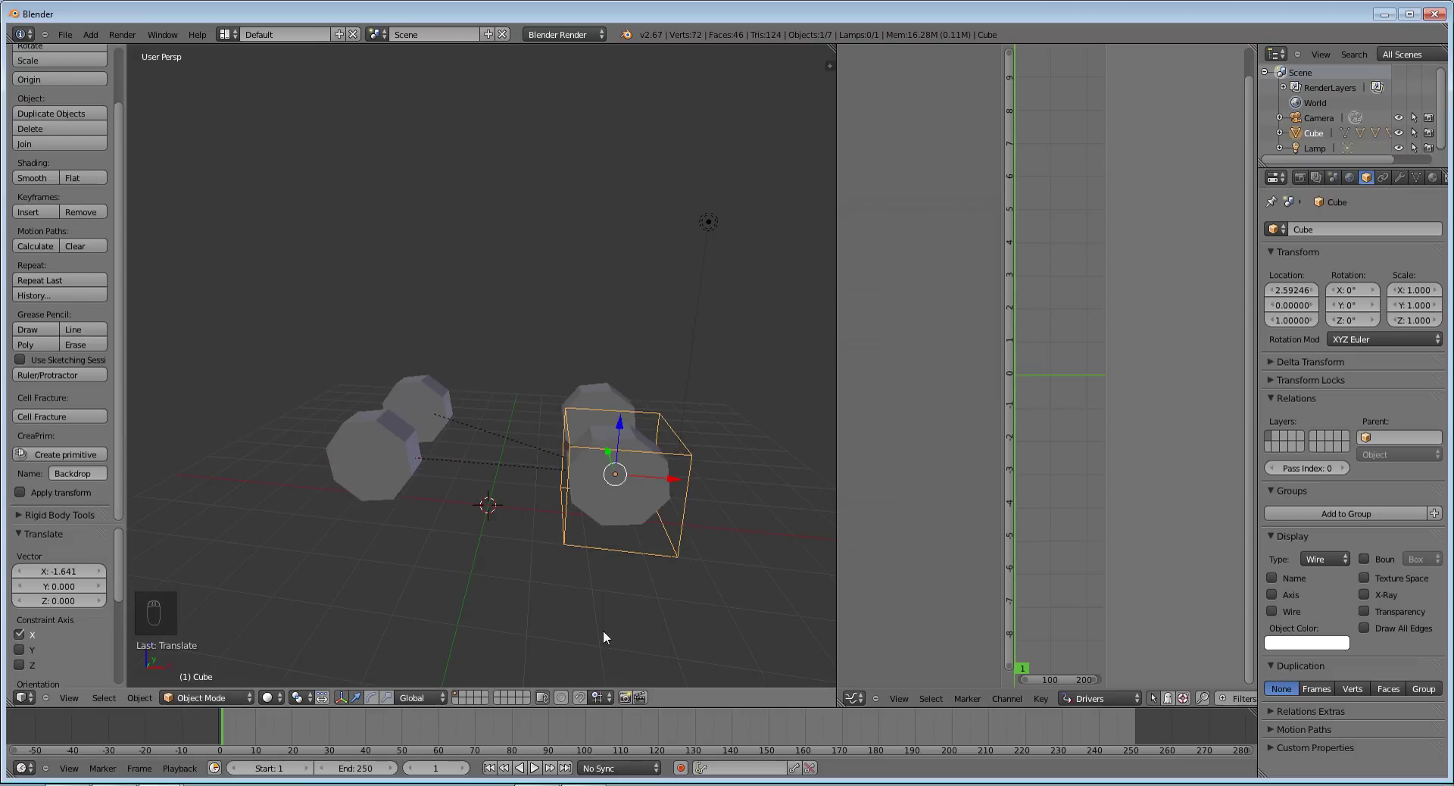
{"action": "right_click", "coordinate": [610, 505]}
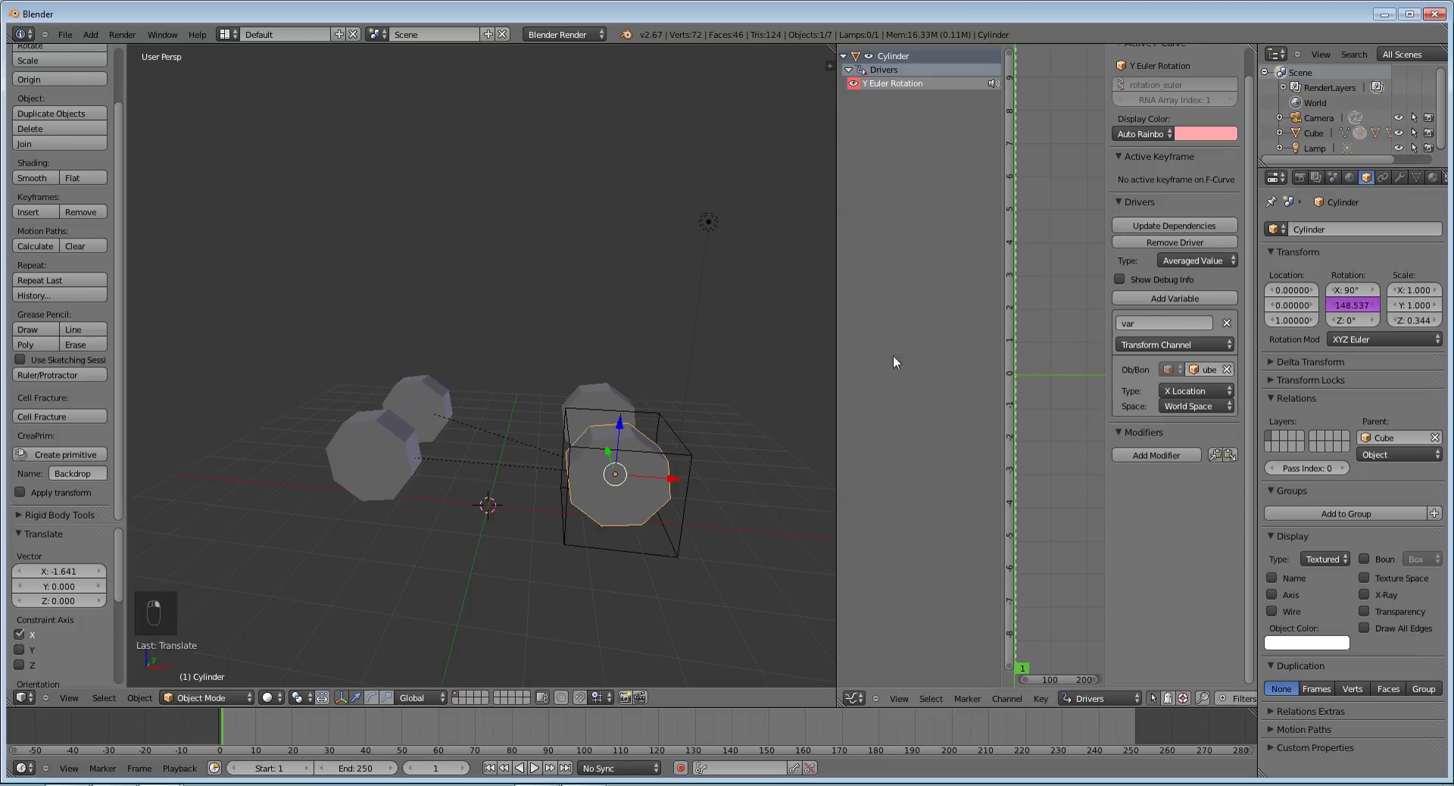
{"action": "right_click", "coordinate": [673, 537]}
{"action": "mouse_move", "coordinate": [662, 484]}
{"action": "left_mouse_down"}
{"action": "mouse_move", "coordinate": [606, 476]}
{"action": "mouse_move", "coordinate": [656, 489]}
{"action": "left_mouse_up"}
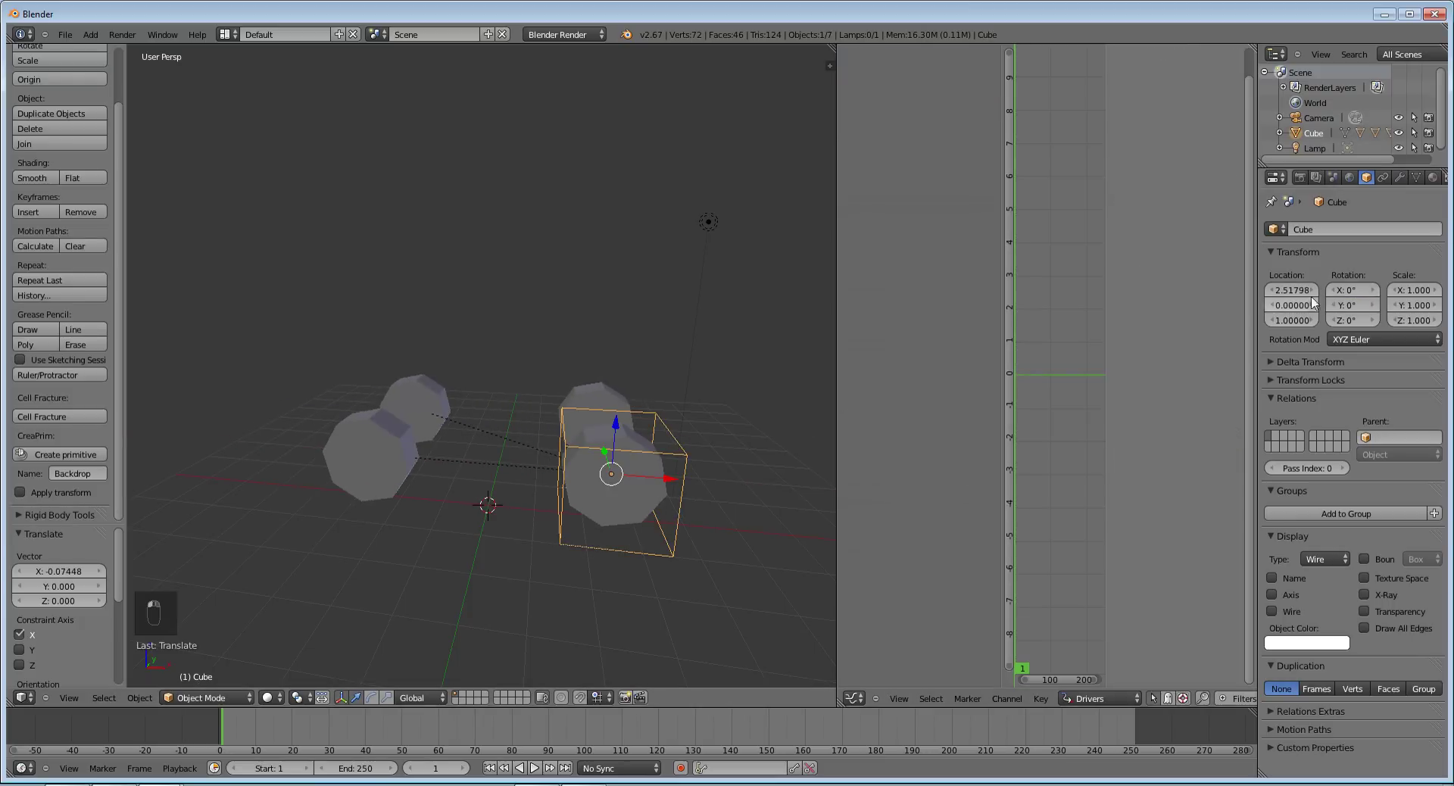
{"action": "left_click", "coordinate": [1416, 177]}
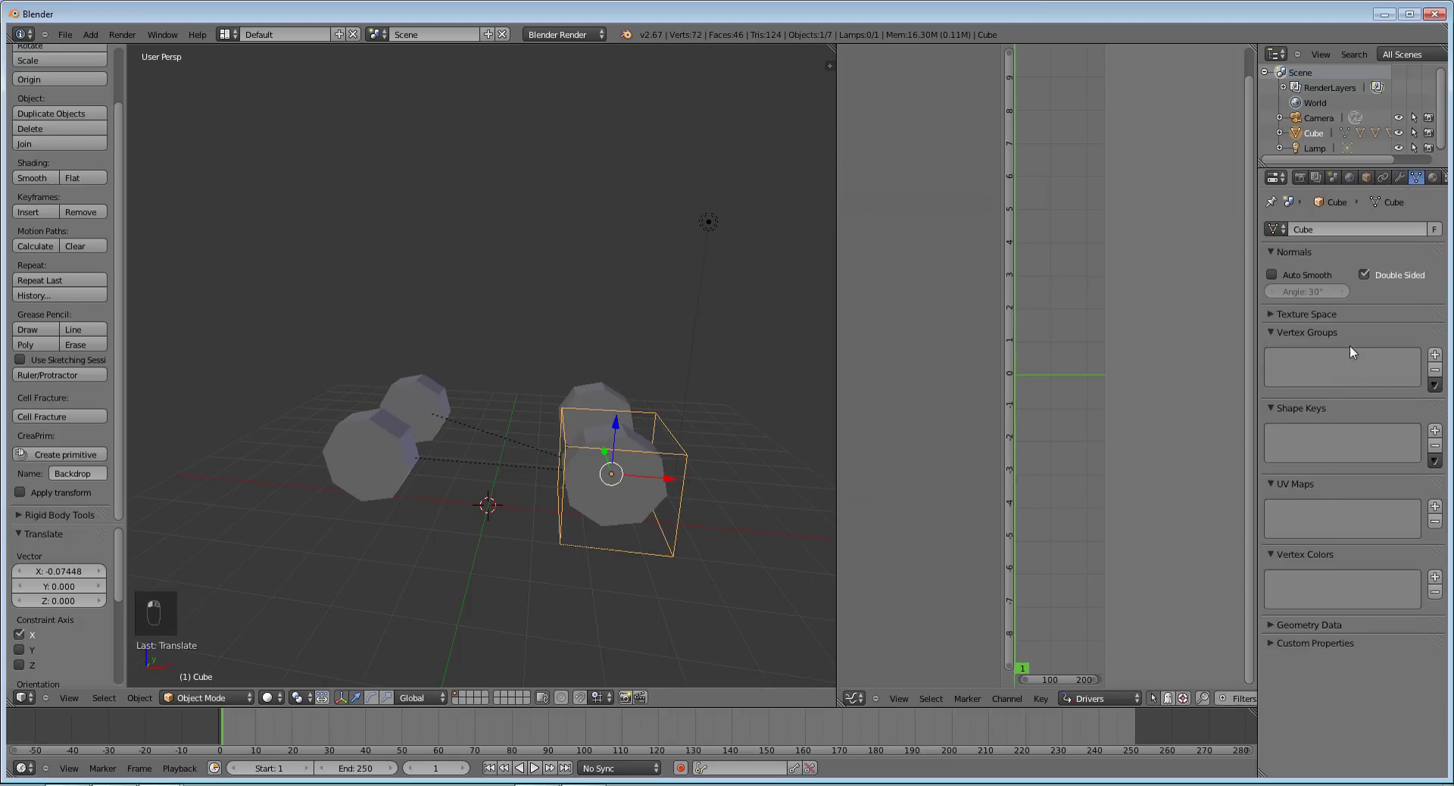
Draw a rough freehand grease-pencil square in the empty space above the cube and wheels.
{"action": "scroll", "coordinate": [545, 442], "scroll_direction": "down", "scroll_amount": 3}
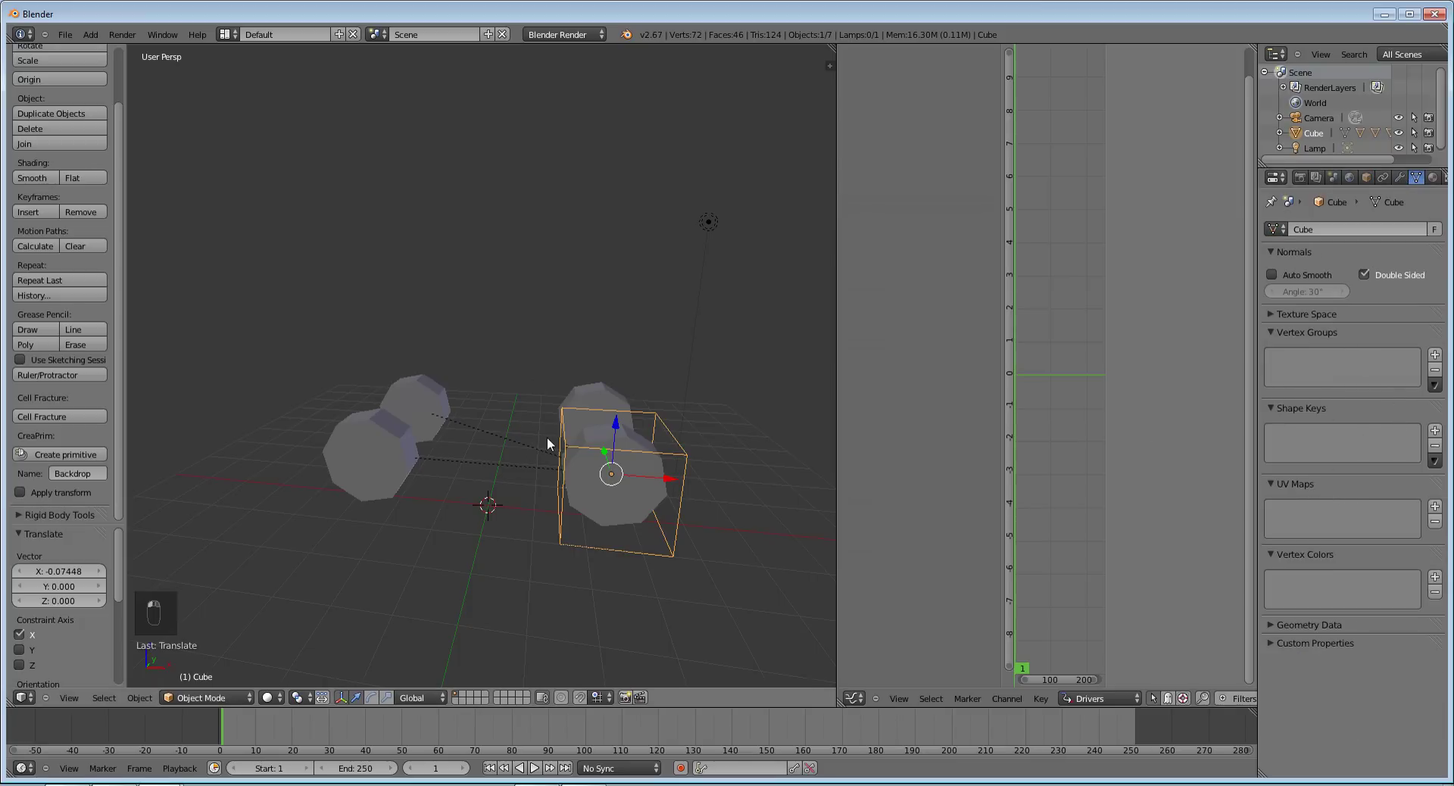
{"action": "scroll", "coordinate": [547, 438], "scroll_direction": "up", "scroll_amount": 3}
{"action": "scroll", "coordinate": [541, 441], "scroll_direction": "down", "scroll_amount": 4}
{"action": "scroll", "coordinate": [536, 444], "scroll_direction": "down", "scroll_amount": 2}
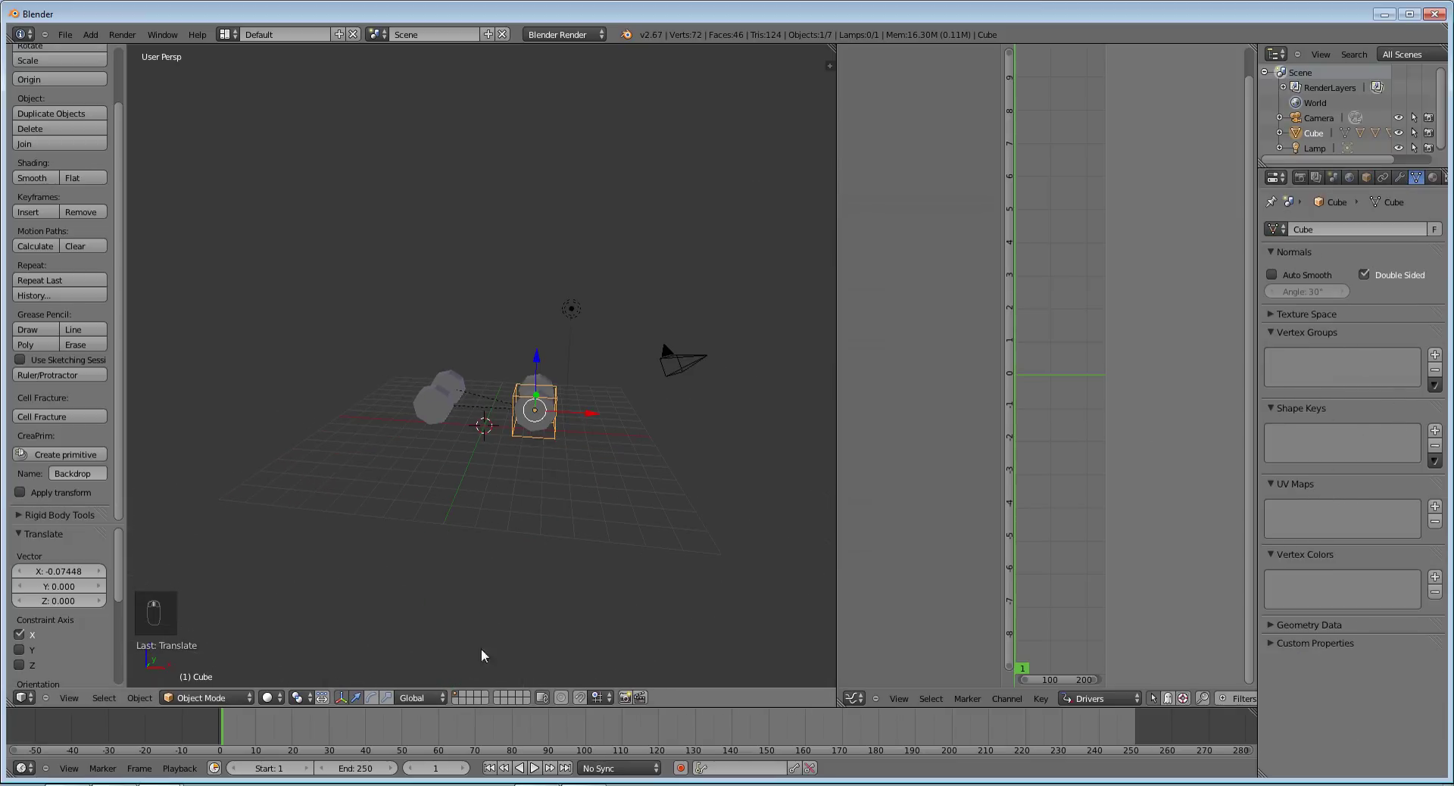
{"action": "scroll", "coordinate": [515, 517], "scroll_direction": "up", "scroll_amount": 5}
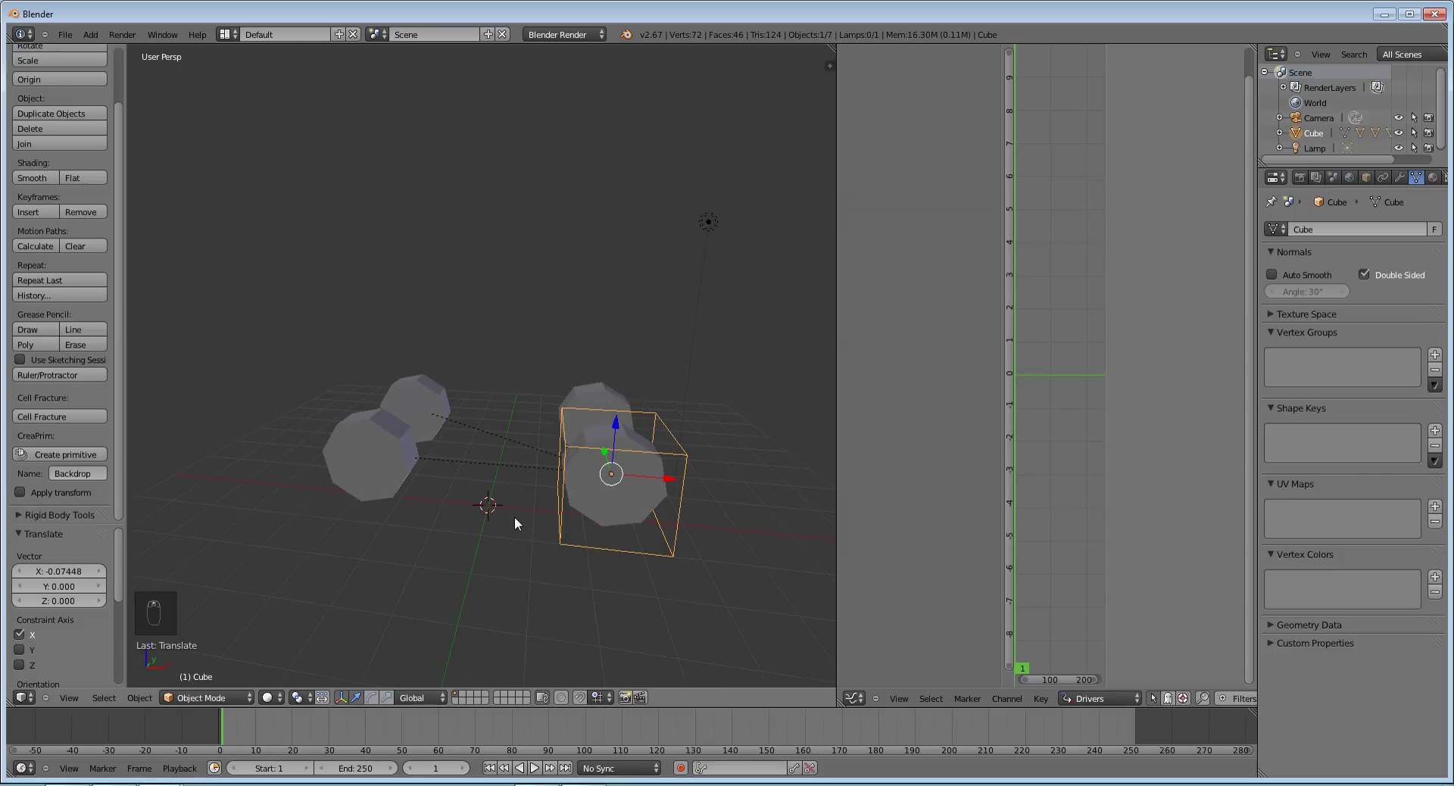
{"action": "scroll", "coordinate": [430, 512], "scroll_direction": "down", "scroll_amount": 3}
{"action": "mouse_move", "coordinate": [428, 446]}
{"action": "middle_mouse_down"}
{"action": "mouse_move", "coordinate": [474, 412]}
{"action": "mouse_move", "coordinate": [432, 422]}
{"action": "middle_mouse_up"}
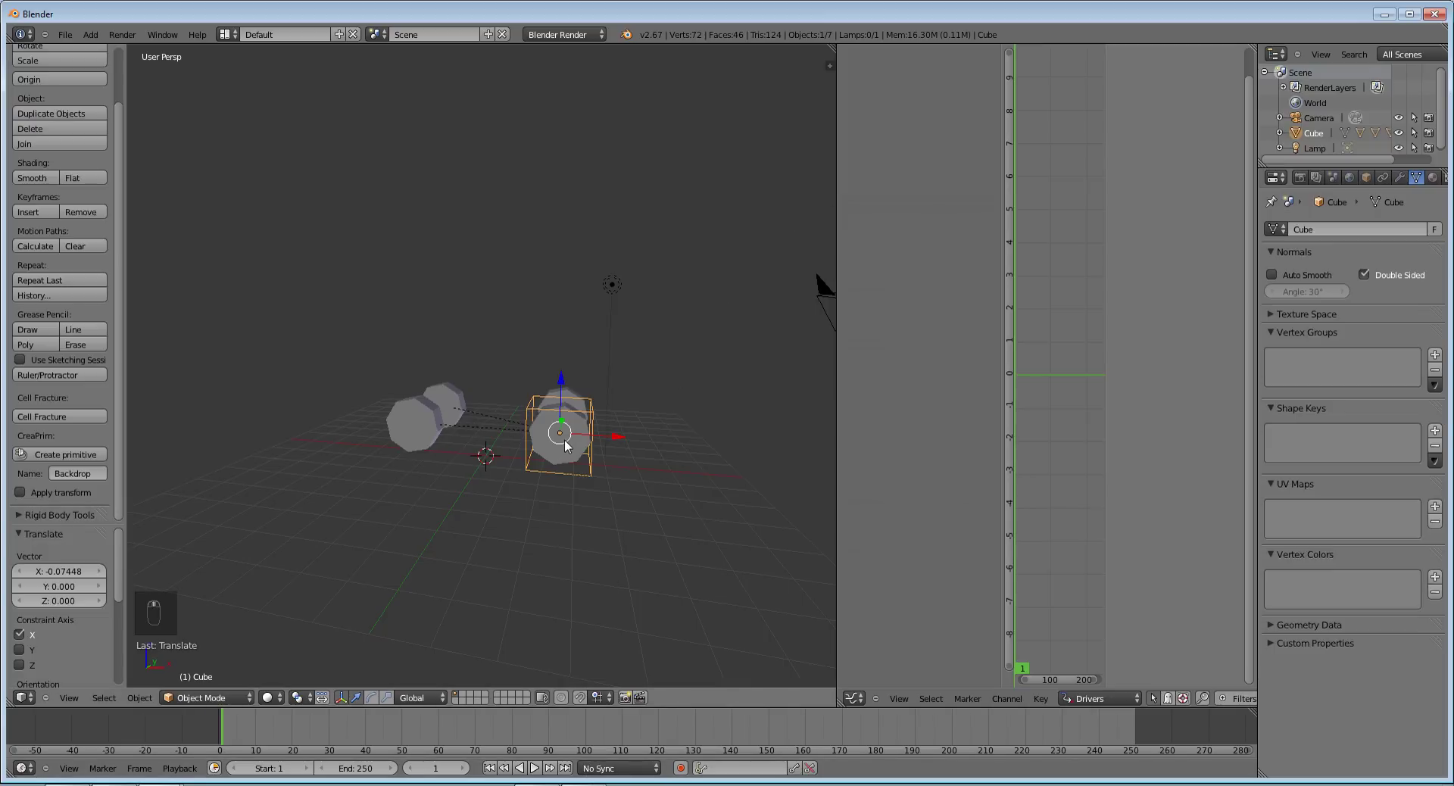
{"action": "middle_click_drag", "start_coordinate": [679, 237], "coordinate": [588, 204]}
{"action": "mouse_move", "coordinate": [589, 199]}
{"action": "left_mouse_down"}
{"action": "mouse_move", "coordinate": [640, 281]}
{"action": "mouse_move", "coordinate": [703, 270]}
{"action": "mouse_move", "coordinate": [695, 195]}
{"action": "mouse_move", "coordinate": [589, 193]}
{"action": "left_mouse_up"}
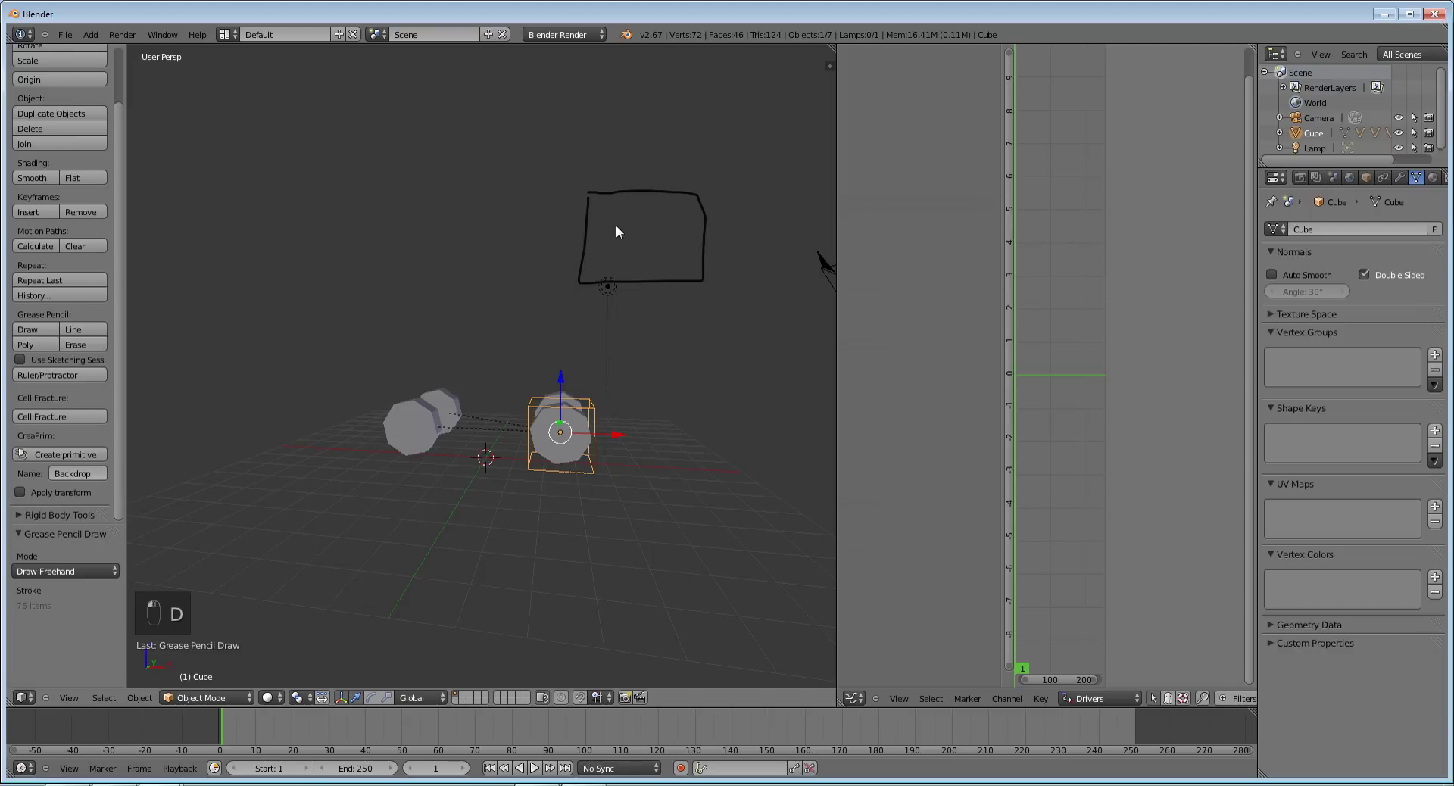
Handwrite the grease-pencil letters 'AHOI' inside the sketched square above the cube.
{"action": "mouse_move", "coordinate": [598, 218]}
{"action": "left_mouse_down"}
{"action": "mouse_move", "coordinate": [627, 210]}
{"action": "mouse_move", "coordinate": [607, 212]}
{"action": "left_mouse_up"}
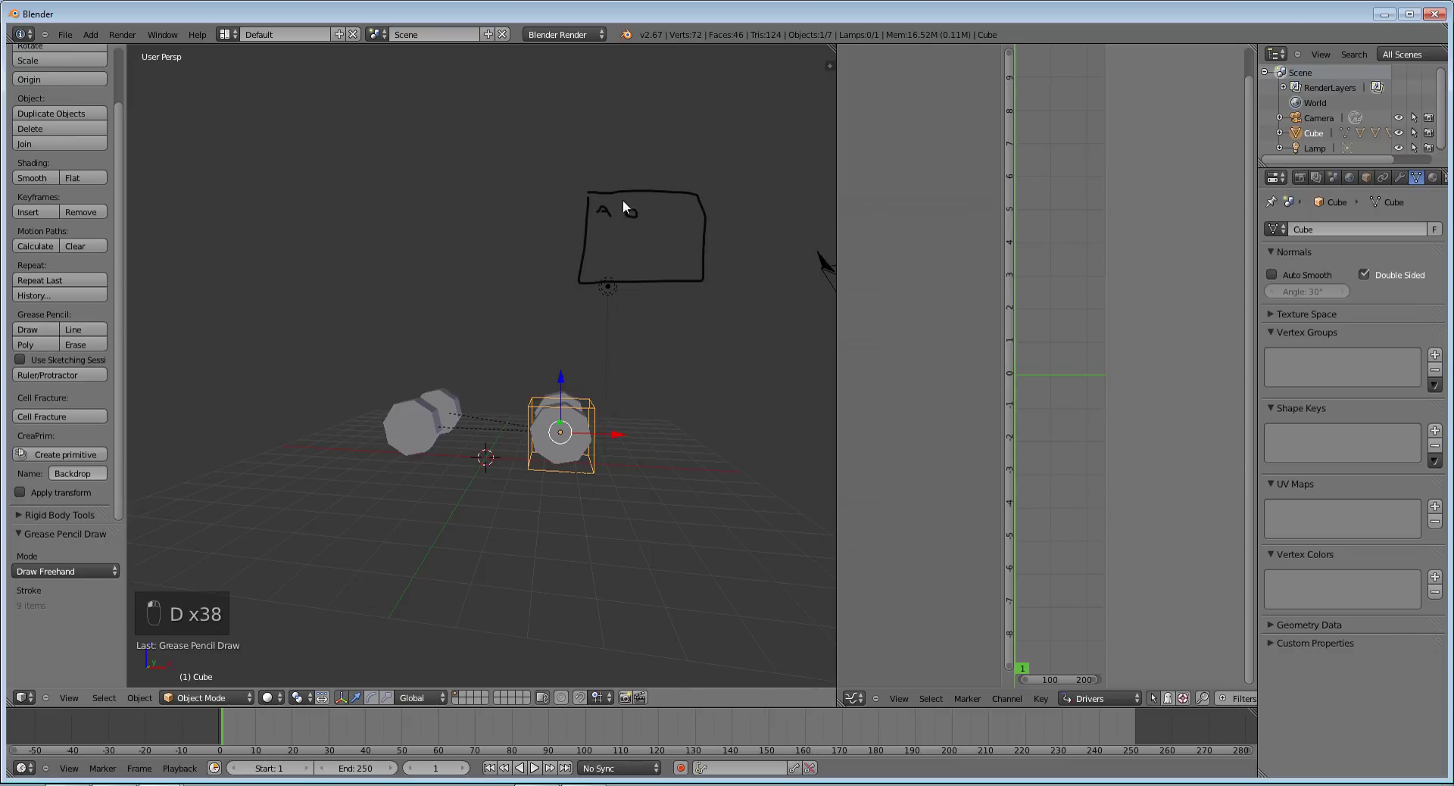
{"action": "mouse_move", "coordinate": [653, 209]}
{"action": "left_mouse_down"}
{"action": "mouse_move", "coordinate": [671, 220]}
{"action": "mouse_move", "coordinate": [616, 213]}
{"action": "mouse_move", "coordinate": [648, 212]}
{"action": "left_mouse_up"}
{"action": "scroll", "coordinate": [625, 523], "scroll_direction": "up", "scroll_amount": 3}
{"action": "scroll", "coordinate": [626, 522], "scroll_direction": "down", "scroll_amount": 3}
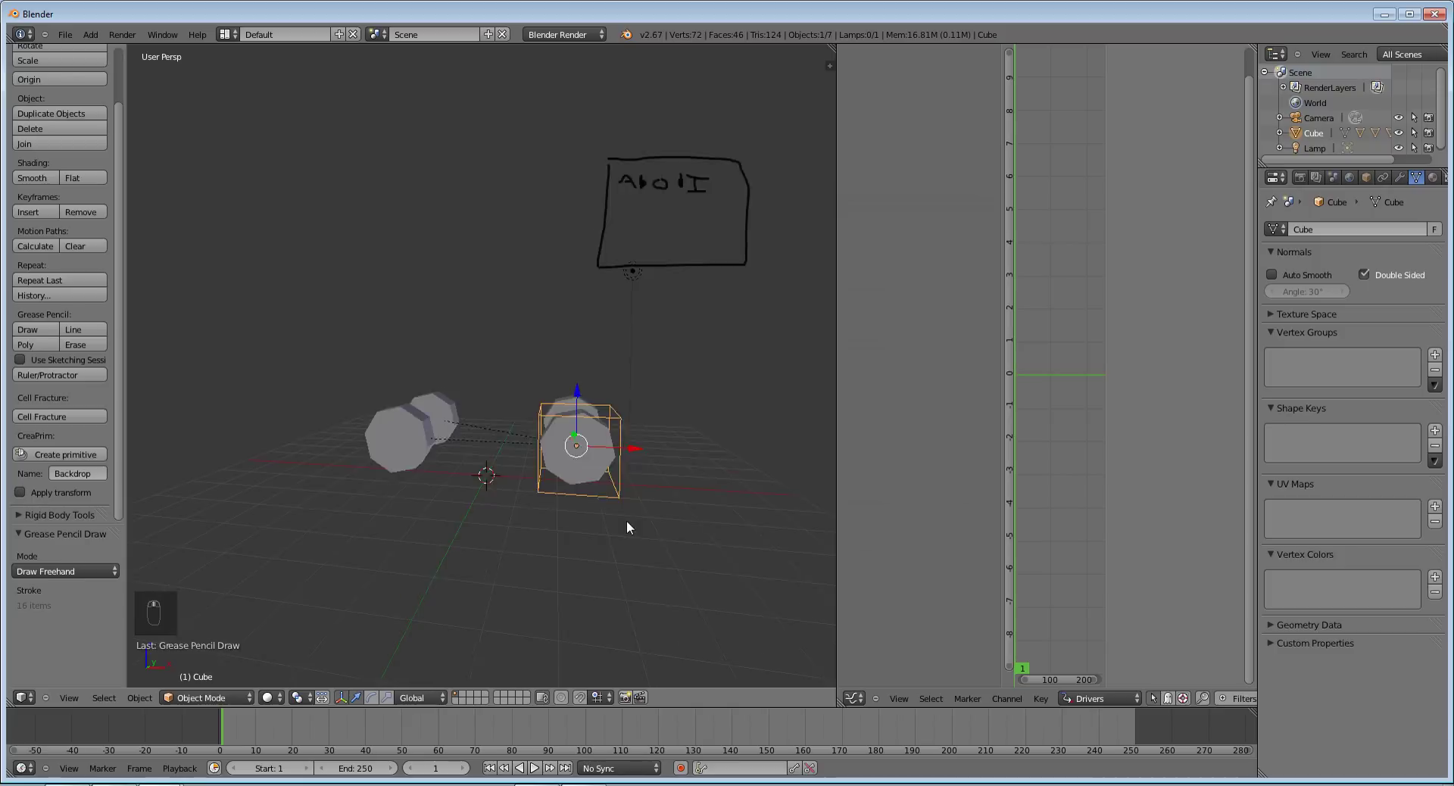
{"action": "mouse_move", "coordinate": [626, 523]}
{"action": "middle_mouse_down"}
{"action": "mouse_move", "coordinate": [496, 327]}
{"action": "mouse_move", "coordinate": [630, 358]}
{"action": "mouse_move", "coordinate": [609, 376]}
{"action": "mouse_move", "coordinate": [415, 339]}
{"action": "mouse_move", "coordinate": [492, 341]}
{"action": "mouse_move", "coordinate": [444, 324]}
{"action": "middle_mouse_up"}
{"action": "scroll", "coordinate": [443, 324], "scroll_direction": "down", "scroll_amount": 3}
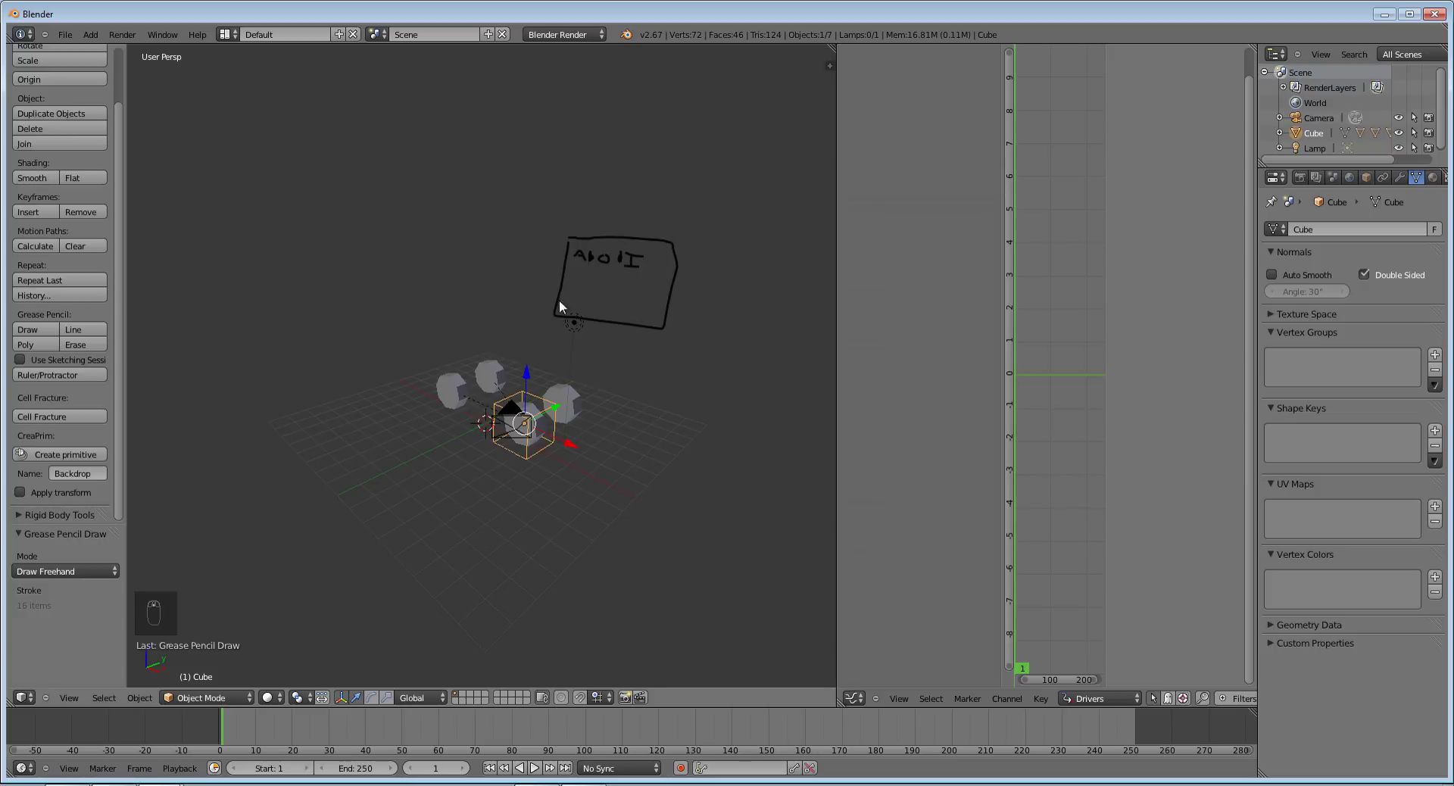
Erase the grease-pencil square and lettering, leaving only the cube and four wheels.
{"action": "key", "text": "d"}
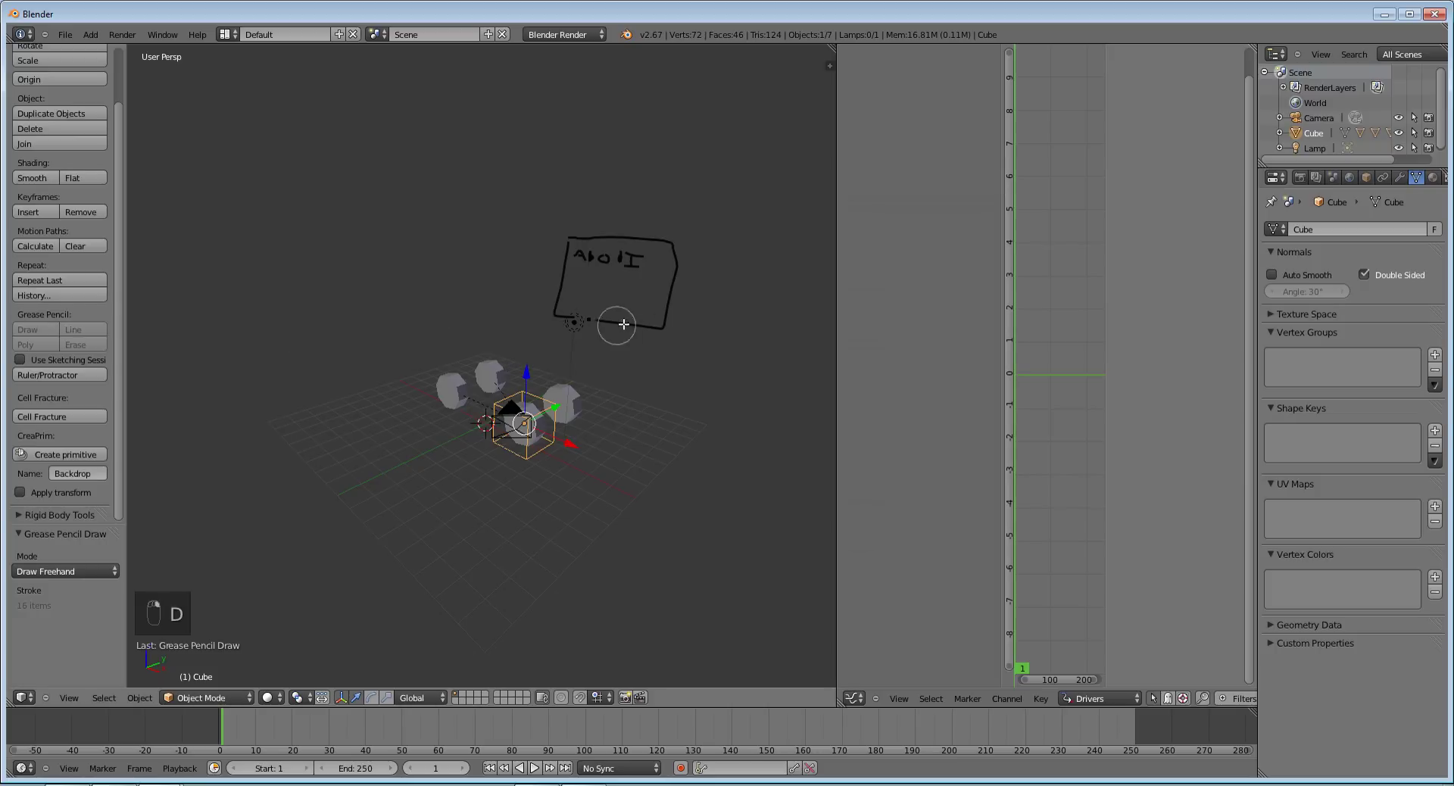
{"action": "mouse_move", "coordinate": [606, 334]}
{"action": "right_mouse_down"}
{"action": "mouse_move", "coordinate": [609, 290]}
{"action": "mouse_move", "coordinate": [666, 210]}
{"action": "mouse_move", "coordinate": [640, 300]}
{"action": "mouse_move", "coordinate": [776, 260]}
{"action": "mouse_move", "coordinate": [570, 250]}
{"action": "mouse_move", "coordinate": [626, 253]}
{"action": "mouse_move", "coordinate": [548, 300]}
{"action": "mouse_move", "coordinate": [543, 362]}
{"action": "mouse_move", "coordinate": [509, 378]}
{"action": "right_mouse_up"}
{"action": "key", "text": "d"}
{"action": "key", "text": "d"}
{"action": "scroll", "coordinate": [436, 417], "scroll_direction": "up", "scroll_amount": 4}
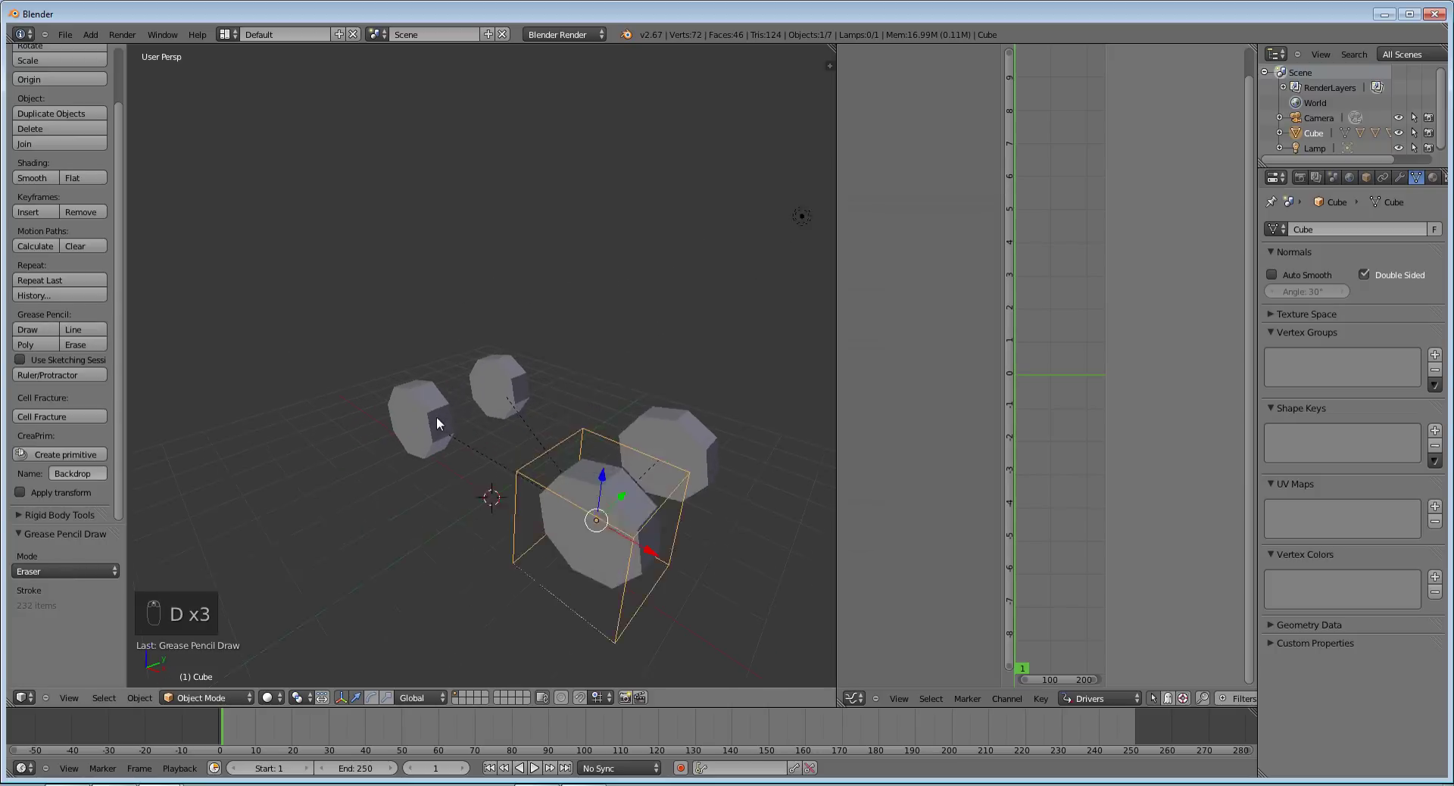
{"action": "scroll", "coordinate": [366, 480], "scroll_direction": "down", "scroll_amount": 3}
Select a cylinder wheel so its Y rotation driver settings show again.
{"action": "middle_click_drag", "start_coordinate": [366, 479], "coordinate": [352, 416]}
{"action": "middle_click_drag", "start_coordinate": [424, 415], "coordinate": [530, 421]}
{"action": "right_click", "coordinate": [539, 422]}
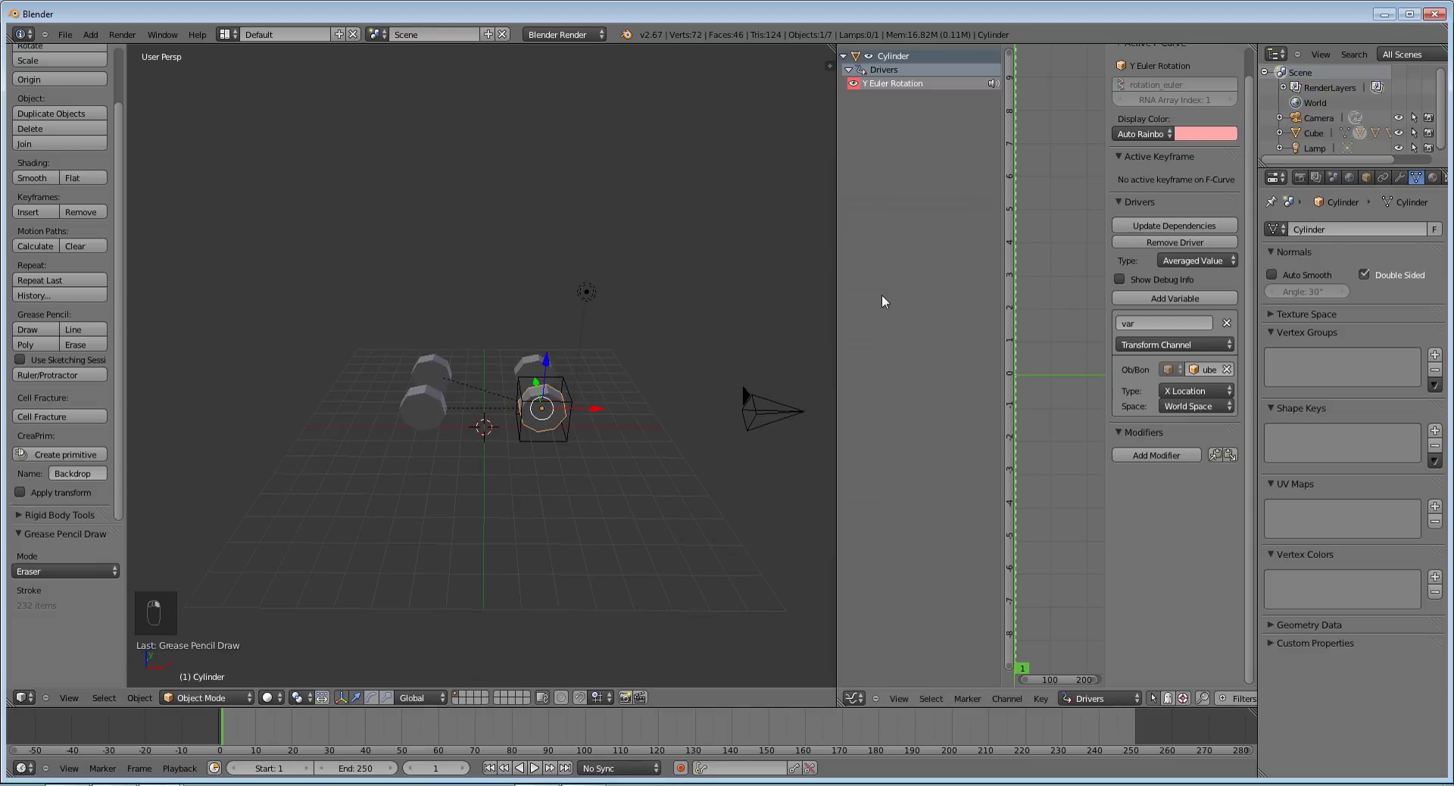
{"action": "scroll", "coordinate": [571, 395], "scroll_direction": "up", "scroll_amount": 5}
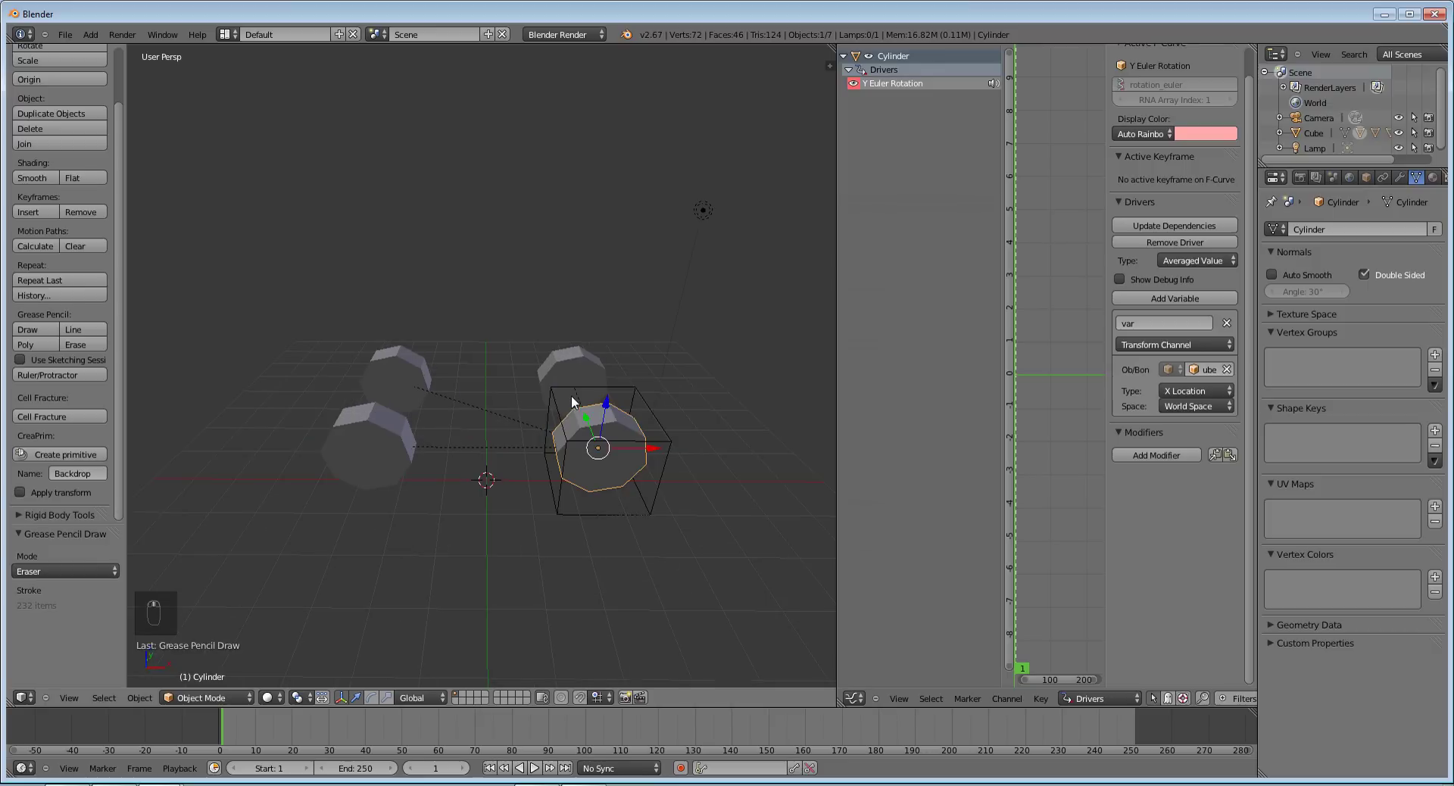